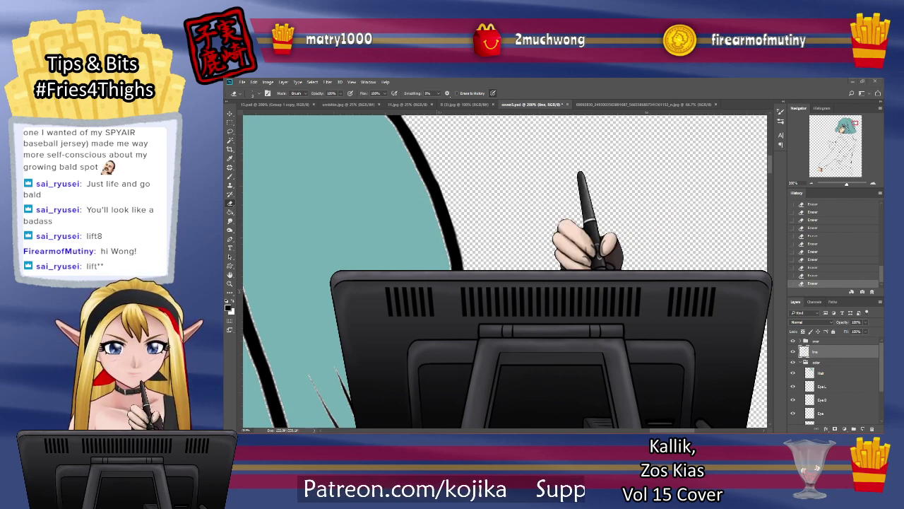
{"action": "key", "text": "alt+Tab"}
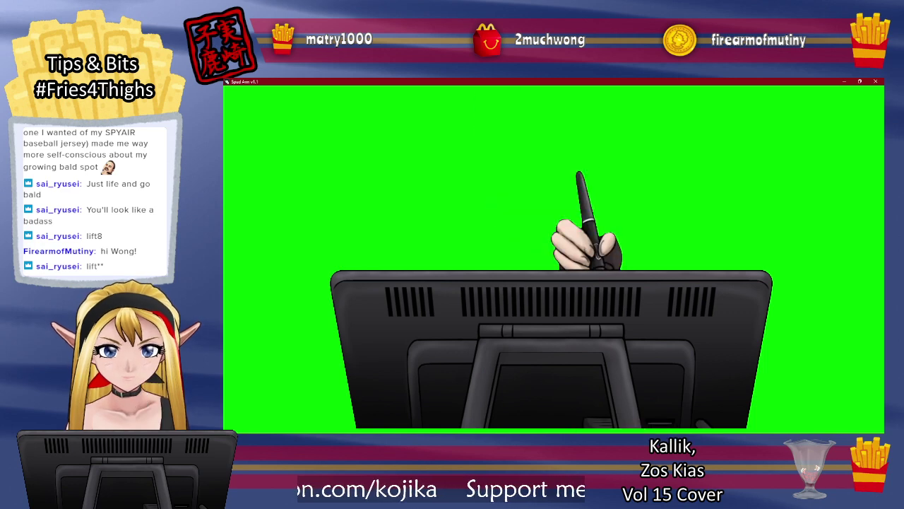
{"action": "key", "text": "alt+Tab"}
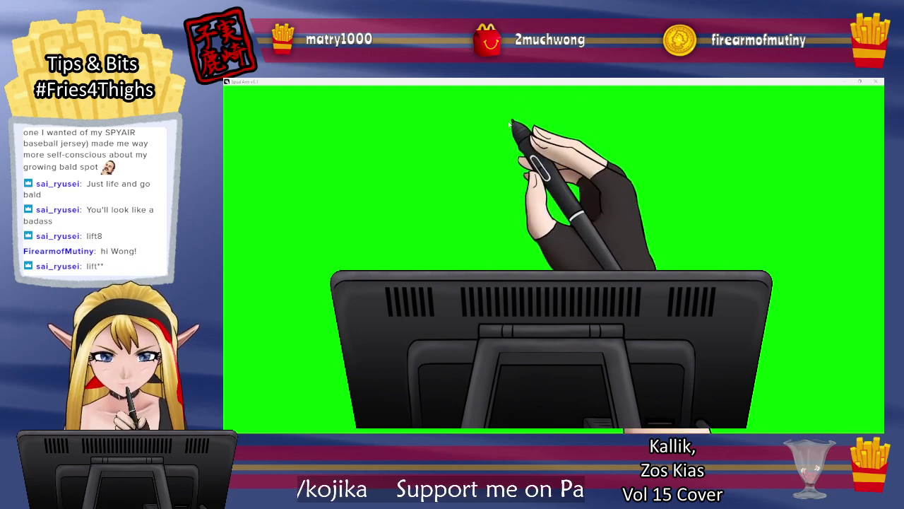
{"action": "key", "text": "alt+Tab"}
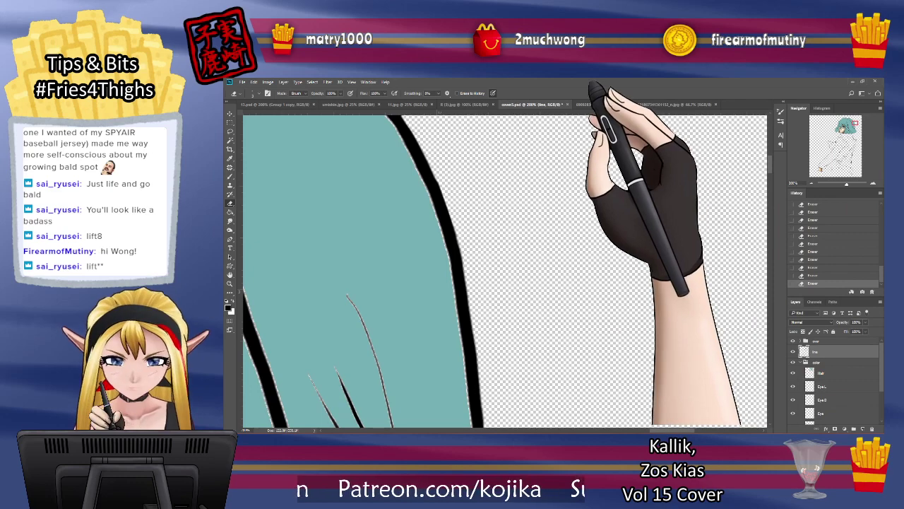
Step: Erase the rough bumps along the outer edge of the hair's curved black outline on the line layer
{"action": "key", "text": "b"}
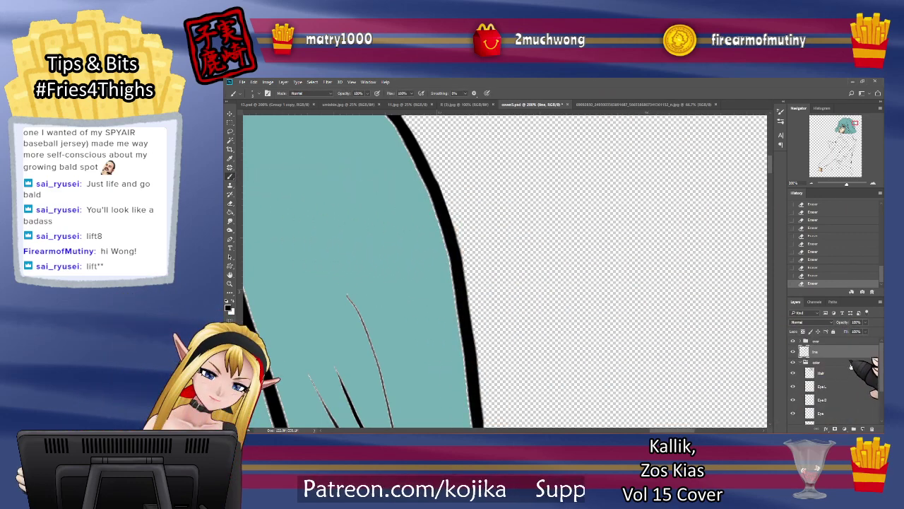
{"action": "key", "text": "e"}
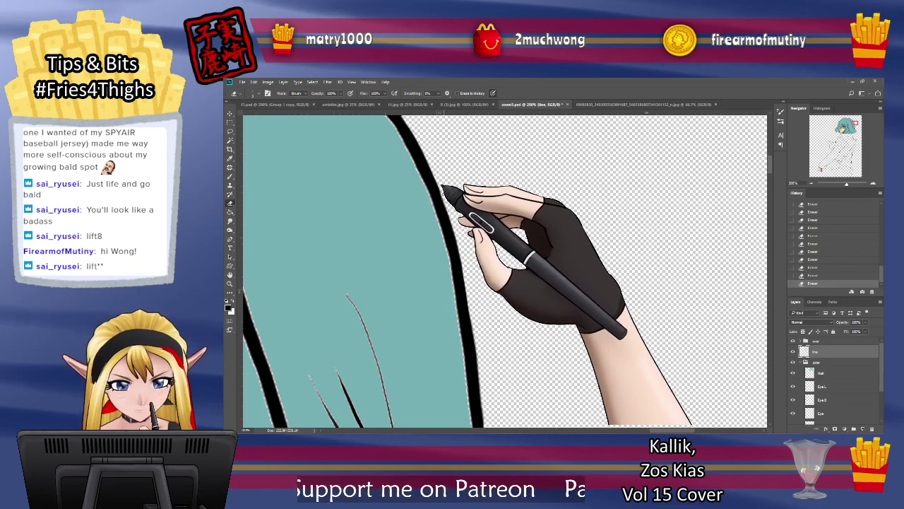
{"action": "mouse_move", "coordinate": [769, 170]}
{"action": "left_mouse_down"}
{"action": "mouse_move", "coordinate": [764, 181]}
{"action": "mouse_move", "coordinate": [763, 162]}
{"action": "left_mouse_up"}
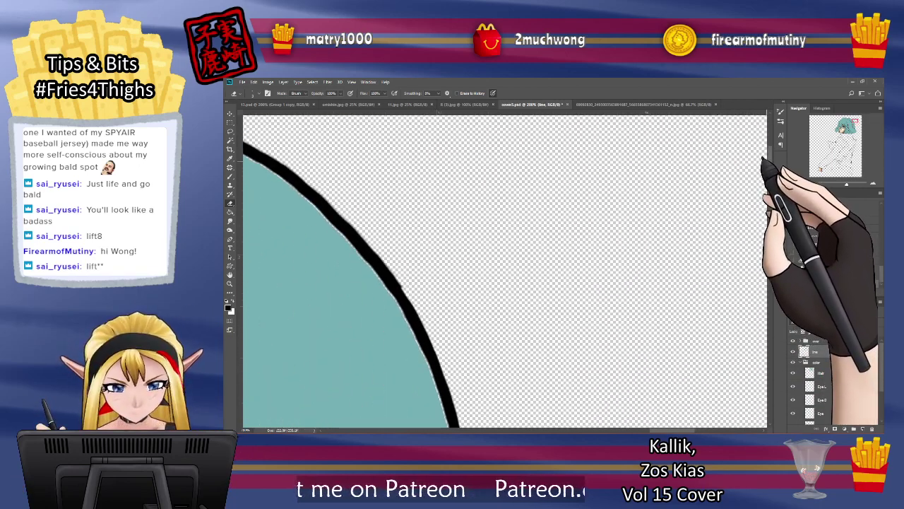
{"action": "left_click_drag", "start_coordinate": [661, 430], "coordinate": [655, 430]}
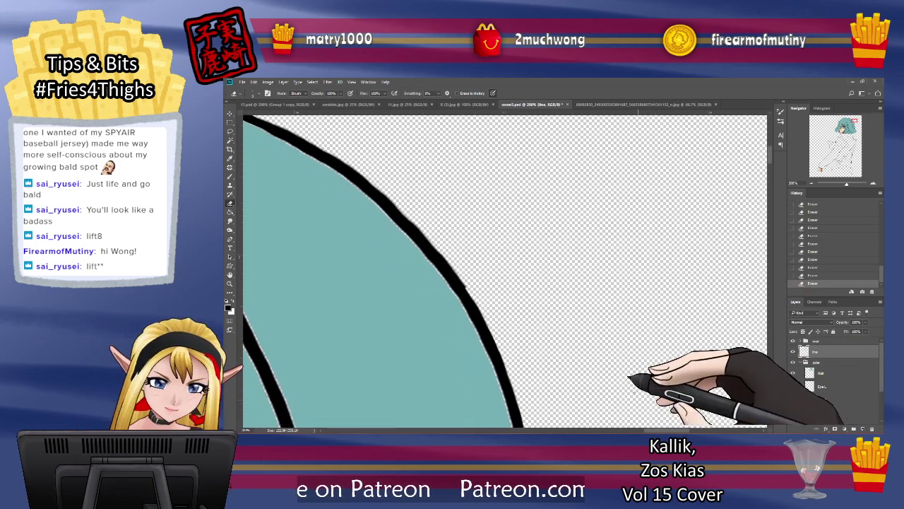
{"action": "left_click_drag", "start_coordinate": [288, 124], "coordinate": [366, 171]}
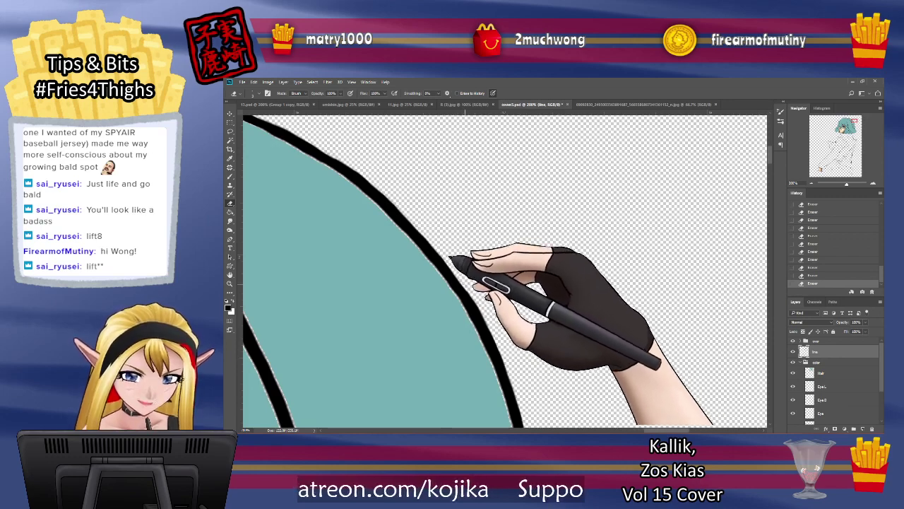
{"action": "left_click", "coordinate": [802, 276]}
{"action": "left_click_drag", "start_coordinate": [414, 213], "coordinate": [427, 230]}
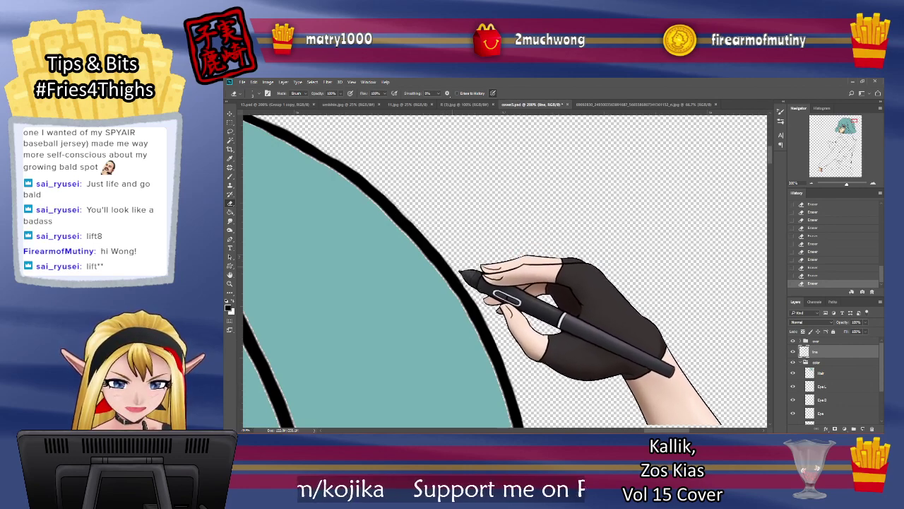
{"action": "left_click", "coordinate": [828, 372]}
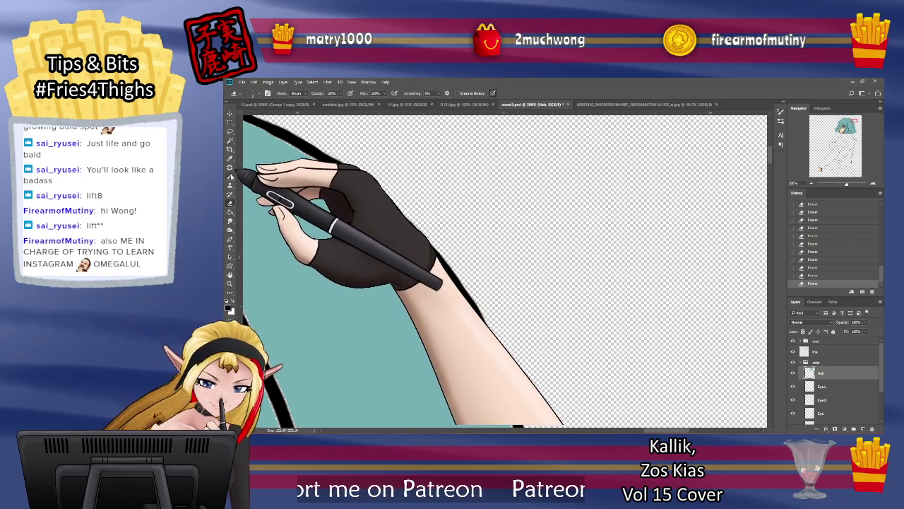
{"action": "left_click", "coordinate": [231, 176]}
{"action": "left_click_drag", "start_coordinate": [352, 183], "coordinate": [373, 203]}
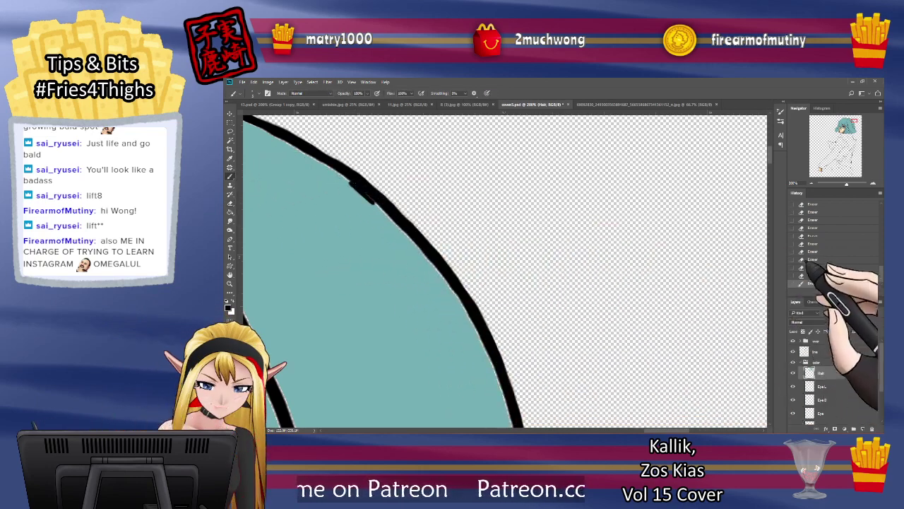
{"action": "left_click", "coordinate": [816, 276]}
Step: Sample the teal hair colour and brush it on the Hair layer over the pale gaps beside the lower strand outlines
{"action": "left_click", "coordinate": [231, 158]}
{"action": "left_click", "coordinate": [310, 202]}
{"action": "left_click", "coordinate": [231, 177]}
{"action": "left_click_drag", "start_coordinate": [768, 153], "coordinate": [768, 182]}
{"action": "mouse_move", "coordinate": [381, 134]}
{"action": "left_mouse_down"}
{"action": "mouse_move", "coordinate": [418, 217]}
{"action": "mouse_move", "coordinate": [416, 235]}
{"action": "mouse_move", "coordinate": [399, 211]}
{"action": "mouse_move", "coordinate": [416, 237]}
{"action": "left_mouse_up"}
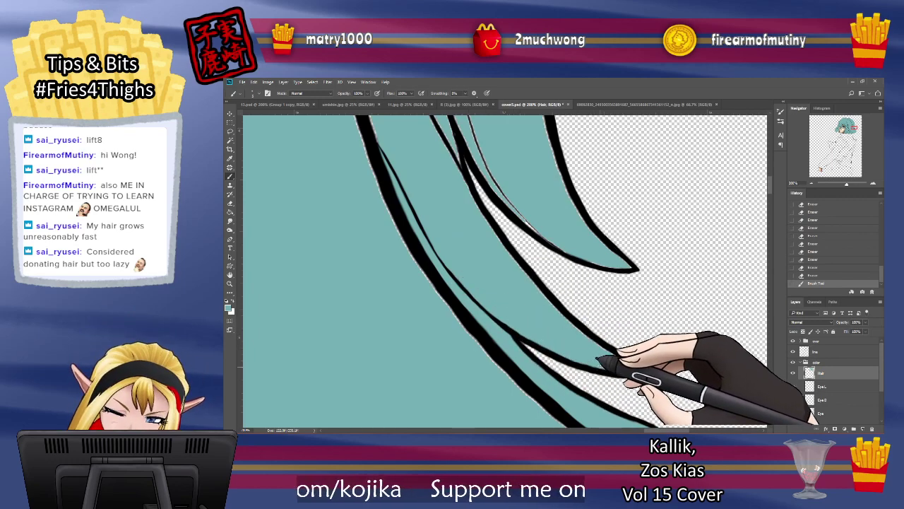
{"action": "left_click_drag", "start_coordinate": [635, 365], "coordinate": [641, 369]}
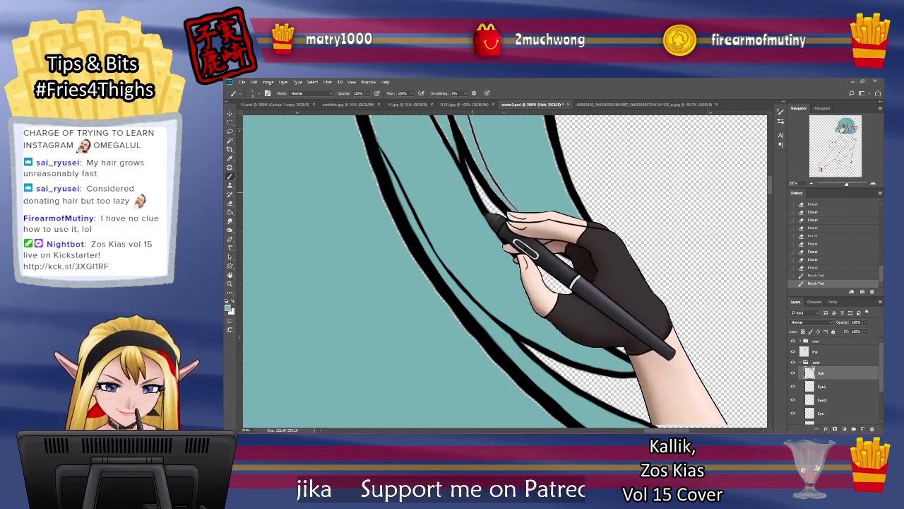
{"action": "left_click_drag", "start_coordinate": [557, 304], "coordinate": [617, 346]}
Step: On the line layer, erase along the outlines of the lower hair strands to thin and smooth their edges
{"action": "left_click", "coordinate": [816, 351]}
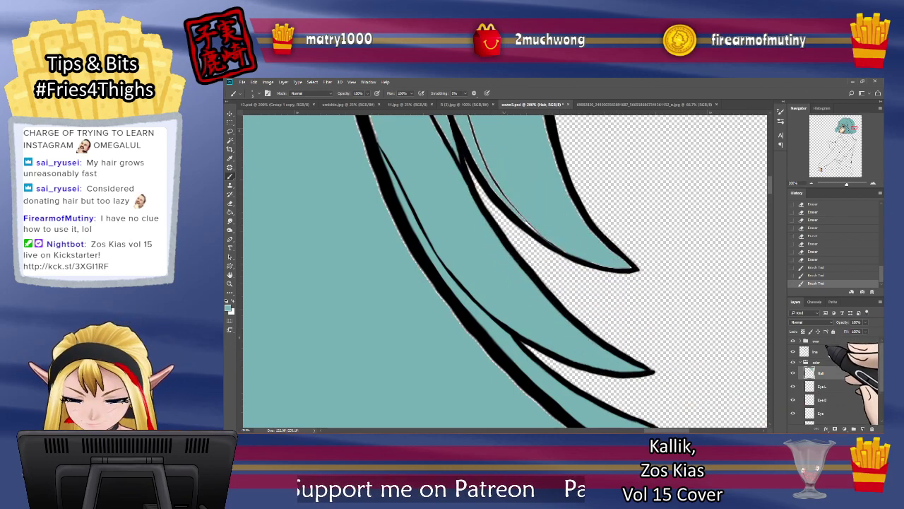
{"action": "left_click", "coordinate": [229, 202]}
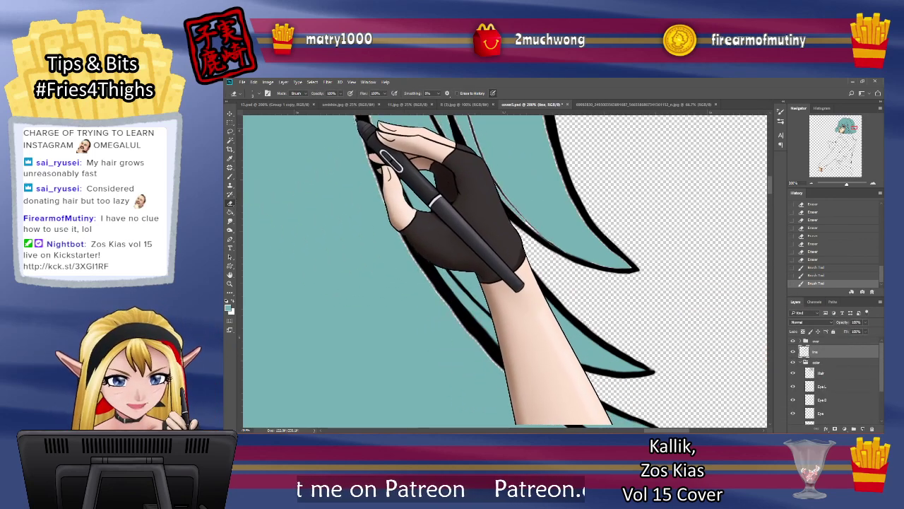
{"action": "left_click_drag", "start_coordinate": [357, 120], "coordinate": [381, 177]}
{"action": "left_click_drag", "start_coordinate": [363, 134], "coordinate": [392, 185]}
{"action": "mouse_move", "coordinate": [381, 150]}
{"action": "left_mouse_down"}
{"action": "mouse_move", "coordinate": [406, 206]}
{"action": "mouse_move", "coordinate": [416, 195]}
{"action": "mouse_move", "coordinate": [410, 217]}
{"action": "mouse_move", "coordinate": [404, 200]}
{"action": "left_mouse_up"}
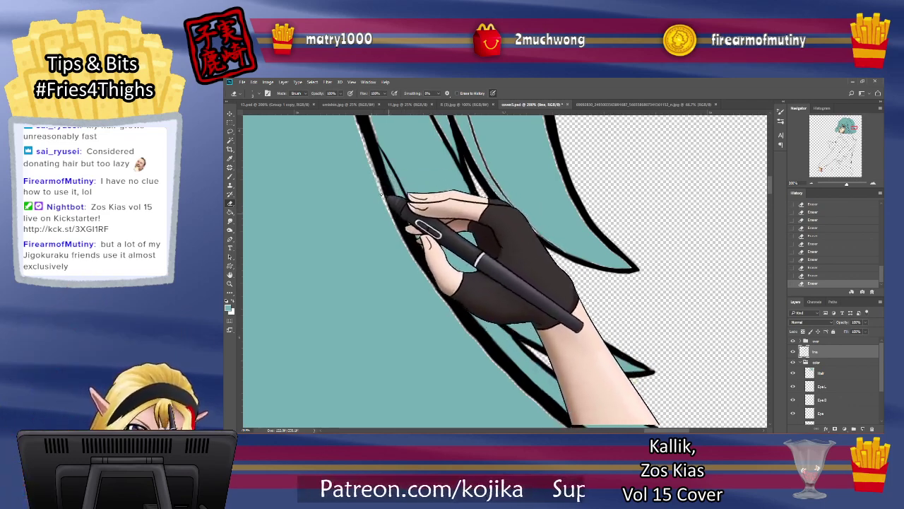
{"action": "left_click", "coordinate": [813, 274]}
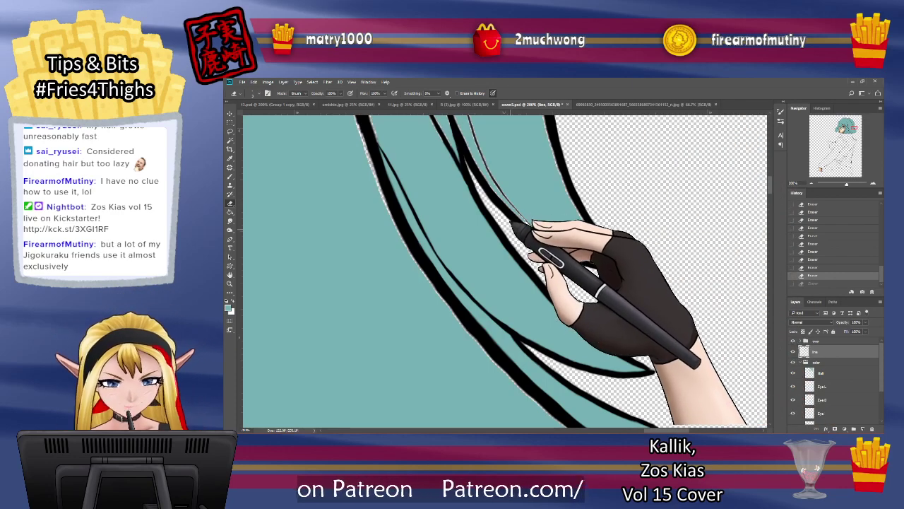
{"action": "left_click_drag", "start_coordinate": [512, 217], "coordinate": [518, 228]}
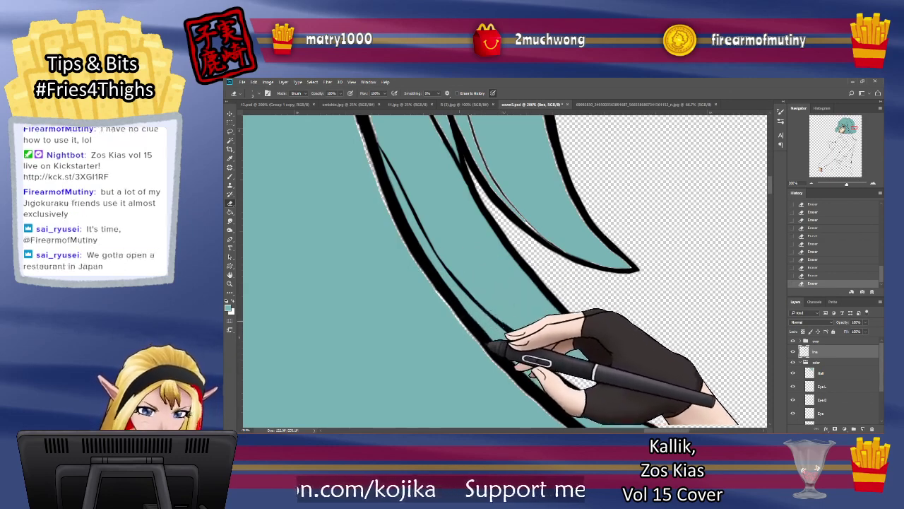
Step: Erase along the edge of the long inner hair outline on the line layer and rebuild its stroke with the black brush
{"action": "left_click_drag", "start_coordinate": [769, 185], "coordinate": [768, 194]}
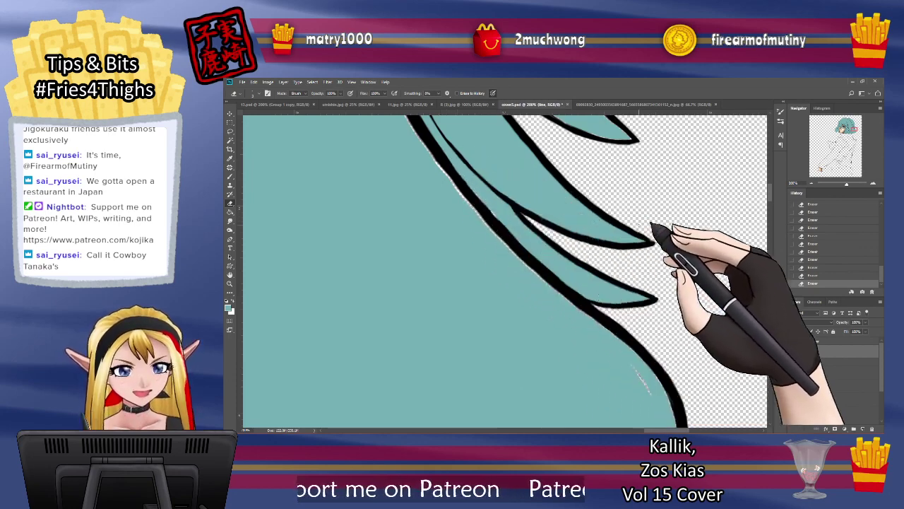
{"action": "left_click_drag", "start_coordinate": [769, 194], "coordinate": [768, 187]}
{"action": "scroll", "coordinate": [505, 272], "scroll_direction": "up", "scroll_amount": 3}
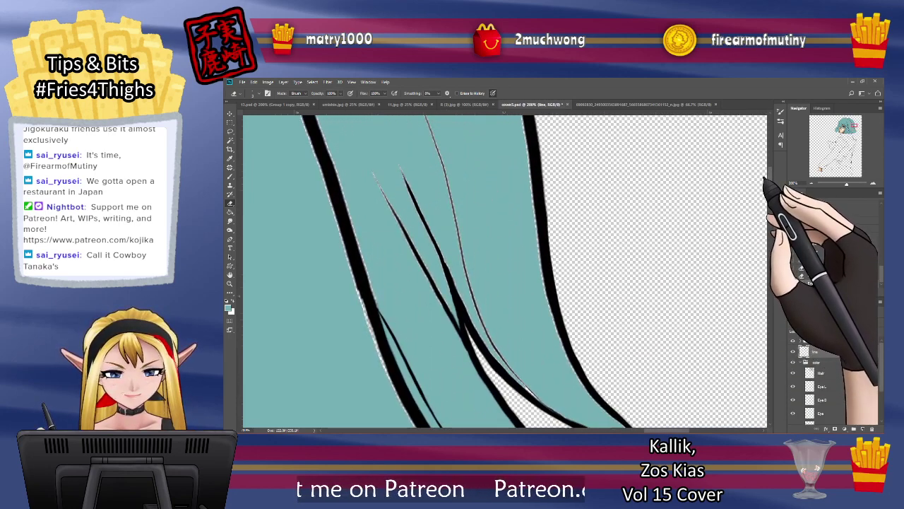
{"action": "scroll", "coordinate": [505, 272], "scroll_direction": "left", "scroll_amount": 3}
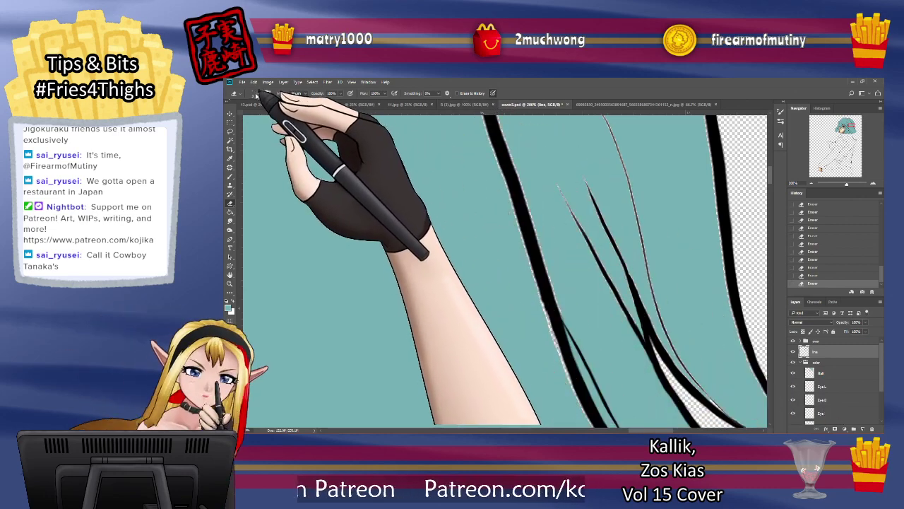
{"action": "left_click", "coordinate": [253, 94]}
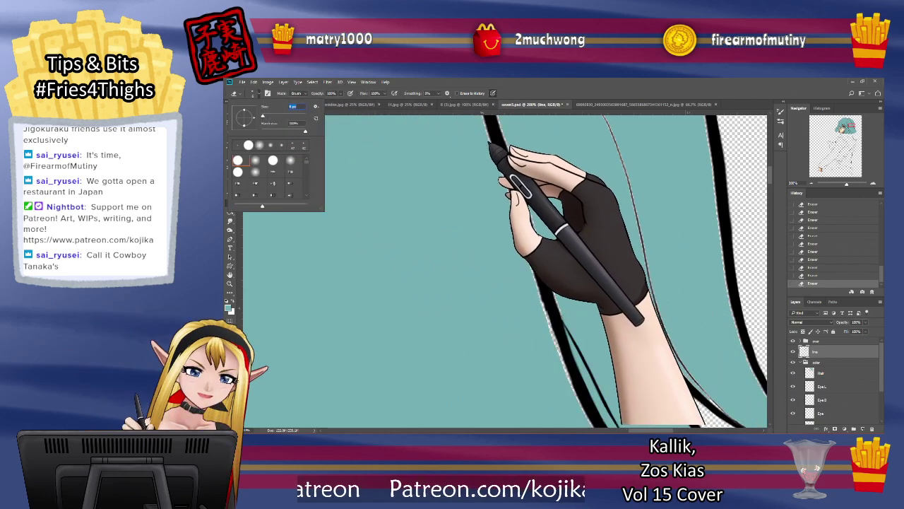
{"action": "left_click", "coordinate": [497, 155]}
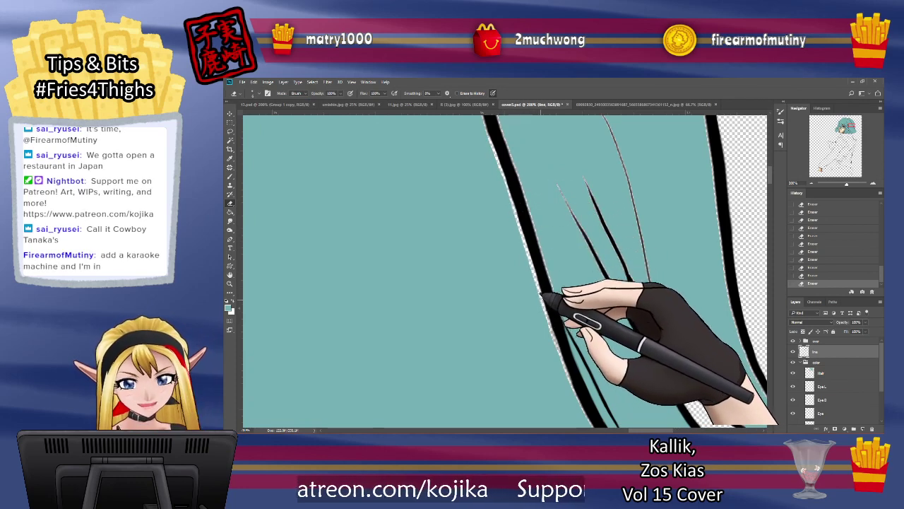
{"action": "left_click_drag", "start_coordinate": [770, 176], "coordinate": [768, 160]}
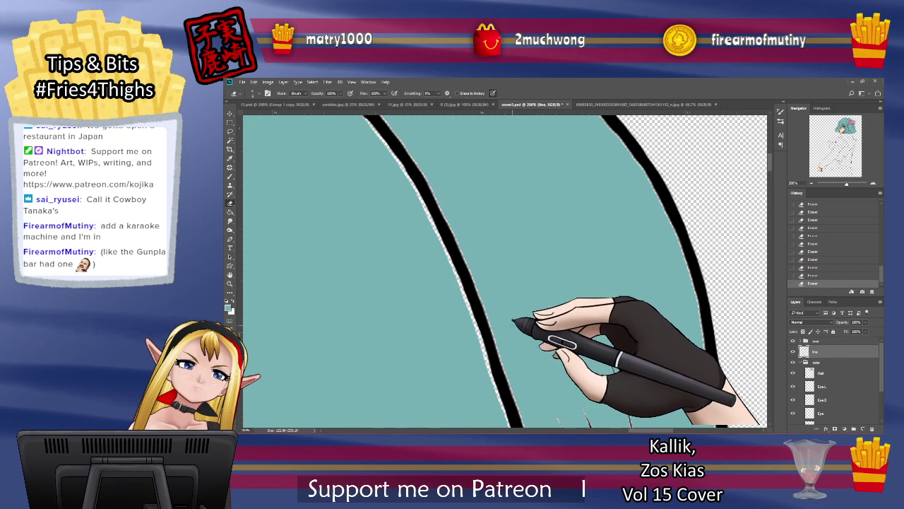
{"action": "left_click_drag", "start_coordinate": [770, 167], "coordinate": [770, 169]}
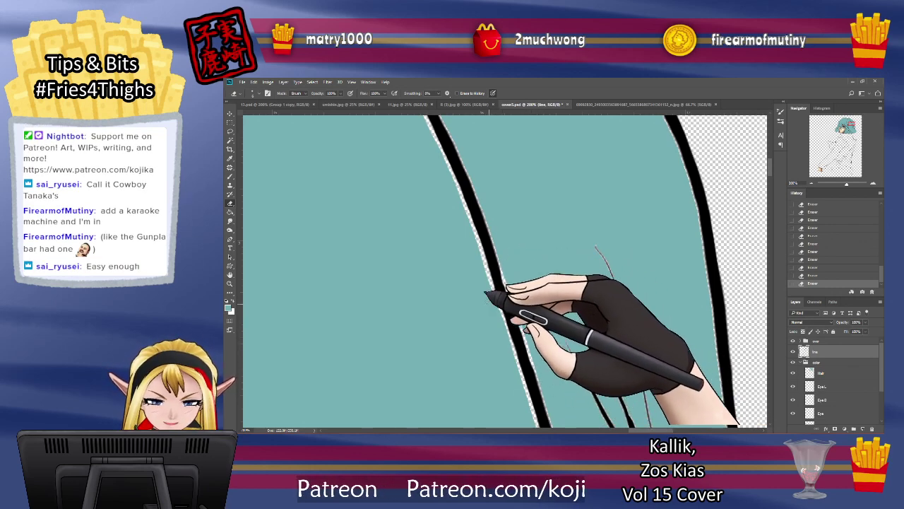
{"action": "key", "text": "b"}
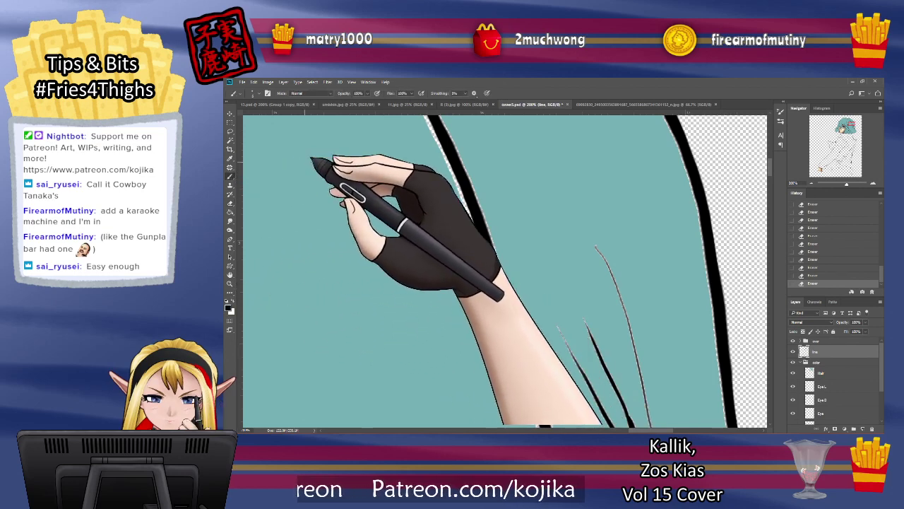
{"action": "left_click_drag", "start_coordinate": [497, 267], "coordinate": [516, 320]}
Step: On the Hair layer, sample the teal and brush over the pale gaps along the long inner outline and the thin strand lines
{"action": "left_click", "coordinate": [821, 373]}
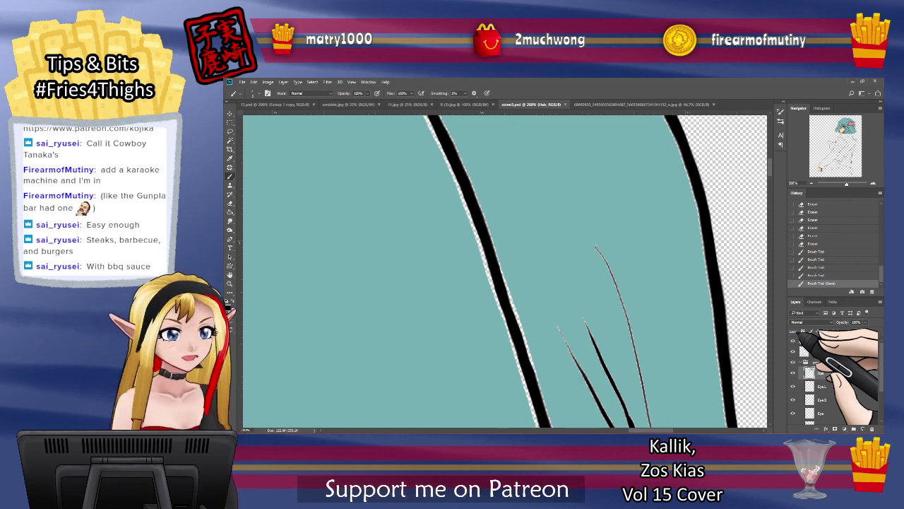
{"action": "left_click", "coordinate": [230, 158]}
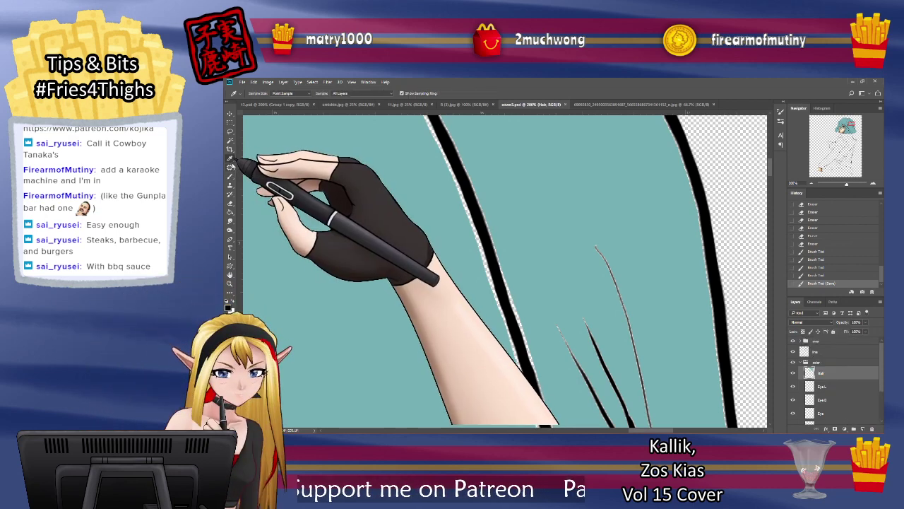
{"action": "left_click", "coordinate": [483, 186]}
{"action": "left_click", "coordinate": [230, 176]}
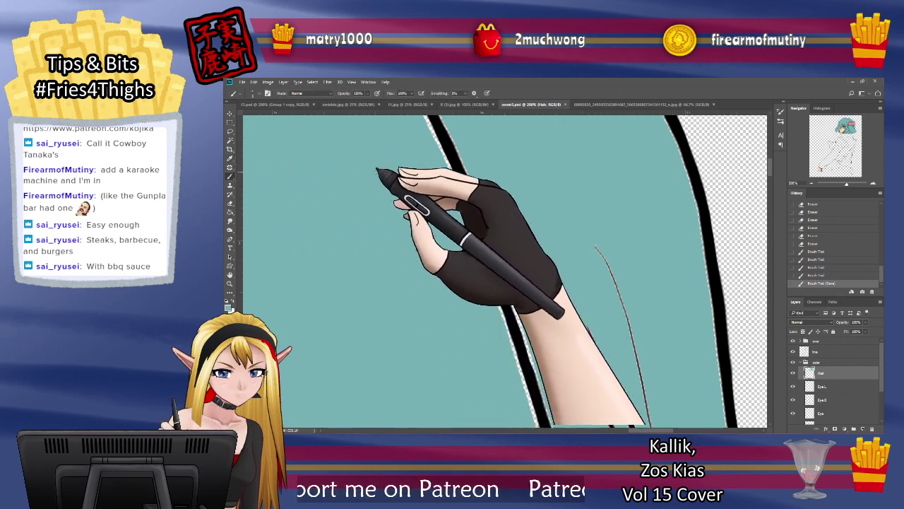
{"action": "left_click_drag", "start_coordinate": [491, 237], "coordinate": [546, 415]}
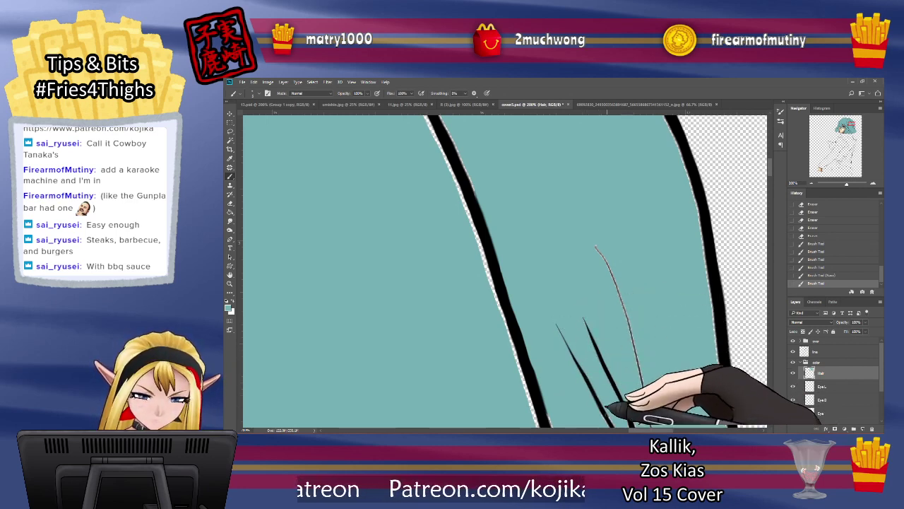
{"action": "left_click_drag", "start_coordinate": [597, 247], "coordinate": [647, 406]}
Step: Trim the upper tip of the longest thin strand line with the Eraser on the line layer
{"action": "left_click", "coordinate": [813, 351]}
{"action": "left_click", "coordinate": [230, 202]}
{"action": "left_click_drag", "start_coordinate": [592, 239], "coordinate": [601, 247]}
Step: Brush teal on the Hair layer beneath the black outlines of the pointed tufts at the top of the head
{"action": "left_click", "coordinate": [820, 372]}
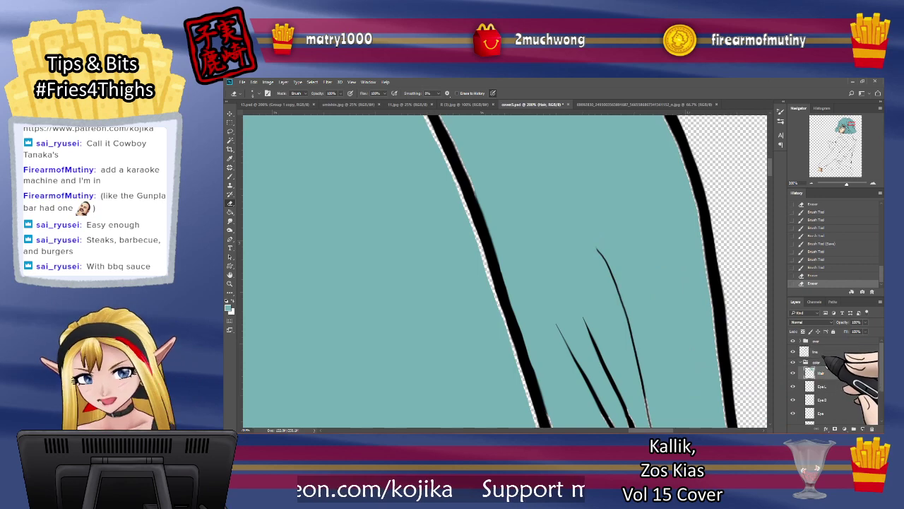
{"action": "left_click", "coordinate": [229, 176]}
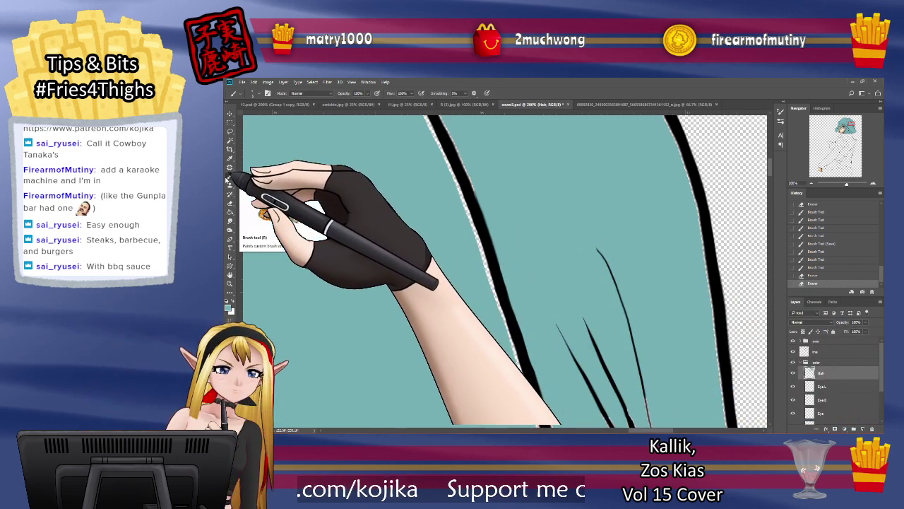
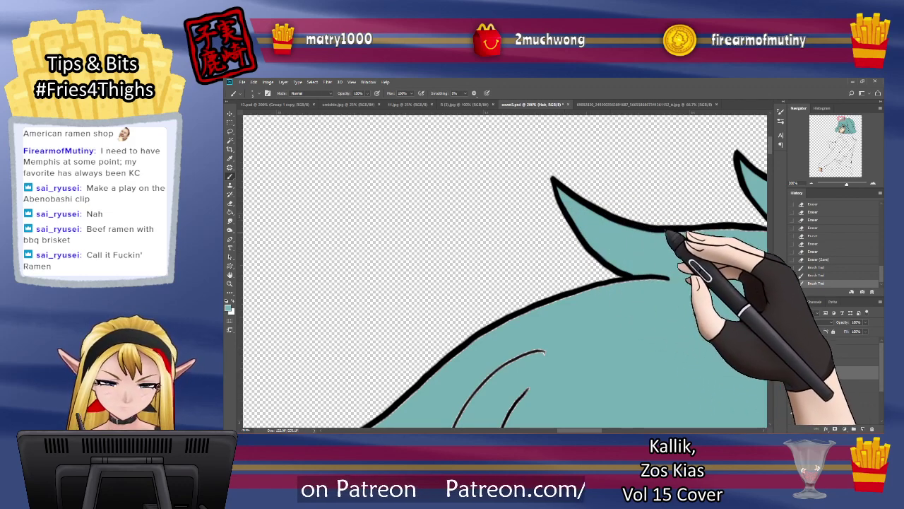
{"action": "left_click_drag", "start_coordinate": [668, 232], "coordinate": [722, 226]}
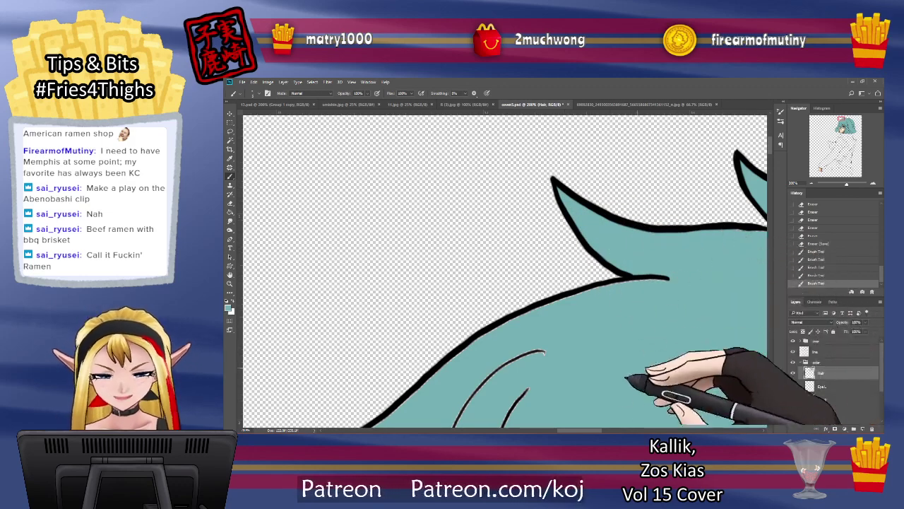
{"action": "left_click_drag", "start_coordinate": [592, 431], "coordinate": [600, 431]}
{"action": "mouse_move", "coordinate": [611, 230]}
{"action": "left_mouse_down"}
{"action": "mouse_move", "coordinate": [646, 226]}
{"action": "mouse_move", "coordinate": [708, 244]}
{"action": "left_mouse_up"}
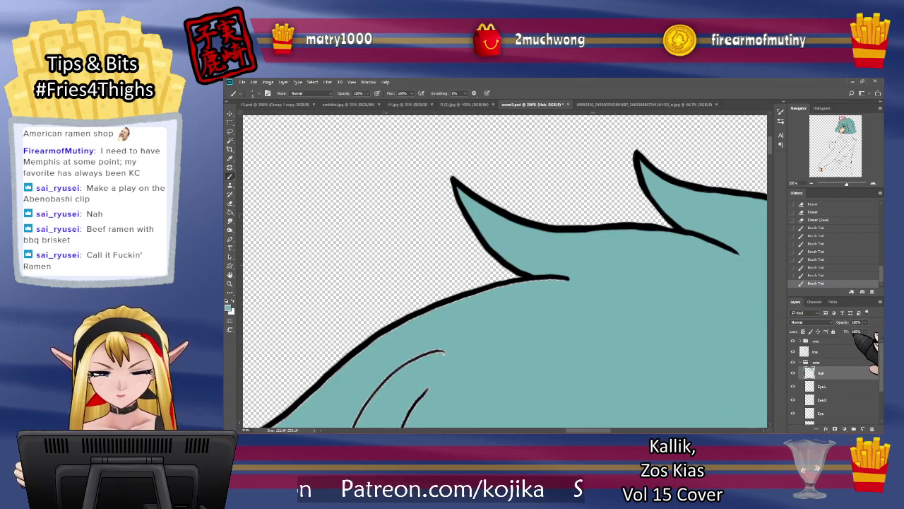
Step: Reinforce the outline between the two top tufts with the black brush on the line layer, and resample the hair teal for the Hair layer
{"action": "left_click", "coordinate": [836, 351]}
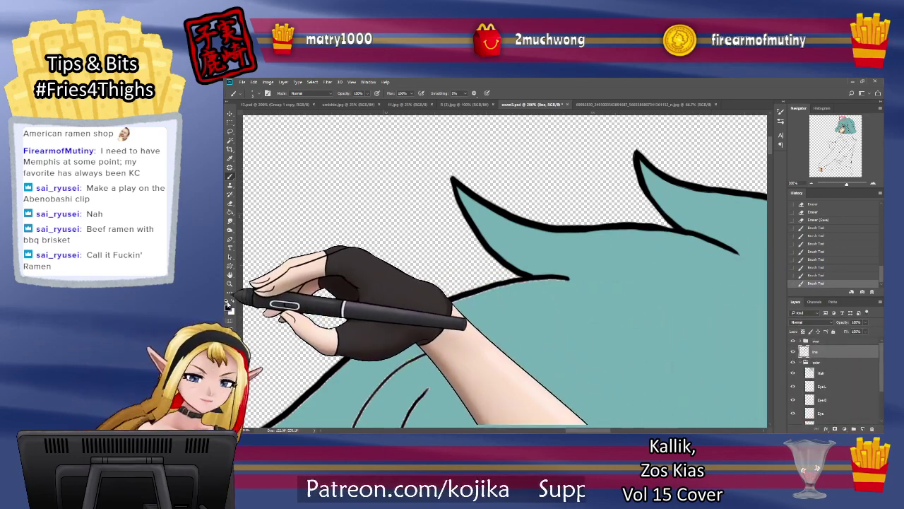
{"action": "left_click_drag", "start_coordinate": [636, 224], "coordinate": [674, 228]}
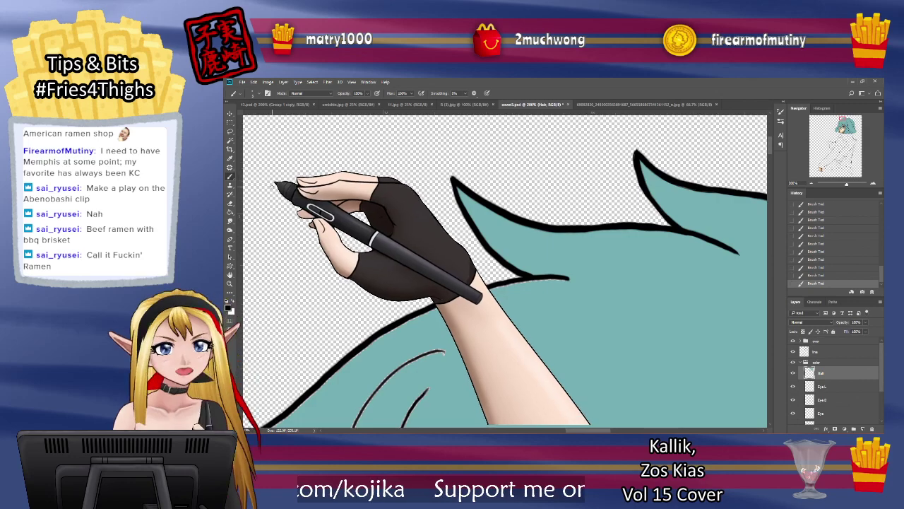
{"action": "key", "text": "i"}
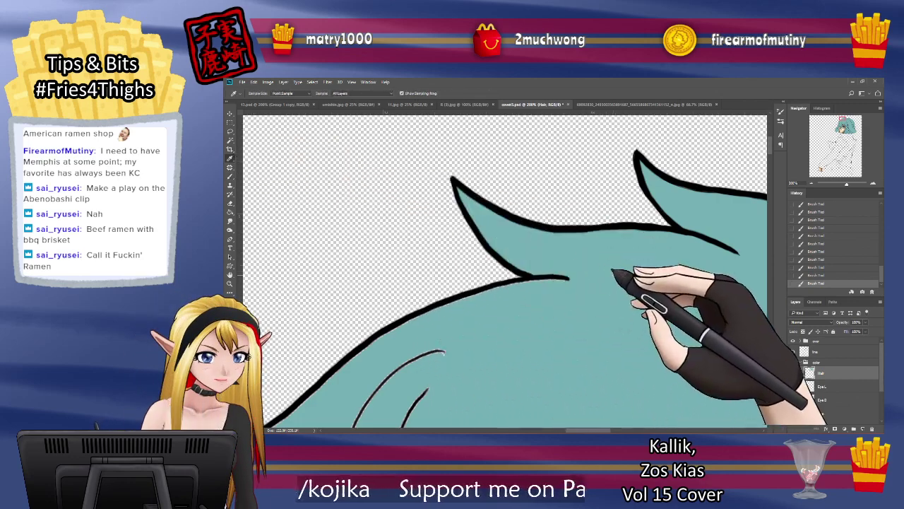
{"action": "key", "text": "b"}
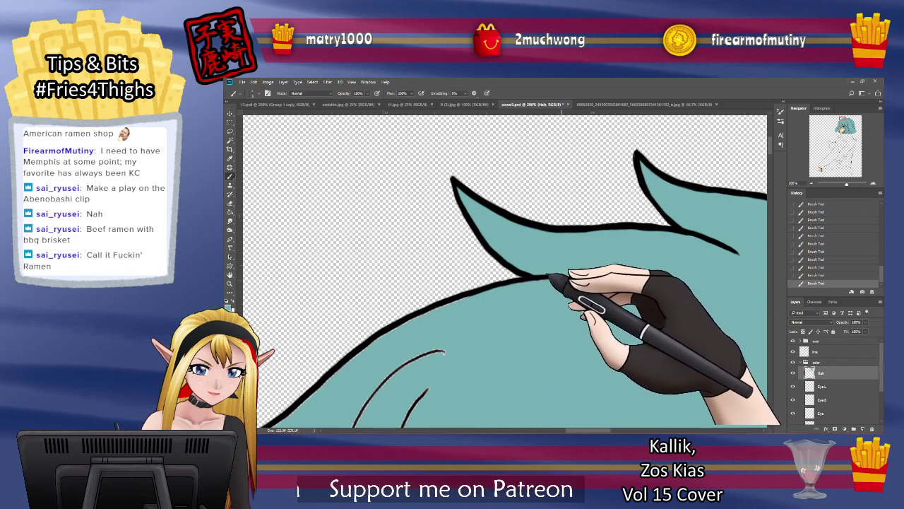
Step: Taper the inner end of the outline below the top tuft with the Eraser on the line layer
{"action": "left_click_drag", "start_coordinate": [769, 144], "coordinate": [769, 149]}
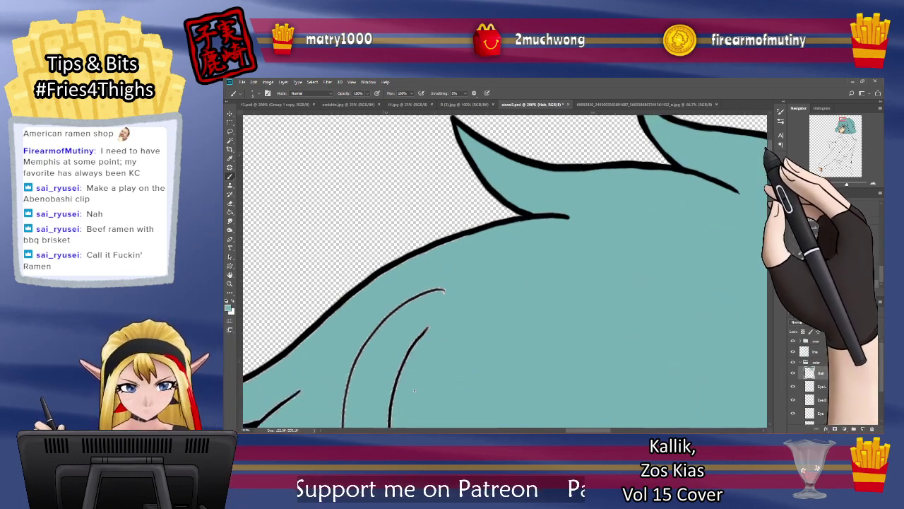
{"action": "left_click", "coordinate": [823, 351]}
{"action": "key", "text": "e"}
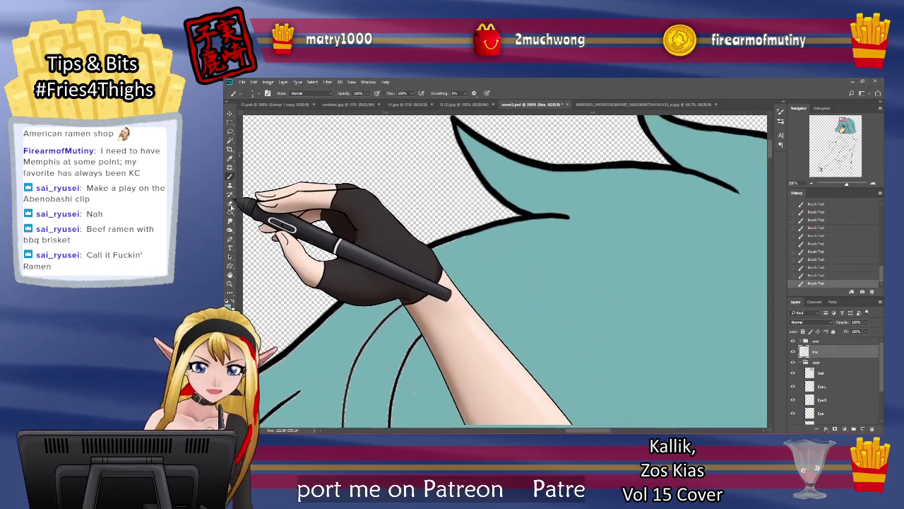
{"action": "left_click_drag", "start_coordinate": [544, 218], "coordinate": [569, 216]}
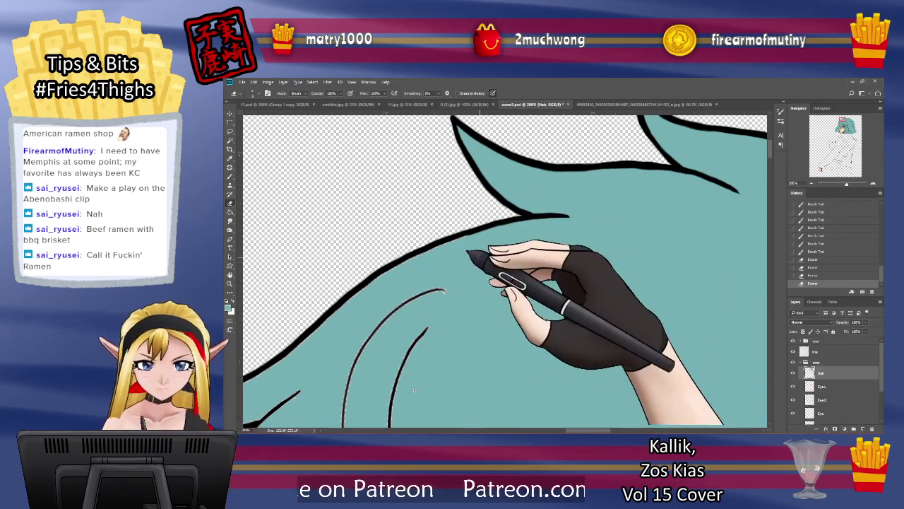
Step: Brush teal on the Hair layer beneath the outer outline, the pointed side tuft and the two long curved strand lines
{"action": "key", "text": "b"}
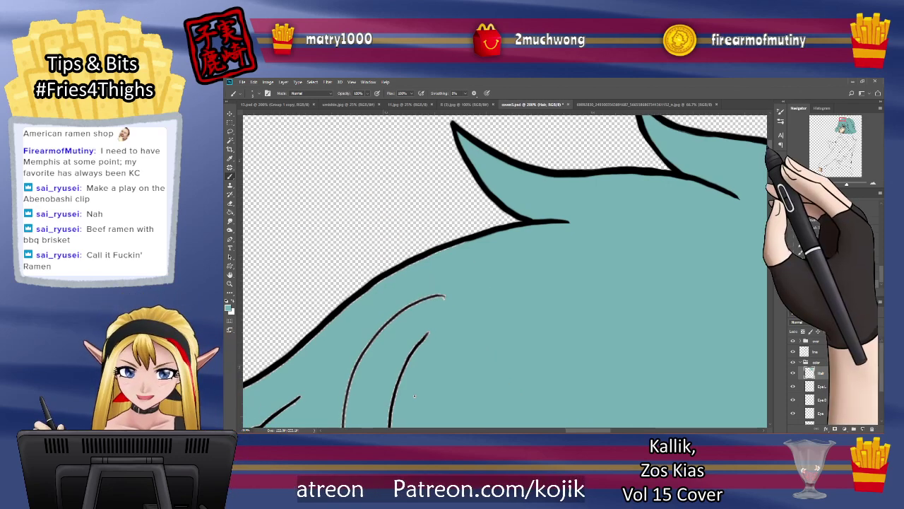
{"action": "left_click_drag", "start_coordinate": [770, 151], "coordinate": [770, 161]}
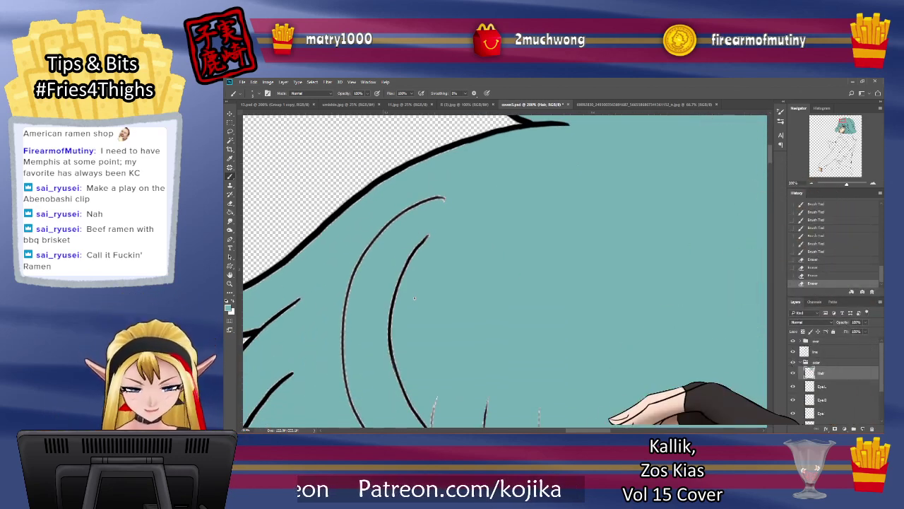
{"action": "left_click_drag", "start_coordinate": [588, 430], "coordinate": [571, 430]}
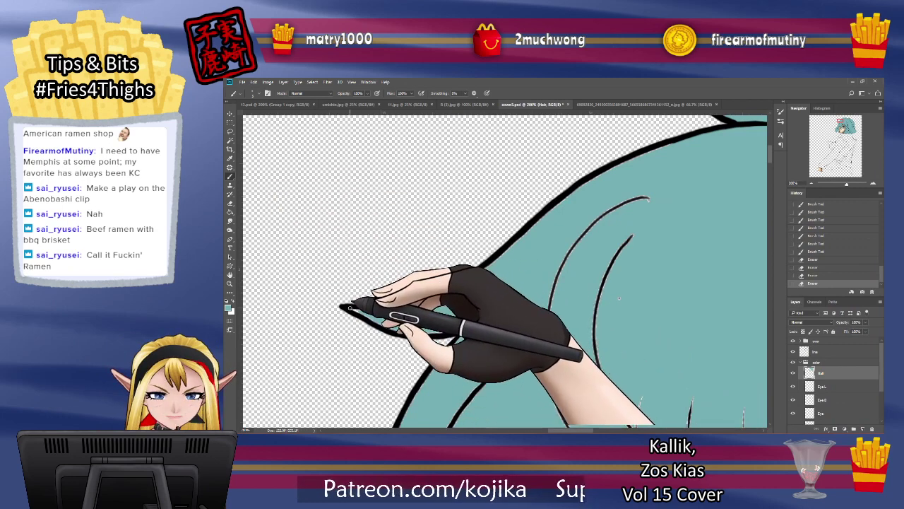
{"action": "left_click_drag", "start_coordinate": [363, 313], "coordinate": [412, 305]}
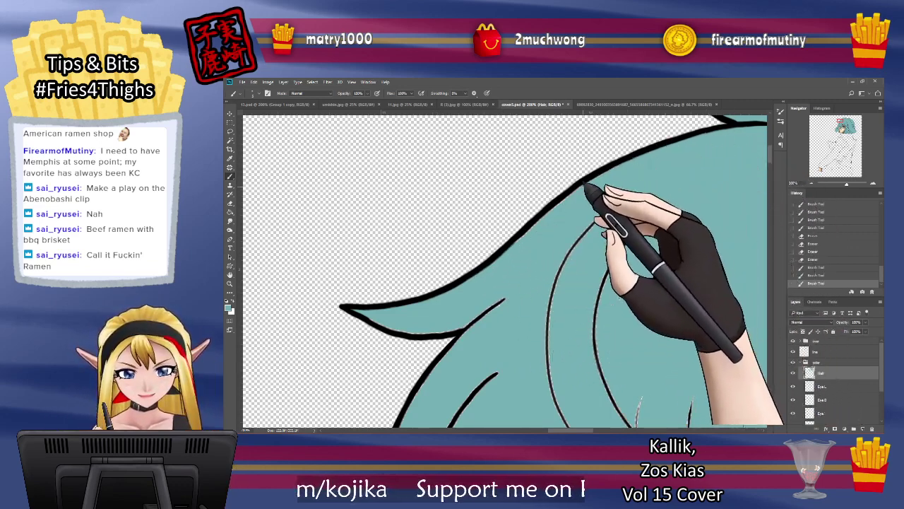
{"action": "left_click_drag", "start_coordinate": [569, 239], "coordinate": [639, 203]}
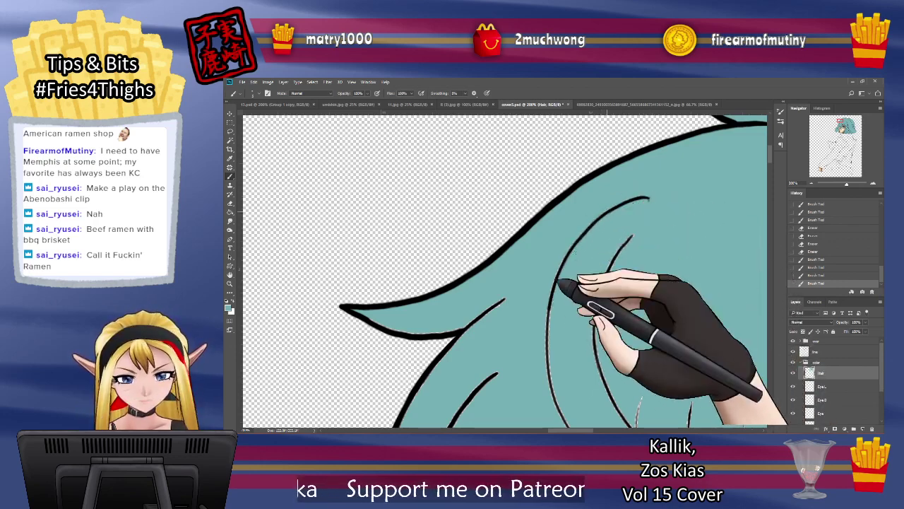
{"action": "mouse_move", "coordinate": [633, 238]}
{"action": "left_mouse_down"}
{"action": "mouse_move", "coordinate": [601, 303]}
{"action": "mouse_move", "coordinate": [595, 359]}
{"action": "mouse_move", "coordinate": [614, 406]}
{"action": "left_mouse_up"}
Step: Sharpen the side tuft's tip with the Eraser on the line layer and brush teal beneath its lower outline on the Hair layer
{"action": "left_click", "coordinate": [828, 351]}
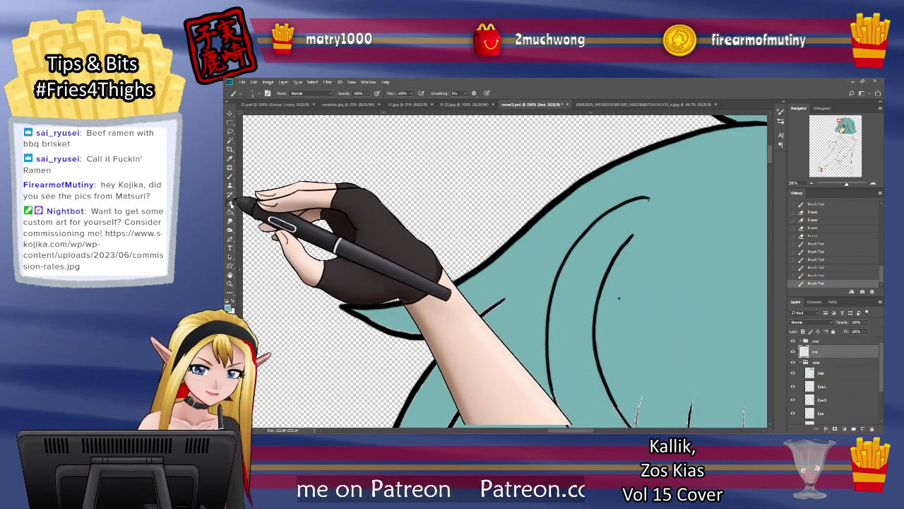
{"action": "key", "text": "e"}
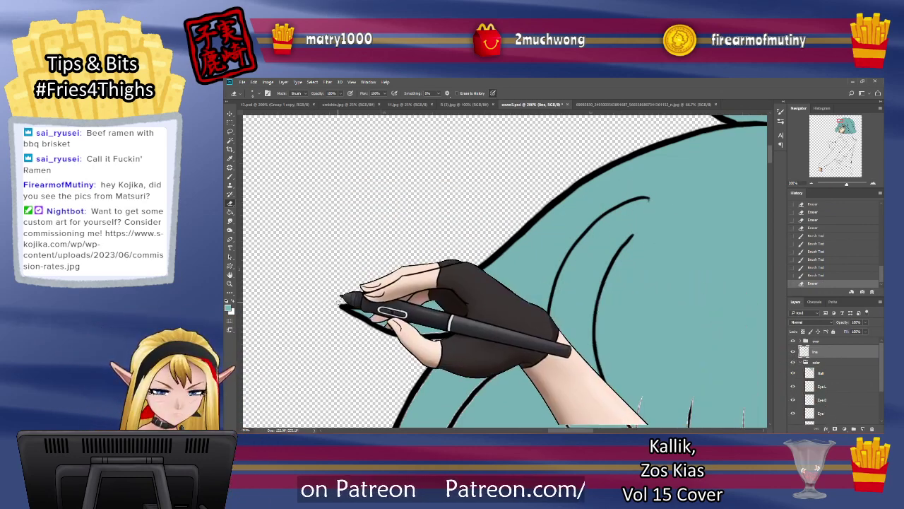
{"action": "mouse_move", "coordinate": [340, 296]}
{"action": "left_mouse_down"}
{"action": "mouse_move", "coordinate": [355, 302]}
{"action": "mouse_move", "coordinate": [346, 299]}
{"action": "mouse_move", "coordinate": [349, 311]}
{"action": "left_mouse_up"}
{"action": "left_click_drag", "start_coordinate": [341, 304], "coordinate": [346, 310]}
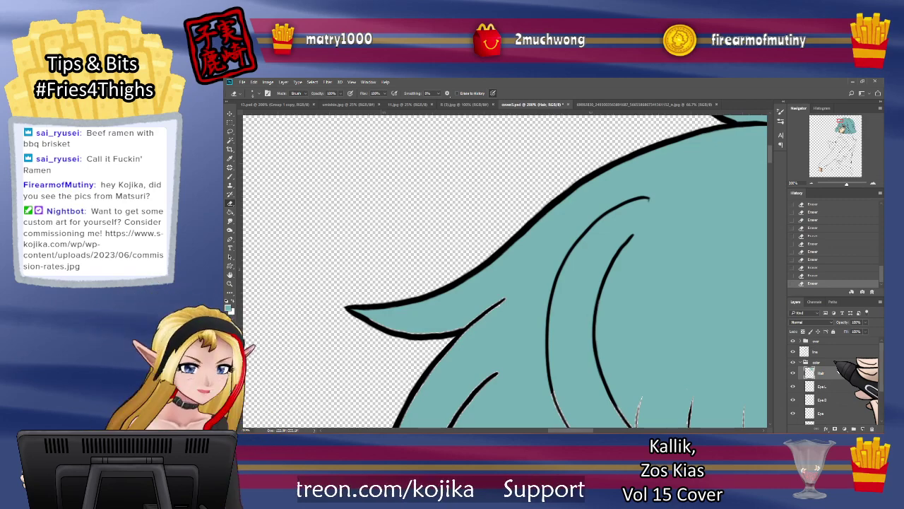
{"action": "key", "text": "b"}
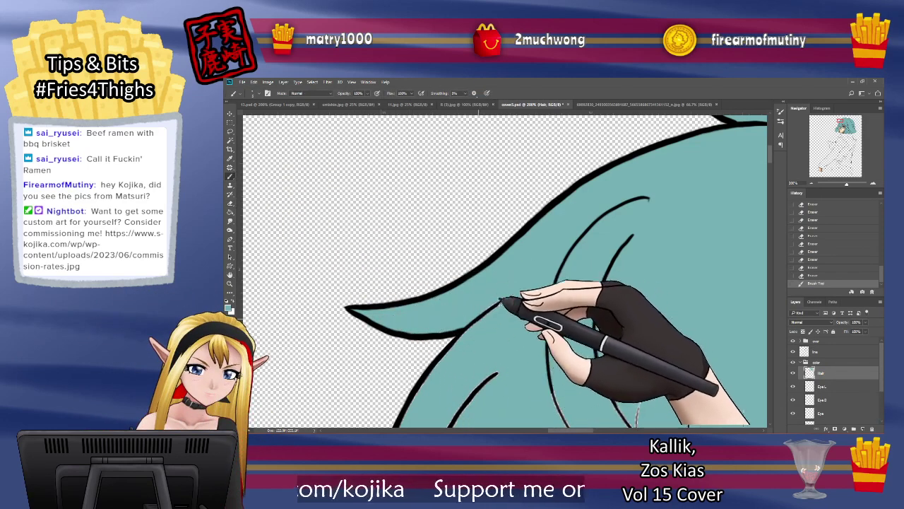
{"action": "left_click_drag", "start_coordinate": [501, 303], "coordinate": [506, 298]}
Step: Refine the side tuft's tip and taper the short strand line at its base with the Eraser on the line layer
{"action": "left_click", "coordinate": [822, 362]}
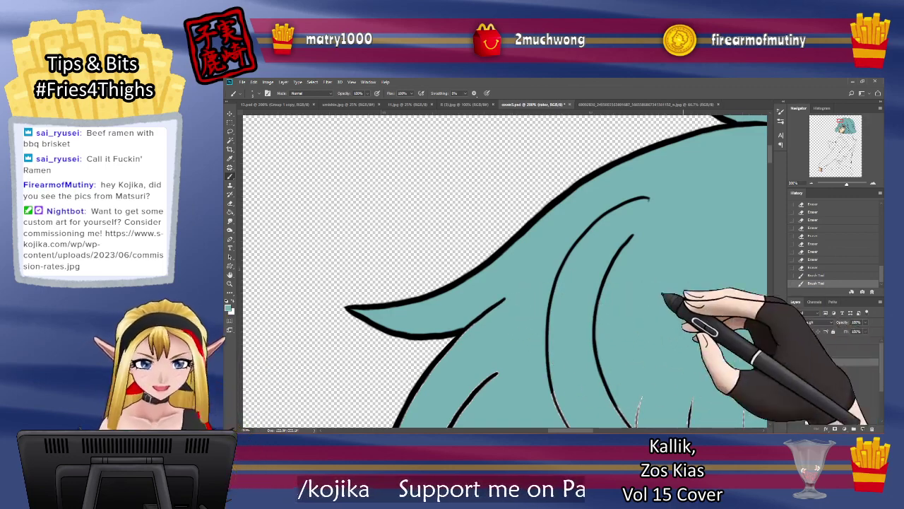
{"action": "left_click", "coordinate": [814, 351]}
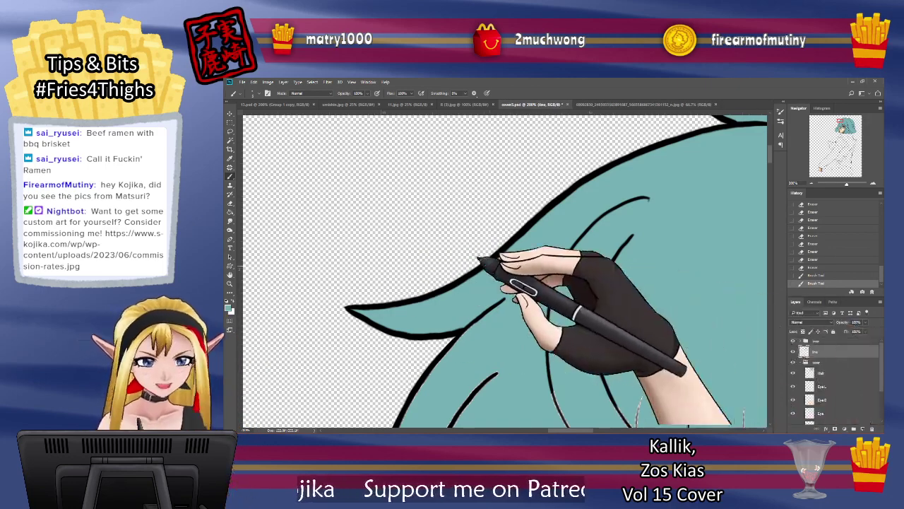
{"action": "left_click", "coordinate": [230, 203]}
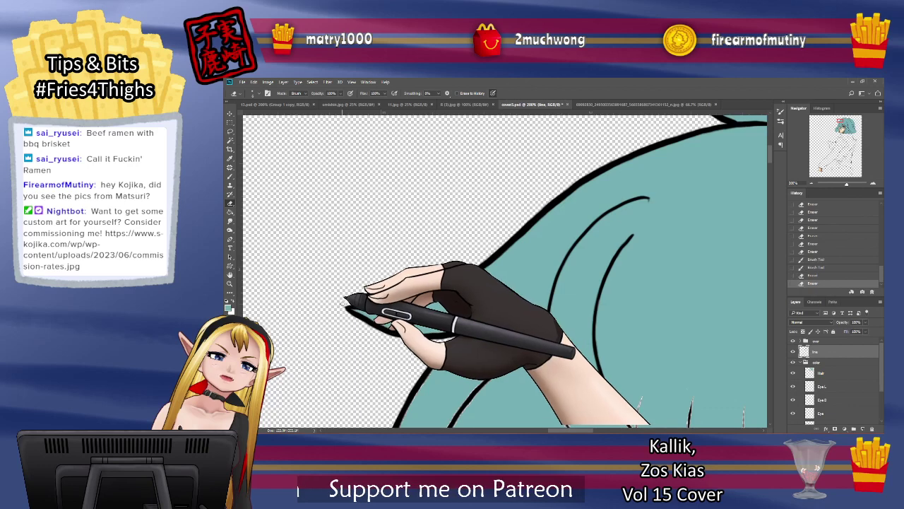
{"action": "left_click_drag", "start_coordinate": [343, 304], "coordinate": [362, 299]}
{"action": "left_click_drag", "start_coordinate": [460, 318], "coordinate": [510, 285]}
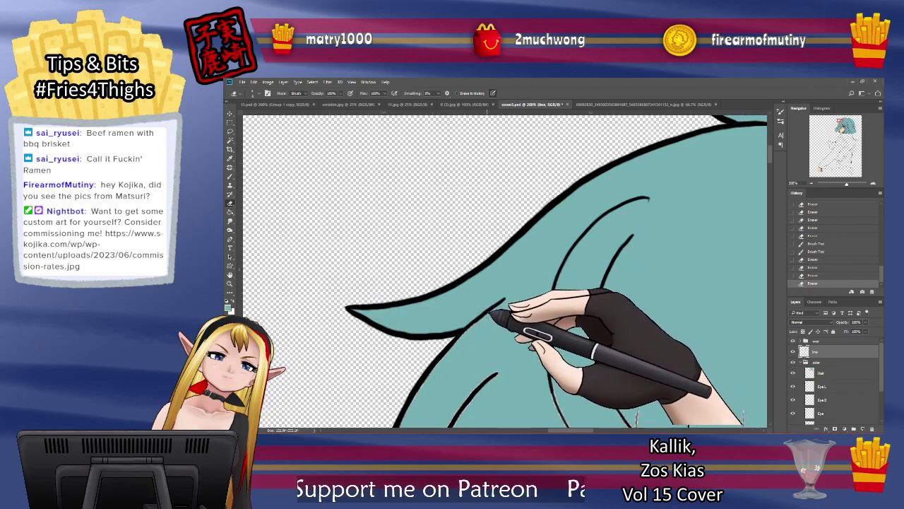
{"action": "left_click_drag", "start_coordinate": [491, 314], "coordinate": [510, 297]}
{"action": "left_click_drag", "start_coordinate": [501, 305], "coordinate": [511, 293]}
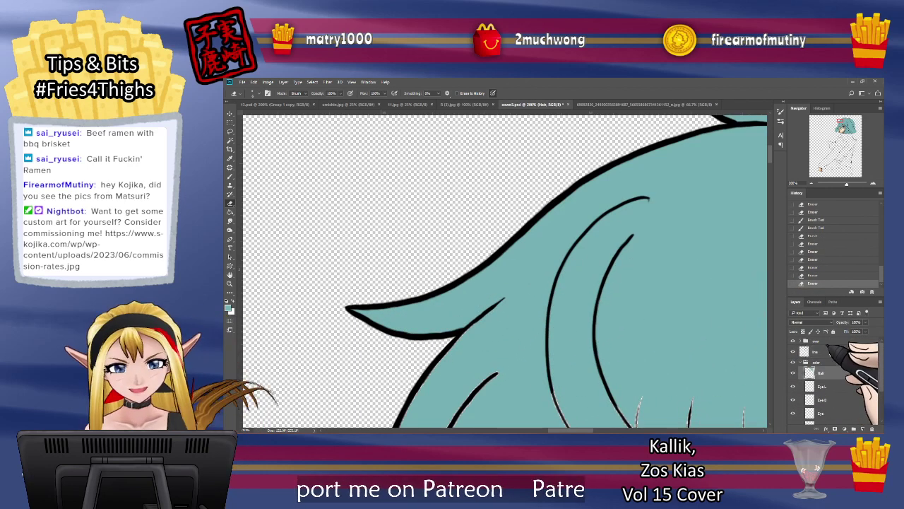
Step: Trim the upper ends of the two long curved strand lines with the Eraser on the line layer
{"action": "left_click_drag", "start_coordinate": [770, 154], "coordinate": [770, 157]}
{"action": "left_click", "coordinate": [819, 351]}
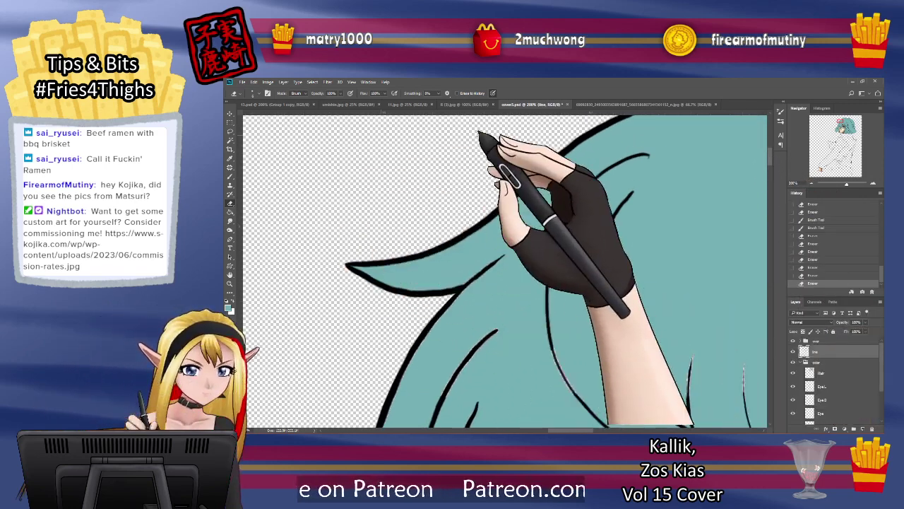
{"action": "left_click_drag", "start_coordinate": [647, 155], "coordinate": [651, 156]}
{"action": "mouse_move", "coordinate": [629, 160]}
{"action": "left_mouse_down"}
{"action": "mouse_move", "coordinate": [611, 174]}
{"action": "mouse_move", "coordinate": [642, 168]}
{"action": "left_mouse_up"}
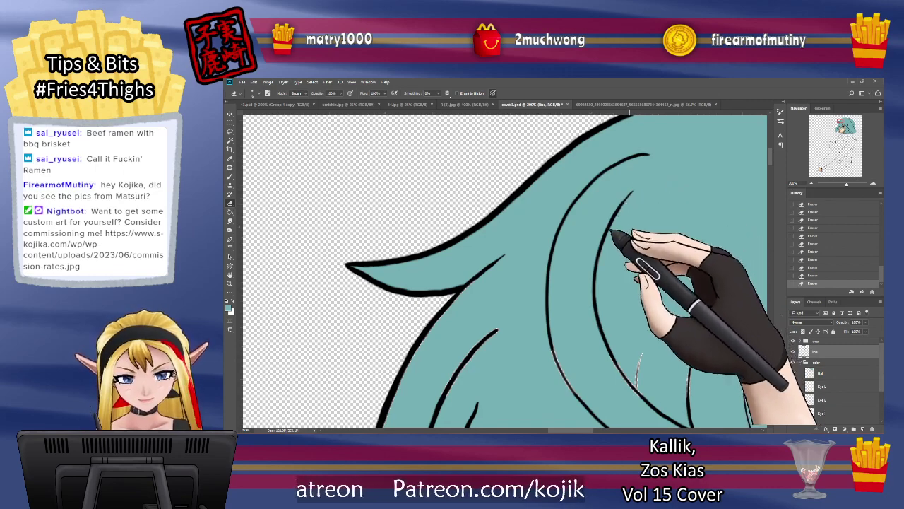
Step: Brush teal on the Hair layer over the pale gaps along the outer outline, the lower curved strands and the short fringe strand lines
{"action": "left_click", "coordinate": [818, 372]}
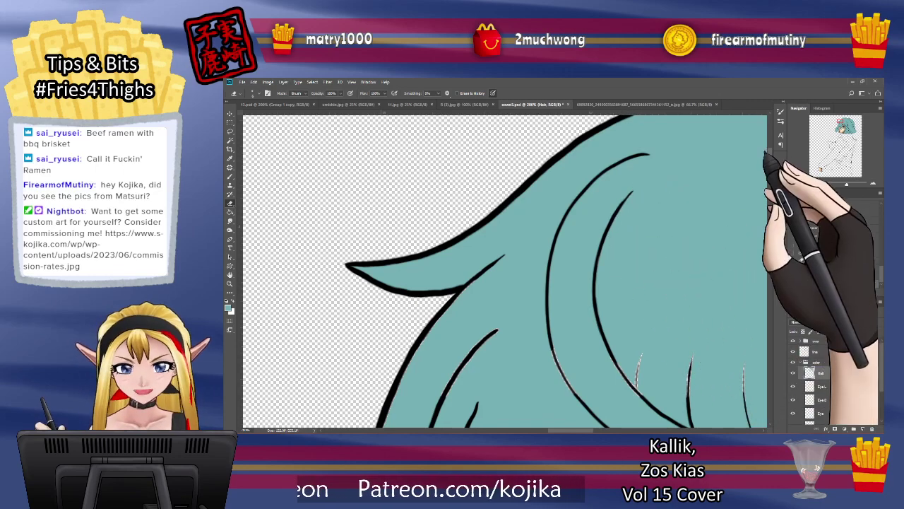
{"action": "left_click_drag", "start_coordinate": [770, 155], "coordinate": [769, 163]}
{"action": "left_click", "coordinate": [229, 177]}
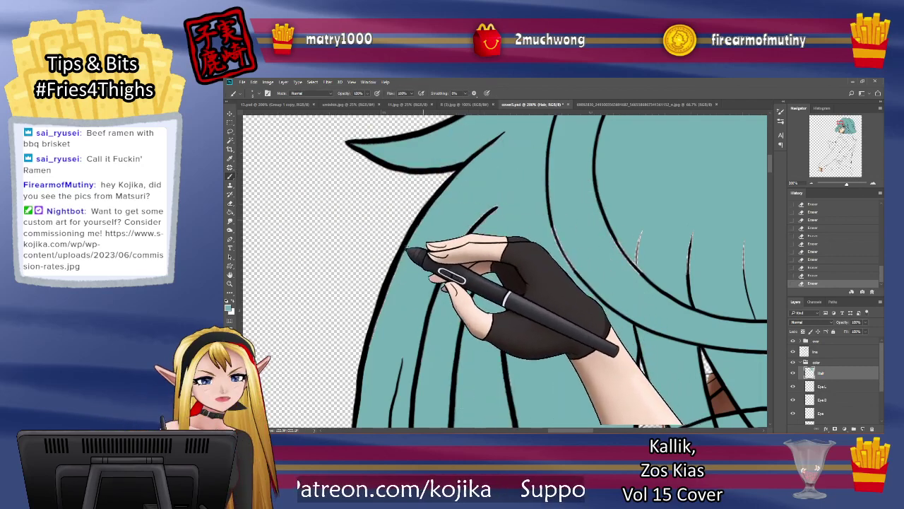
{"action": "left_click_drag", "start_coordinate": [372, 348], "coordinate": [377, 332]}
{"action": "mouse_move", "coordinate": [452, 260]}
{"action": "left_mouse_down"}
{"action": "mouse_move", "coordinate": [487, 205]}
{"action": "mouse_move", "coordinate": [475, 218]}
{"action": "mouse_move", "coordinate": [481, 211]}
{"action": "left_mouse_up"}
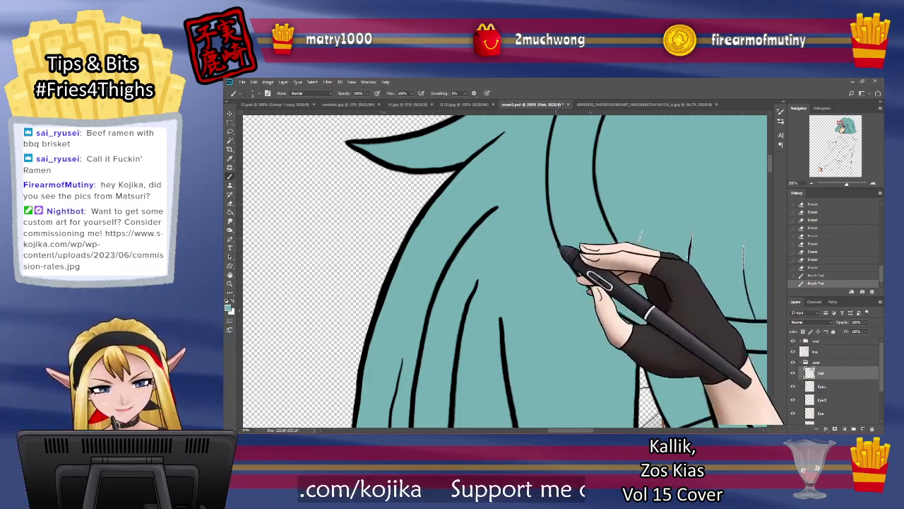
{"action": "mouse_move", "coordinate": [628, 252]}
{"action": "left_mouse_down"}
{"action": "mouse_move", "coordinate": [640, 218]}
{"action": "mouse_move", "coordinate": [638, 230]}
{"action": "left_mouse_up"}
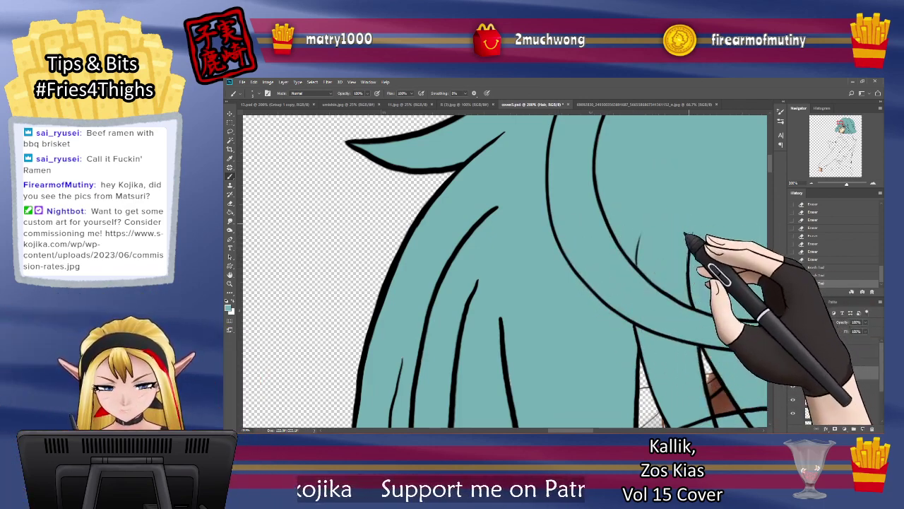
{"action": "left_click_drag", "start_coordinate": [744, 286], "coordinate": [743, 240]}
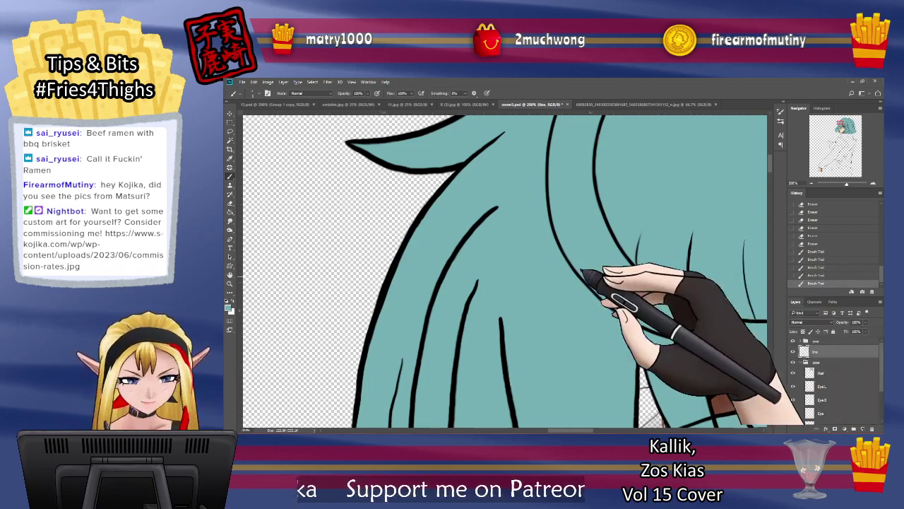
Step: Taper the tips of the strand lines in the side hair and the lower locks beside the face with the Eraser on the line layer
{"action": "key", "text": "e"}
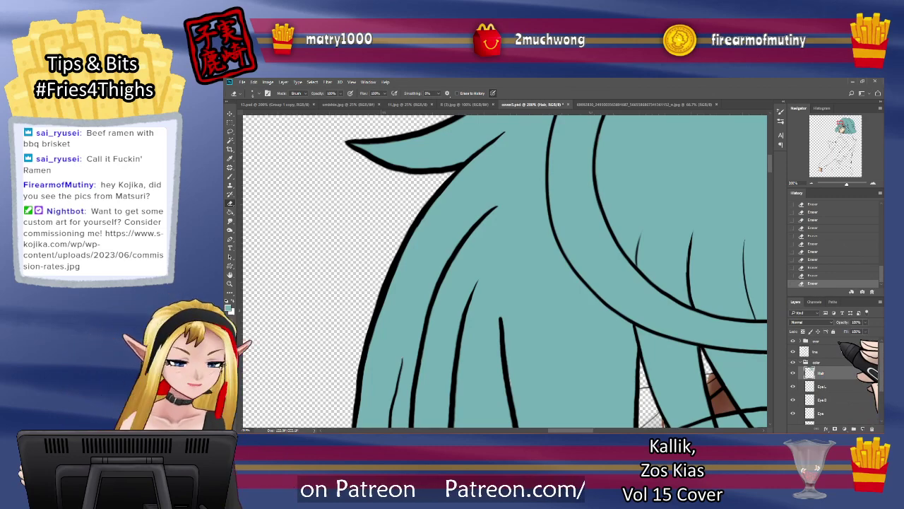
{"action": "left_click_drag", "start_coordinate": [769, 165], "coordinate": [770, 171]}
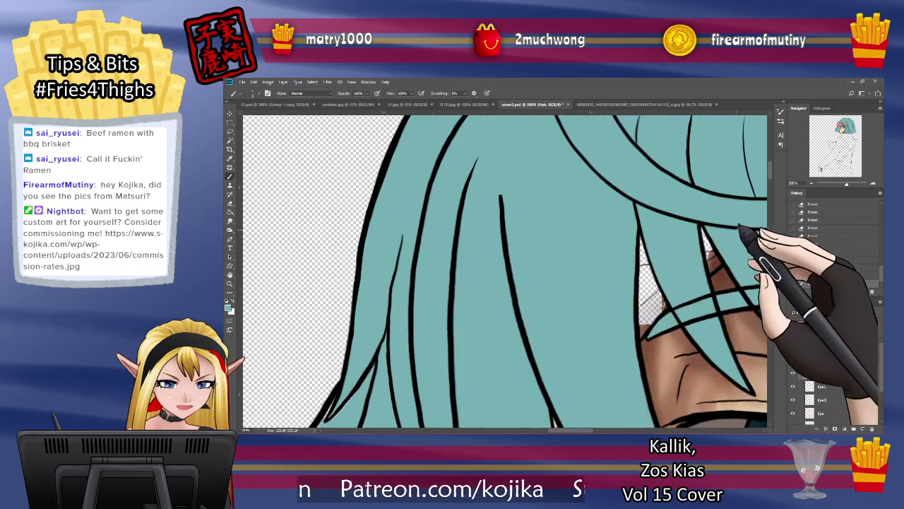
{"action": "left_click_drag", "start_coordinate": [770, 167], "coordinate": [770, 182]}
{"action": "left_click_drag", "start_coordinate": [583, 430], "coordinate": [573, 431]}
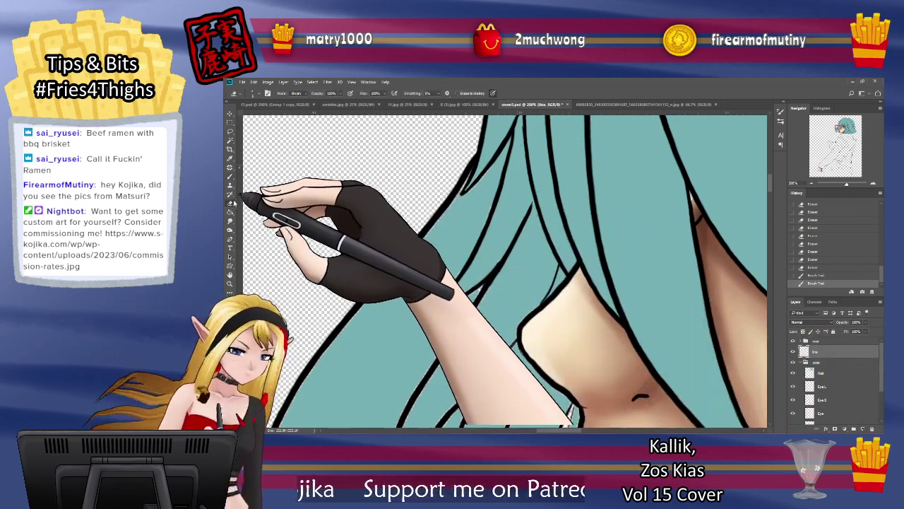
{"action": "key", "text": "e"}
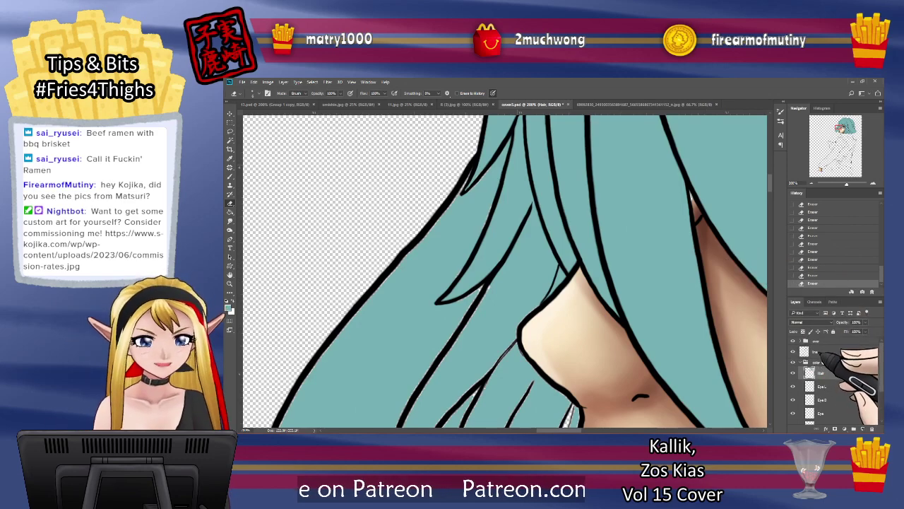
Step: Brush teal on the Hair layer over the pale gaps along the side strand lines and the hair edge beneath the nose outline
{"action": "left_click", "coordinate": [231, 177]}
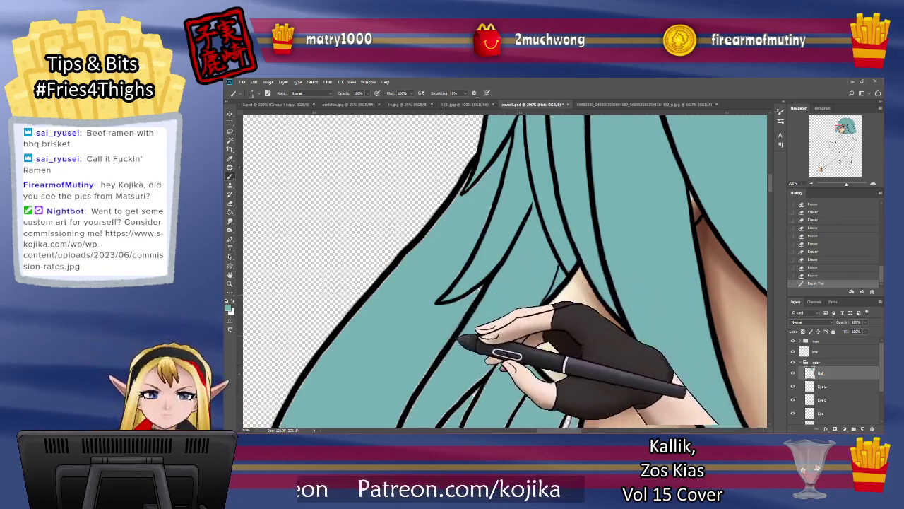
{"action": "left_click_drag", "start_coordinate": [449, 350], "coordinate": [446, 353]}
{"action": "left_click_drag", "start_coordinate": [770, 178], "coordinate": [769, 185]}
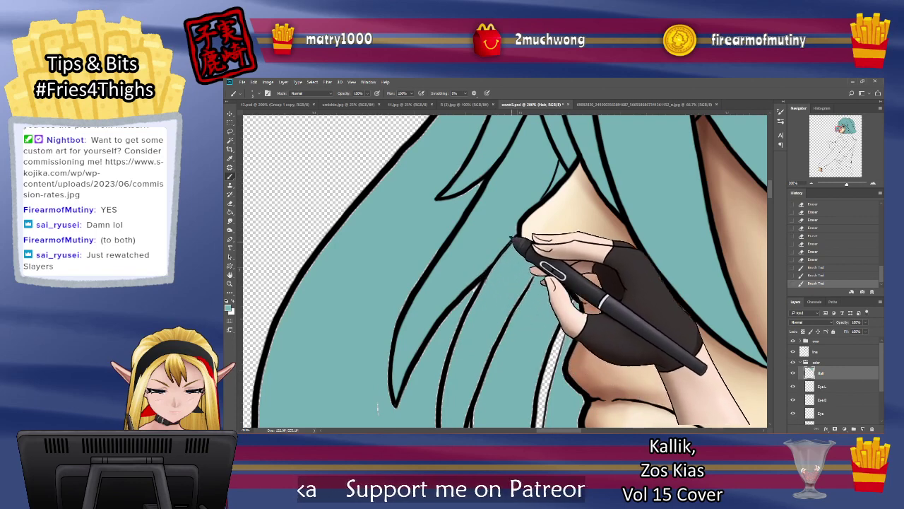
{"action": "left_click_drag", "start_coordinate": [524, 247], "coordinate": [566, 283]}
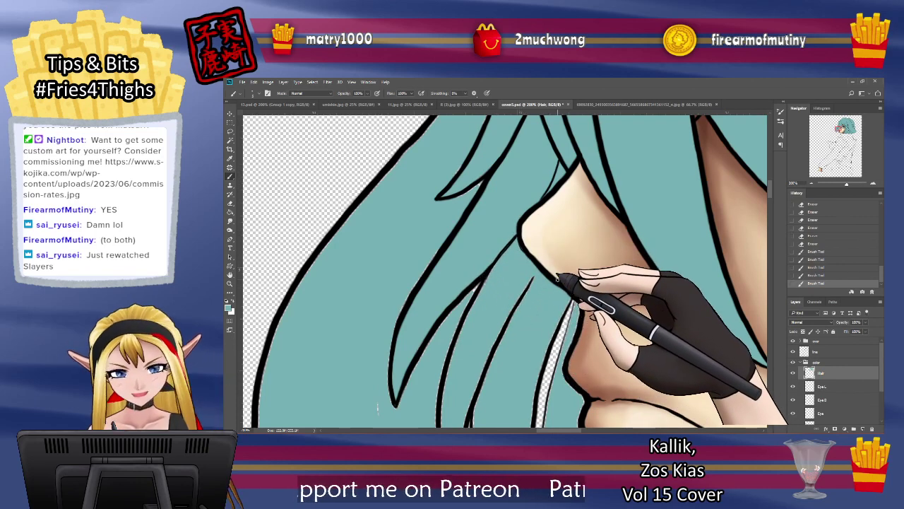
{"action": "mouse_move", "coordinate": [519, 248]}
{"action": "left_mouse_down"}
{"action": "mouse_move", "coordinate": [531, 265]}
{"action": "mouse_move", "coordinate": [564, 279]}
{"action": "left_mouse_up"}
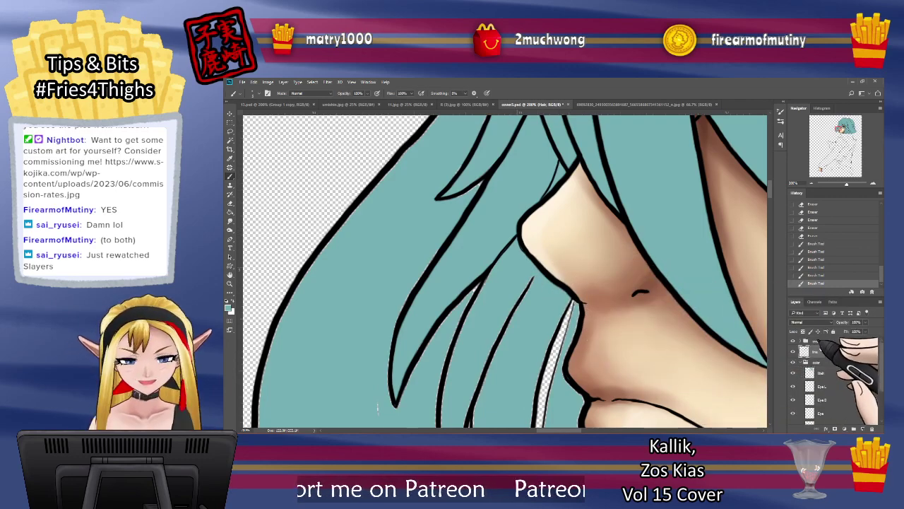
Step: Thin the nose outline from its tip down to the base with the Eraser on the line layer
{"action": "key", "text": "e"}
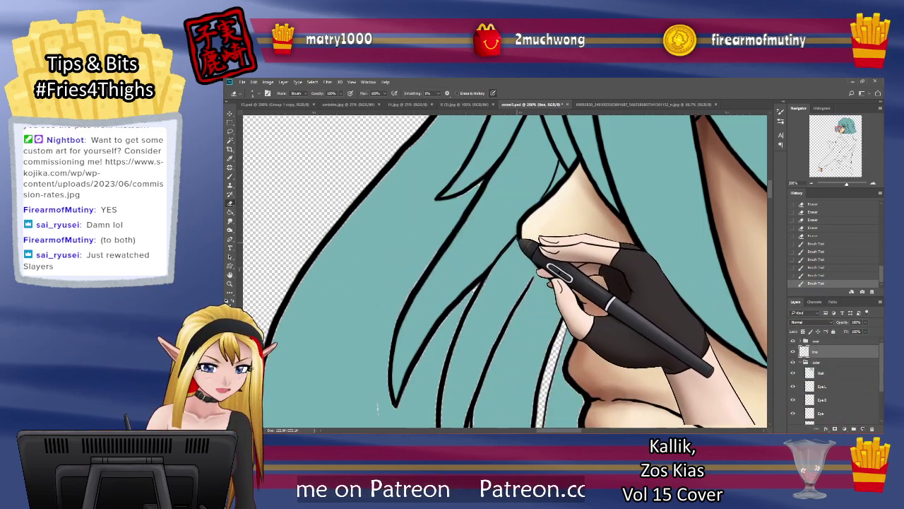
{"action": "left_click_drag", "start_coordinate": [520, 242], "coordinate": [534, 260]}
{"action": "left_click_drag", "start_coordinate": [530, 255], "coordinate": [548, 273]}
{"action": "left_click_drag", "start_coordinate": [545, 271], "coordinate": [575, 296]}
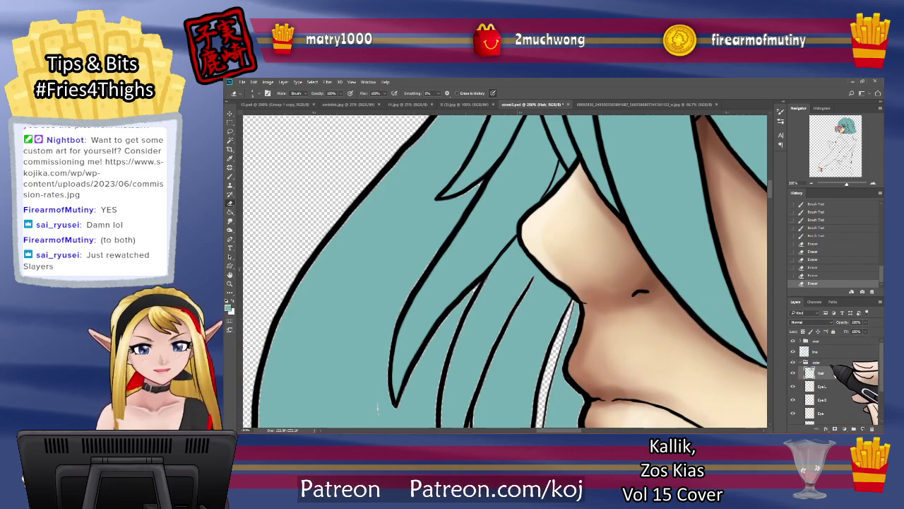
Step: Brush teal on the Hair layer over the pale gap along the middle strand line beside the mouth
{"action": "key", "text": "b"}
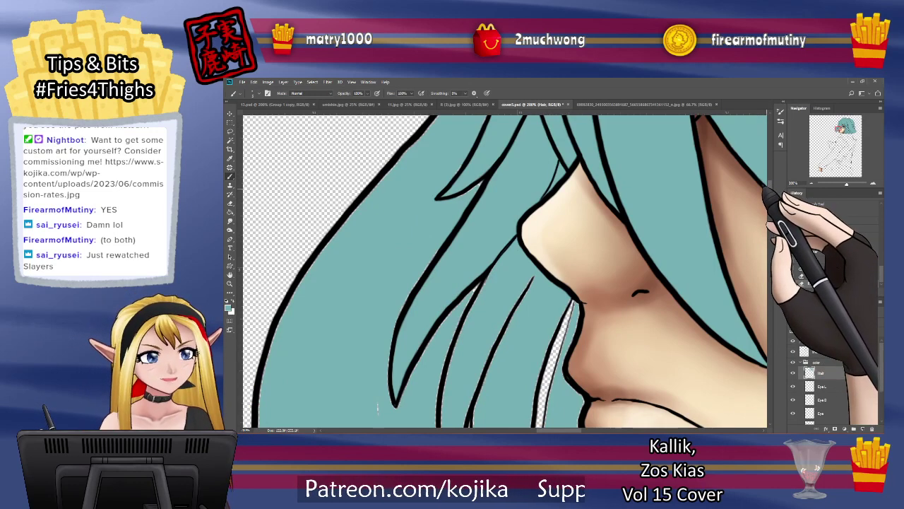
{"action": "left_click_drag", "start_coordinate": [770, 186], "coordinate": [770, 193]}
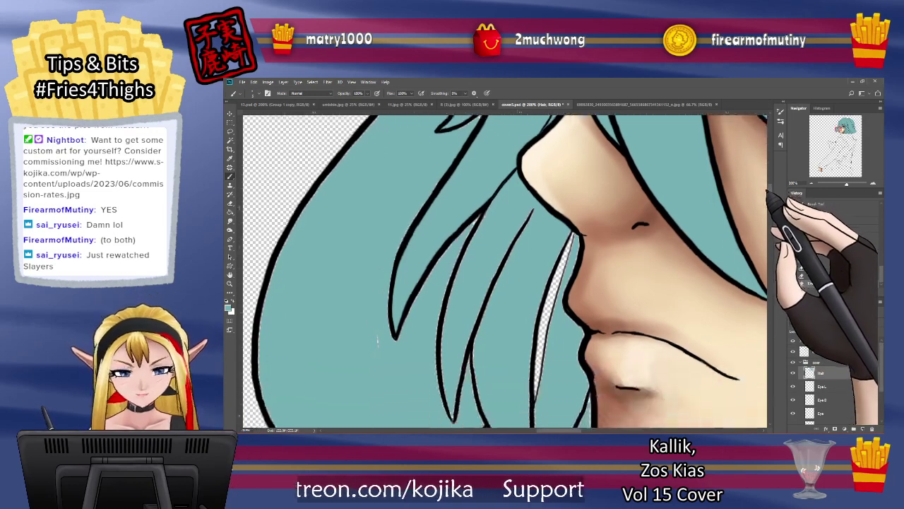
{"action": "left_click_drag", "start_coordinate": [469, 244], "coordinate": [448, 311]}
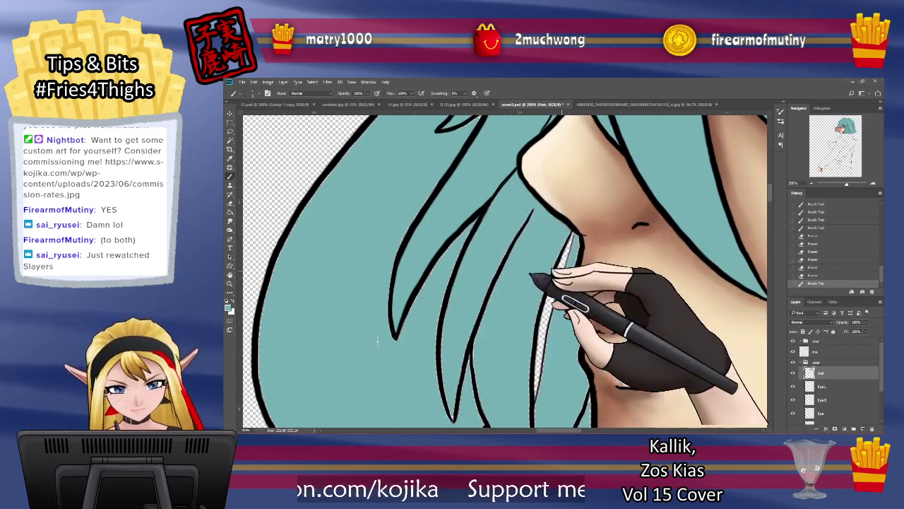
Step: Trim the junction where the side strand lines fork beside the nose with the Eraser on the line layer
{"action": "left_click", "coordinate": [817, 351]}
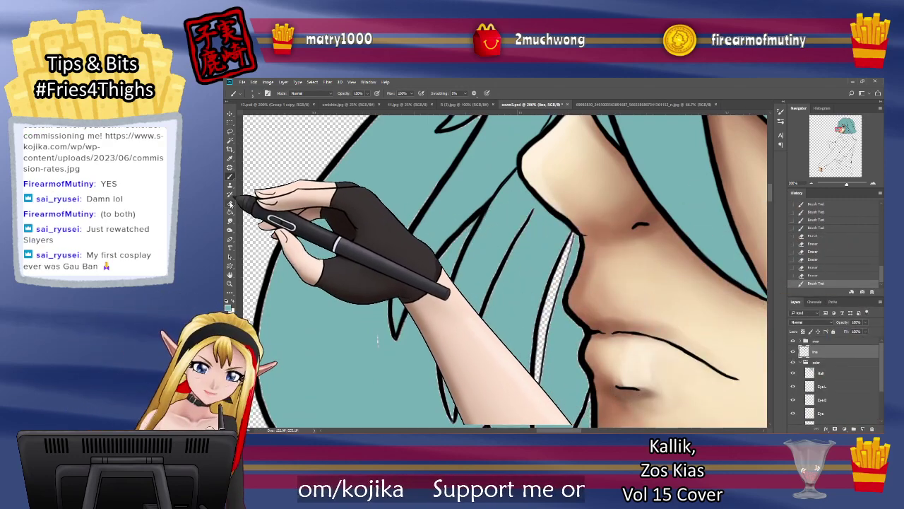
{"action": "key", "text": "e"}
{"action": "left_click_drag", "start_coordinate": [493, 204], "coordinate": [484, 217]}
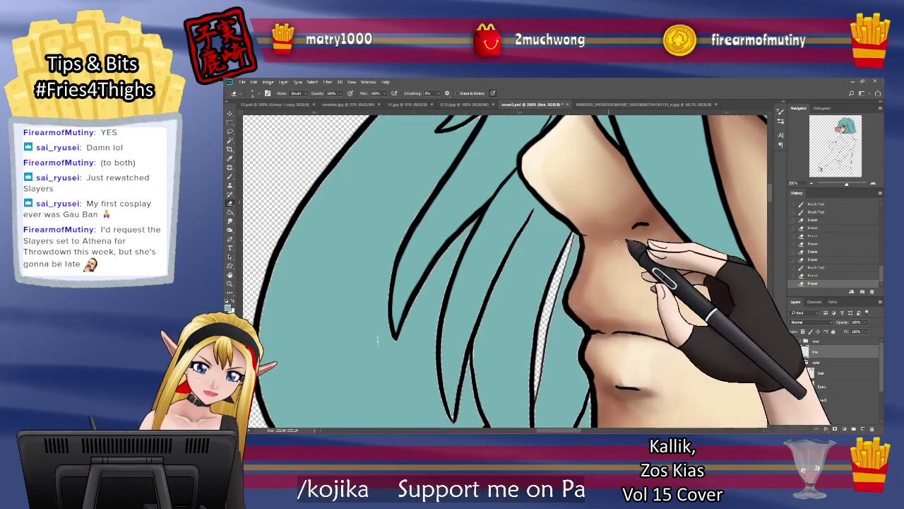
Step: Brush teal on the Hair layer along the lower curve of the middle strand line and the hair edge touching the nose
{"action": "left_click", "coordinate": [821, 372]}
{"action": "key", "text": "b"}
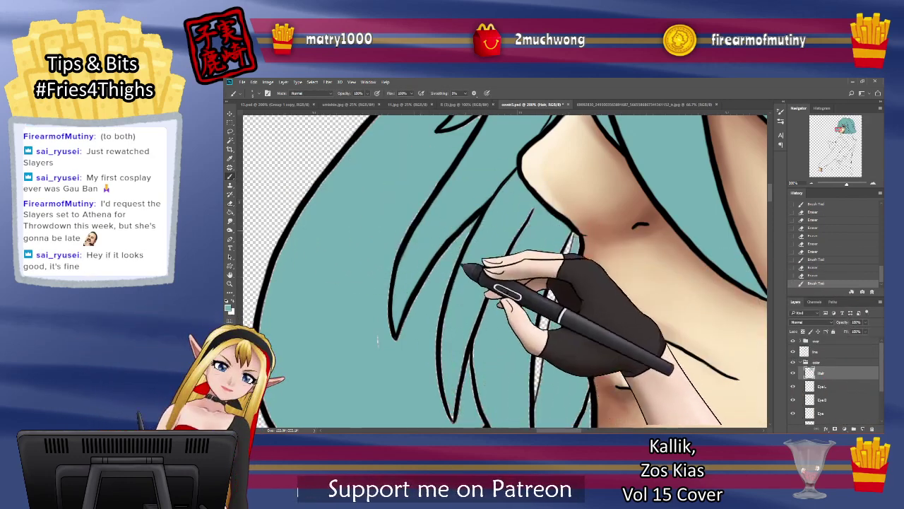
{"action": "left_click_drag", "start_coordinate": [442, 309], "coordinate": [445, 346]}
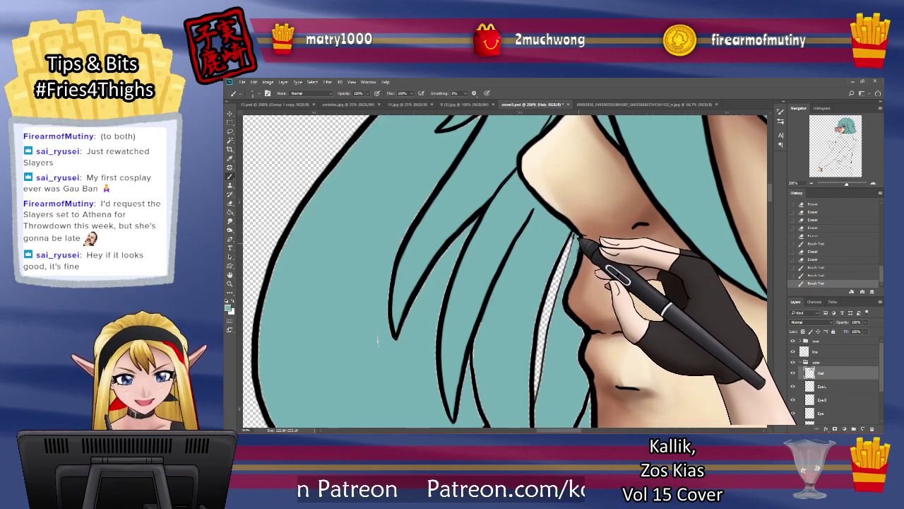
{"action": "left_click_drag", "start_coordinate": [523, 188], "coordinate": [532, 201]}
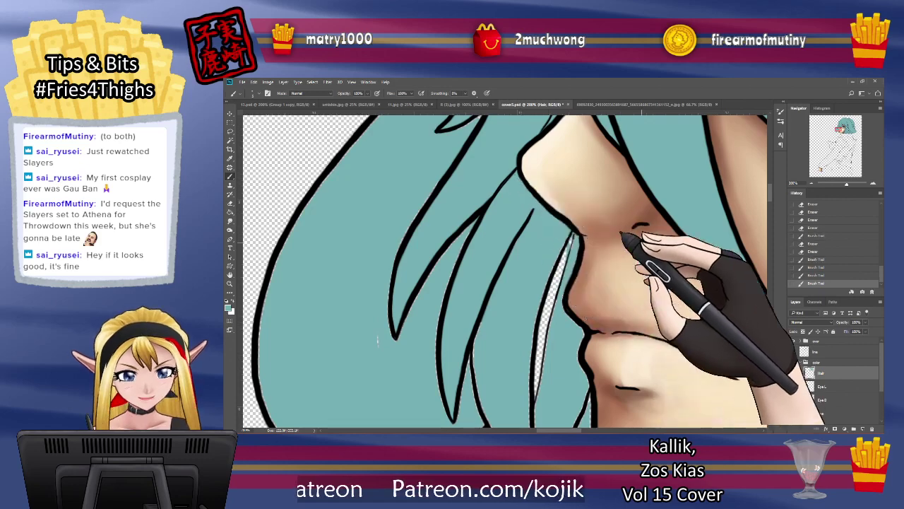
Step: Refine the underside of the nose outline with the Eraser on the line layer, stepping back in the history to redo the stroke
{"action": "left_click", "coordinate": [816, 351]}
{"action": "left_click", "coordinate": [230, 203]}
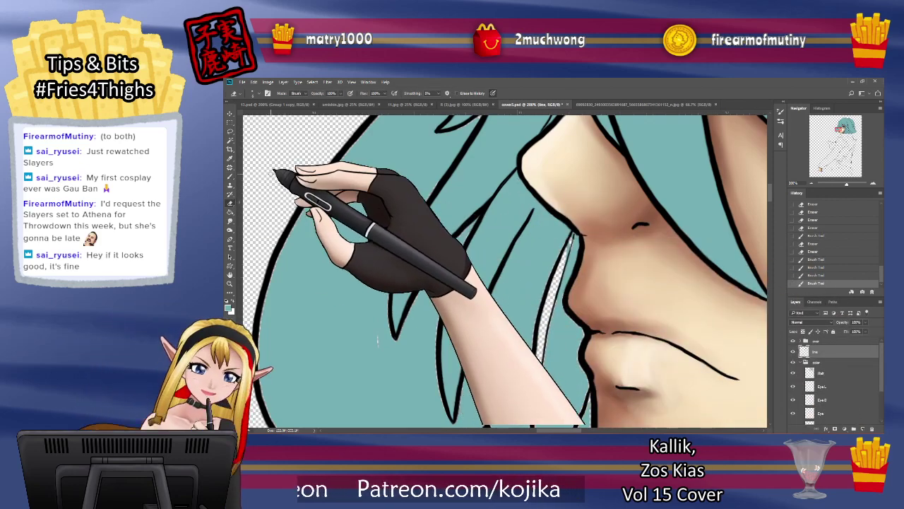
{"action": "mouse_move", "coordinate": [521, 185]}
{"action": "left_mouse_down"}
{"action": "mouse_move", "coordinate": [518, 178]}
{"action": "mouse_move", "coordinate": [552, 212]}
{"action": "left_mouse_up"}
{"action": "left_click", "coordinate": [804, 276]}
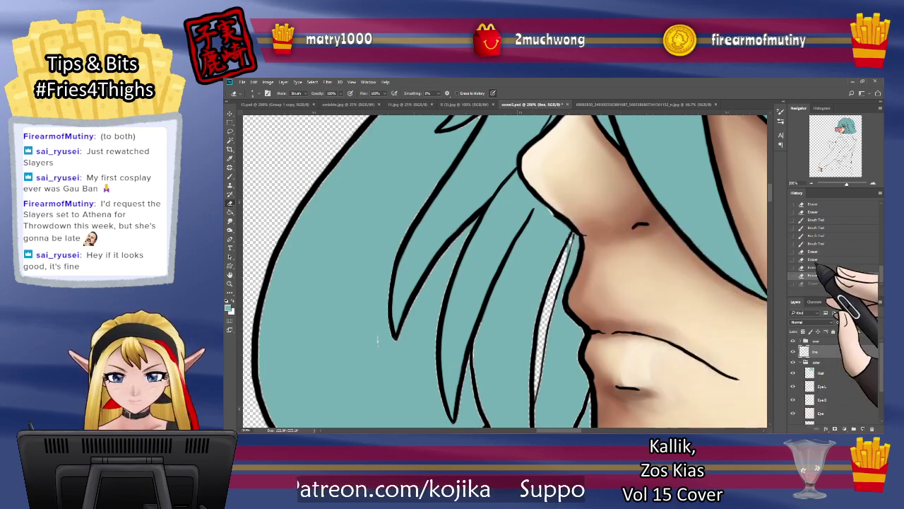
{"action": "left_click", "coordinate": [816, 267]}
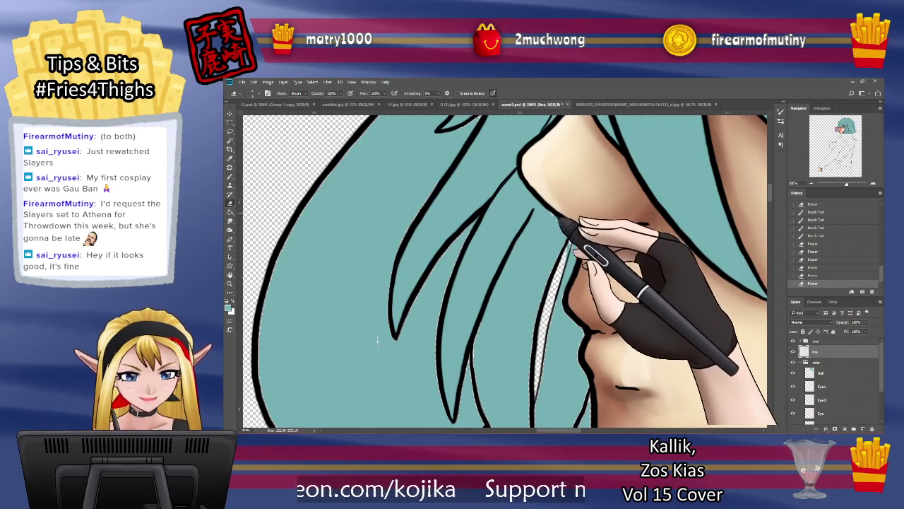
{"action": "left_click_drag", "start_coordinate": [567, 225], "coordinate": [573, 230]}
{"action": "left_click_drag", "start_coordinate": [571, 227], "coordinate": [581, 235]}
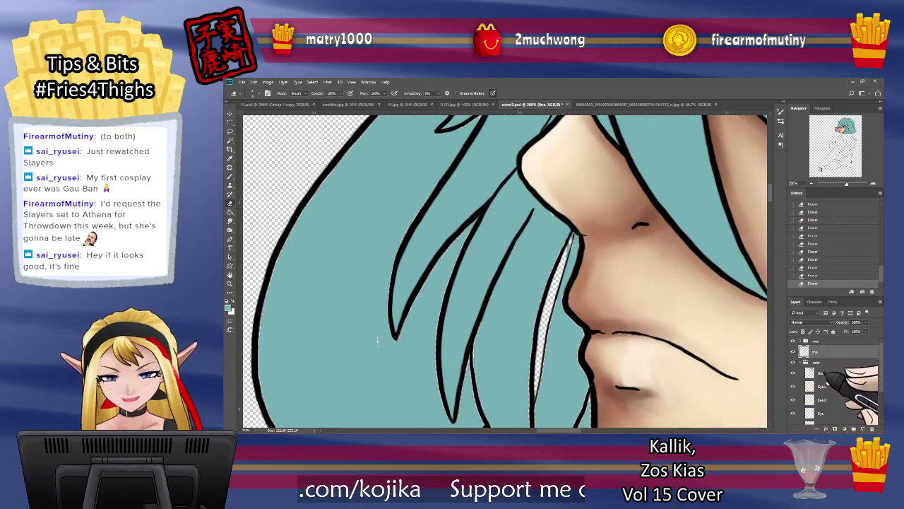
Step: Brush teal on the Hair layer into the transparent sliver between the strands by the mouth and along the hair edge at the chin
{"action": "left_click", "coordinate": [819, 373]}
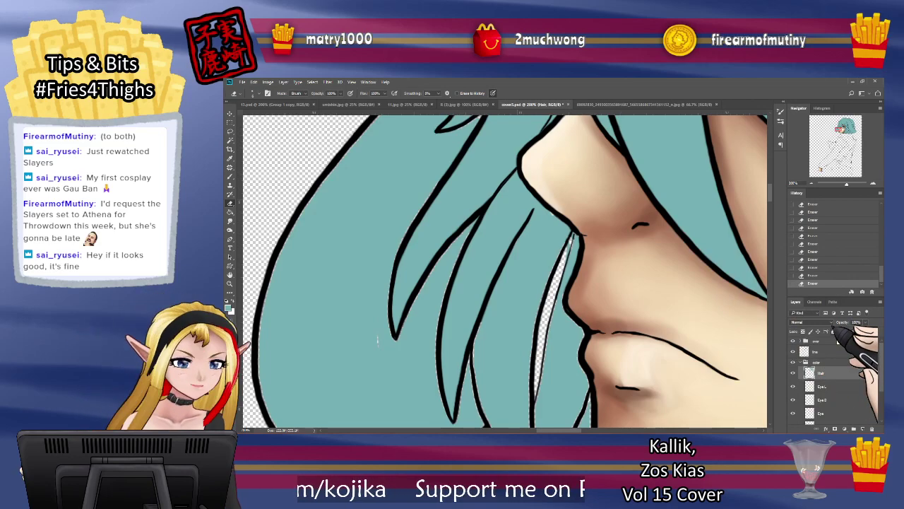
{"action": "key", "text": "b"}
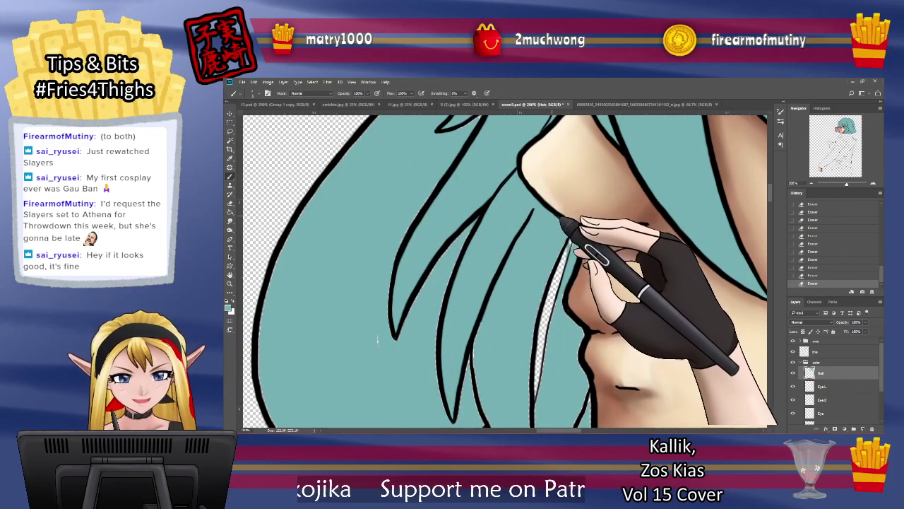
{"action": "left_click", "coordinate": [577, 238]}
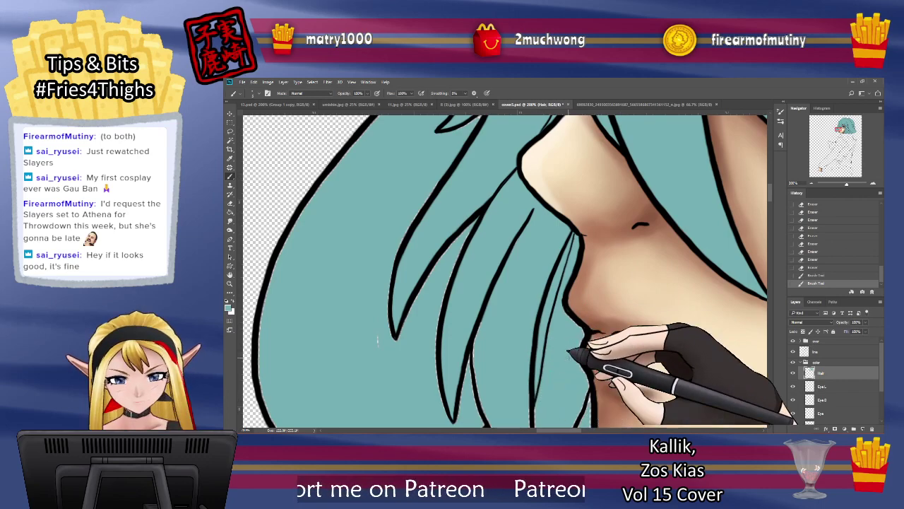
{"action": "scroll", "coordinate": [505, 272], "scroll_direction": "down", "scroll_amount": 3}
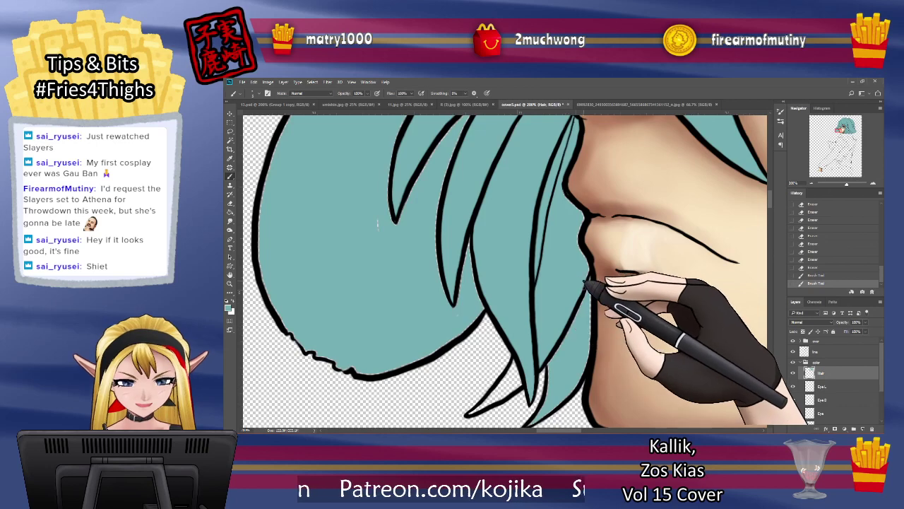
{"action": "left_click_drag", "start_coordinate": [585, 282], "coordinate": [585, 262]}
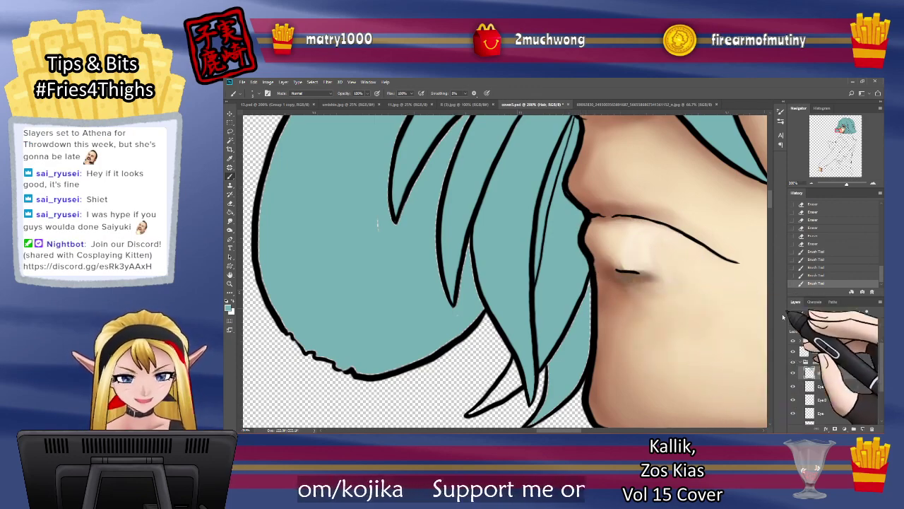
Step: Thin the outline of the lips and upper chin with the Eraser on the line layer
{"action": "left_click", "coordinate": [819, 351]}
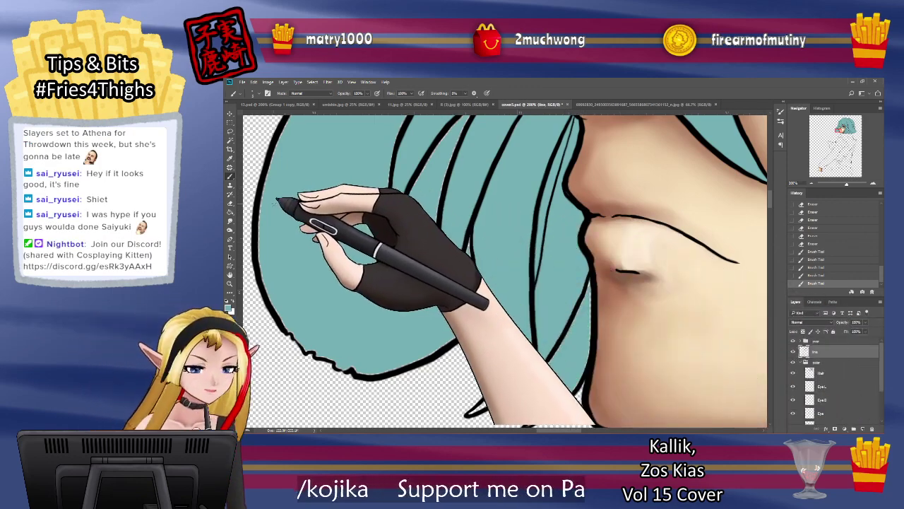
{"action": "key", "text": "e"}
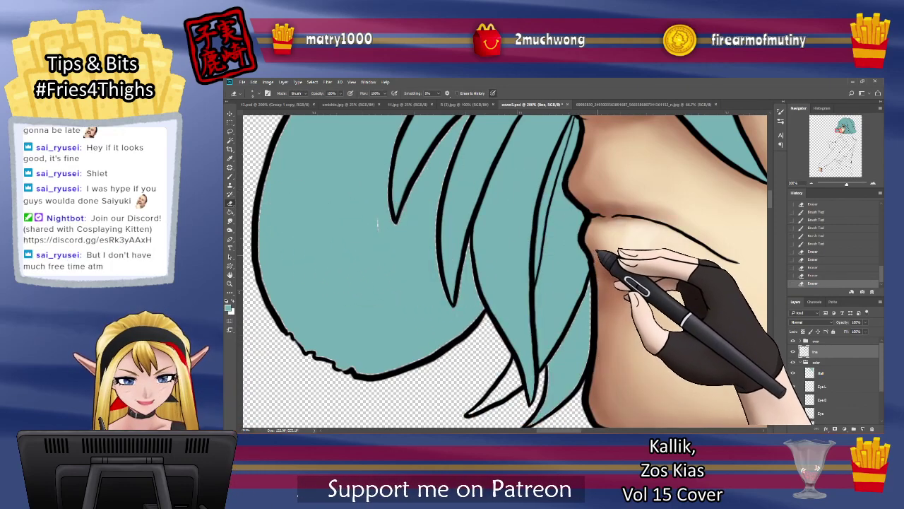
{"action": "left_click_drag", "start_coordinate": [573, 170], "coordinate": [561, 187]}
{"action": "left_click_drag", "start_coordinate": [561, 186], "coordinate": [569, 200]}
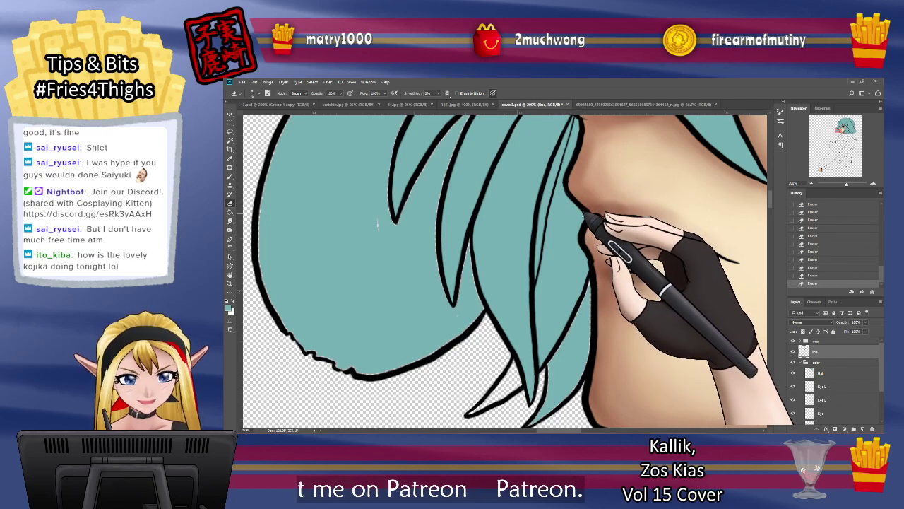
{"action": "left_click", "coordinate": [831, 372]}
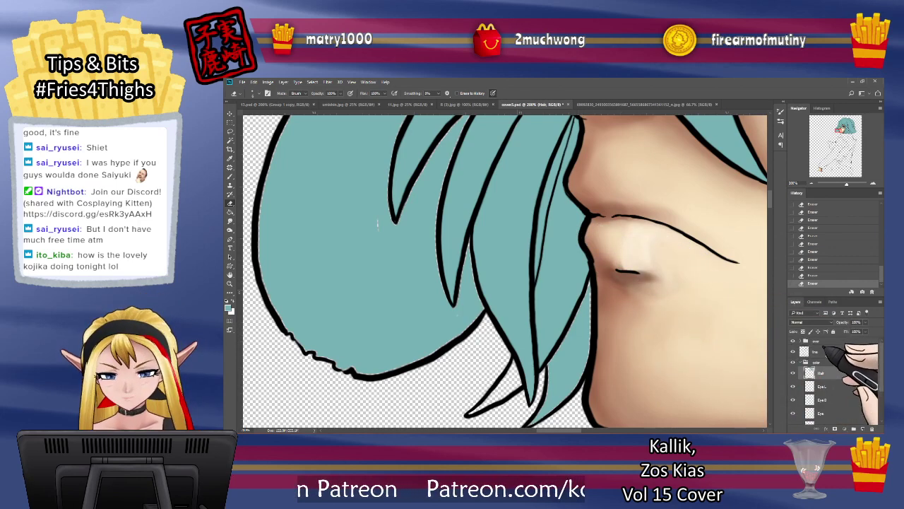
{"action": "left_click", "coordinate": [825, 351]}
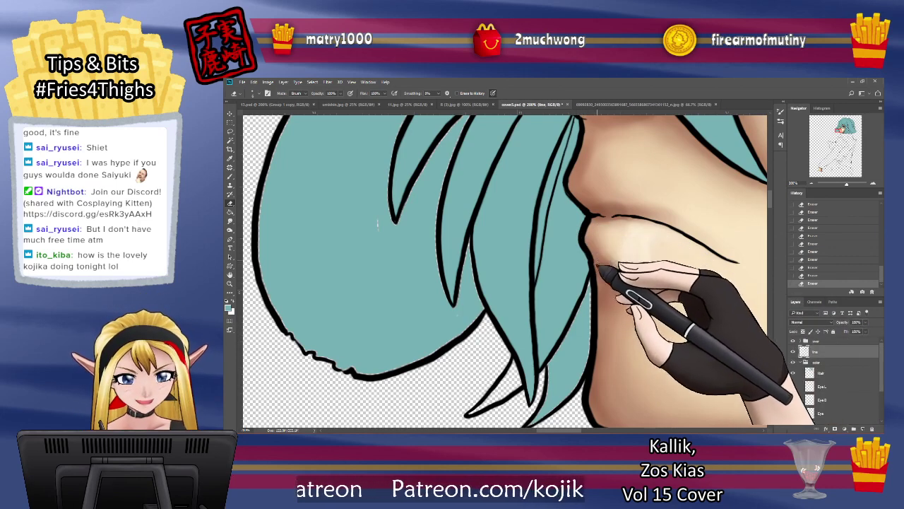
Step: Brush teal on the Hair layer into the empty lower lock tips and the pale gaps along the chin's hair edge
{"action": "left_click", "coordinate": [821, 372]}
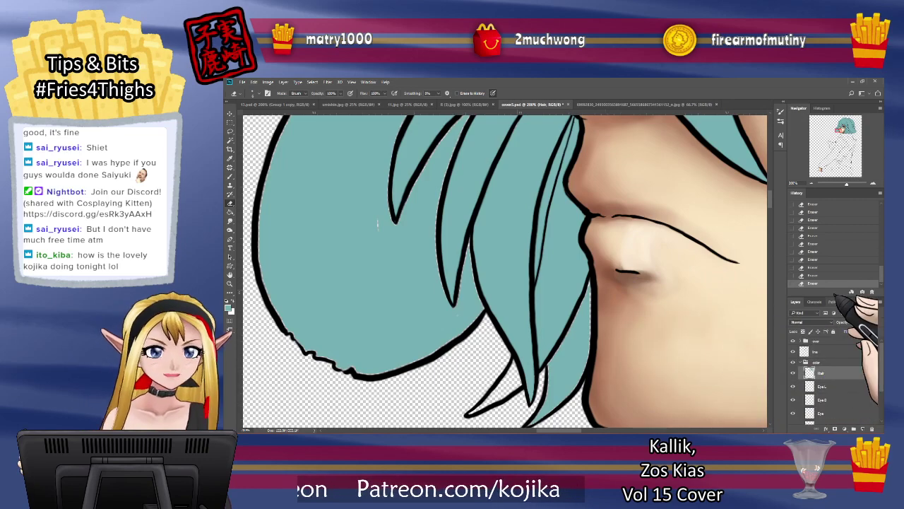
{"action": "key", "text": "b"}
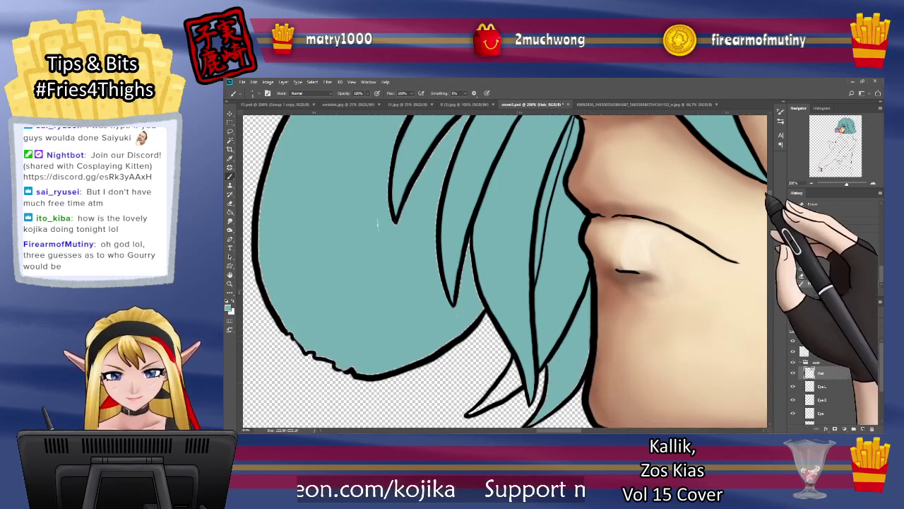
{"action": "scroll", "coordinate": [565, 335], "scroll_direction": "down", "scroll_amount": 3}
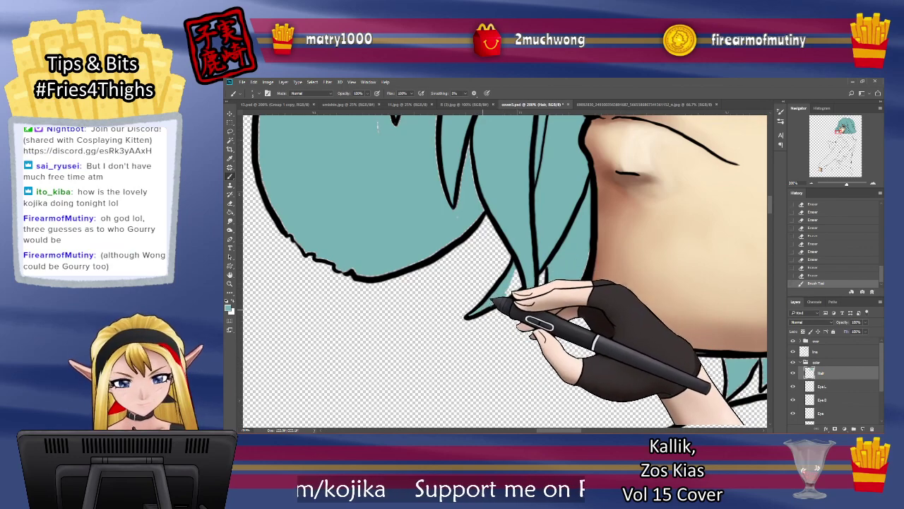
{"action": "mouse_move", "coordinate": [508, 289]}
{"action": "left_mouse_down"}
{"action": "mouse_move", "coordinate": [516, 269]}
{"action": "mouse_move", "coordinate": [522, 278]}
{"action": "left_mouse_up"}
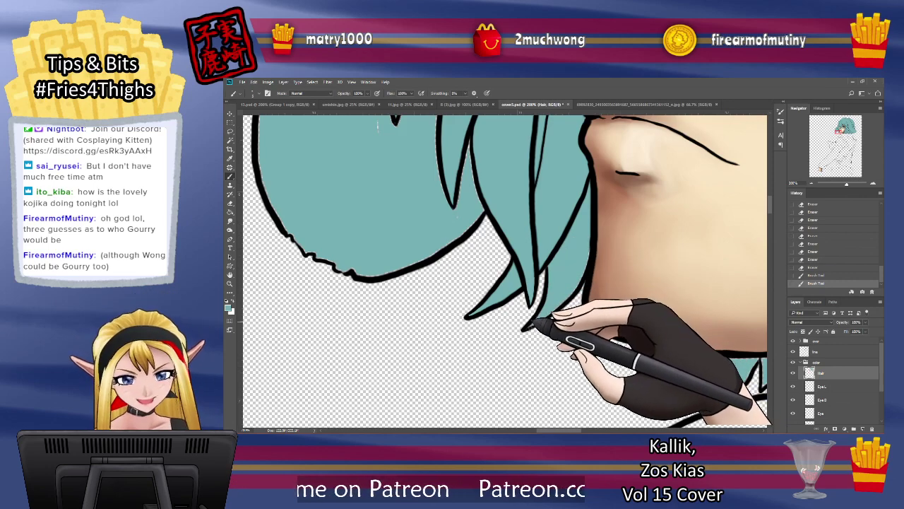
{"action": "left_click_drag", "start_coordinate": [587, 260], "coordinate": [590, 222]}
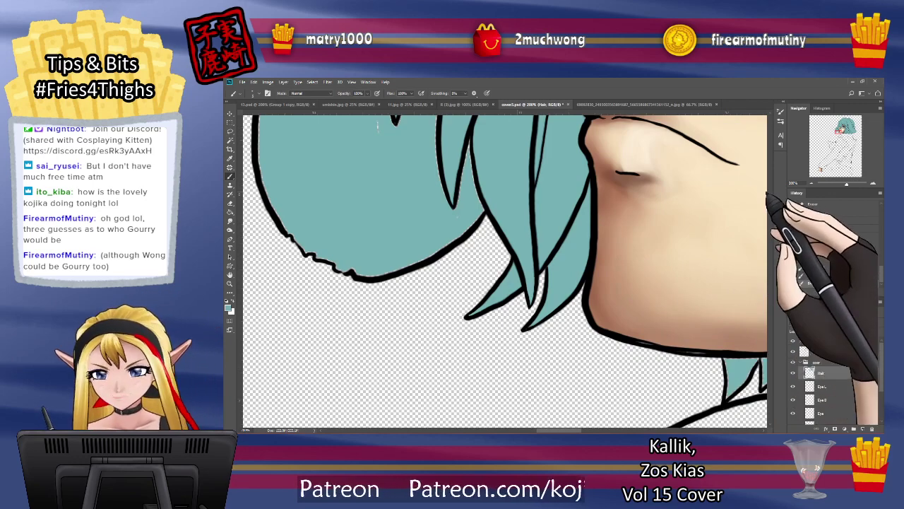
Step: Brush teal on the Hair layer into the transparent gaps in the small hair tips below the chin
{"action": "scroll", "coordinate": [505, 272], "scroll_direction": "down", "scroll_amount": 5}
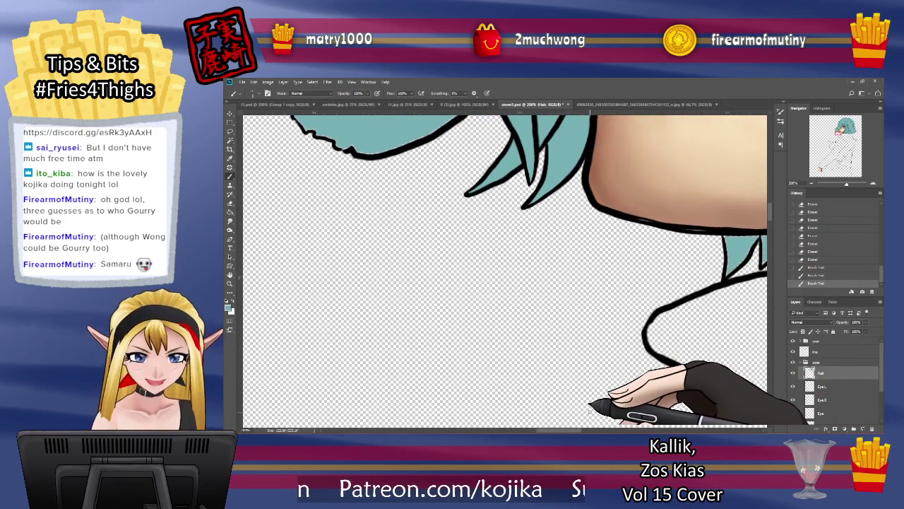
{"action": "scroll", "coordinate": [590, 408], "scroll_direction": "right", "scroll_amount": 5}
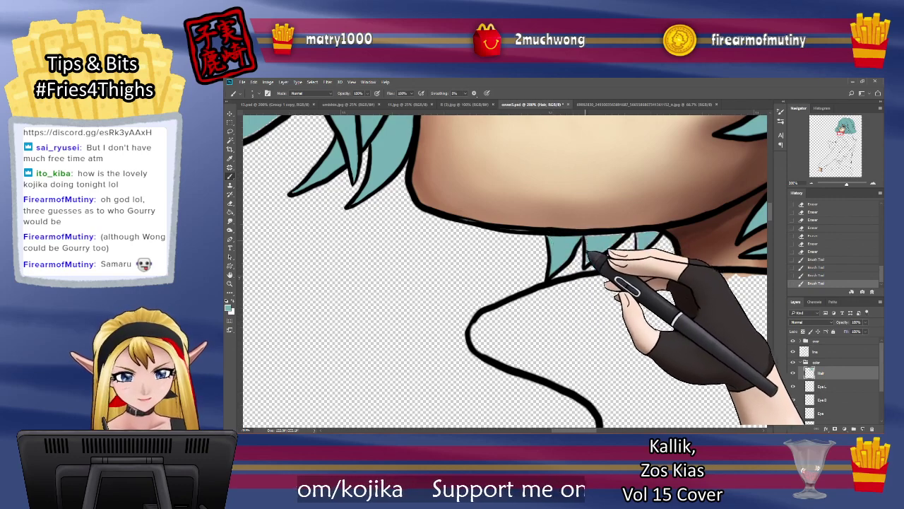
{"action": "left_click_drag", "start_coordinate": [588, 252], "coordinate": [585, 238]}
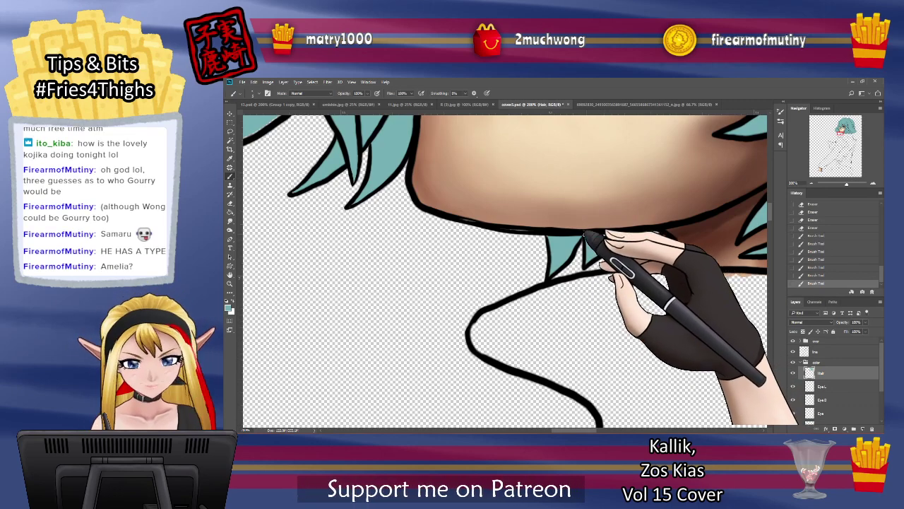
{"action": "mouse_move", "coordinate": [604, 246]}
{"action": "left_mouse_down"}
{"action": "mouse_move", "coordinate": [657, 232]}
{"action": "mouse_move", "coordinate": [642, 236]}
{"action": "left_mouse_up"}
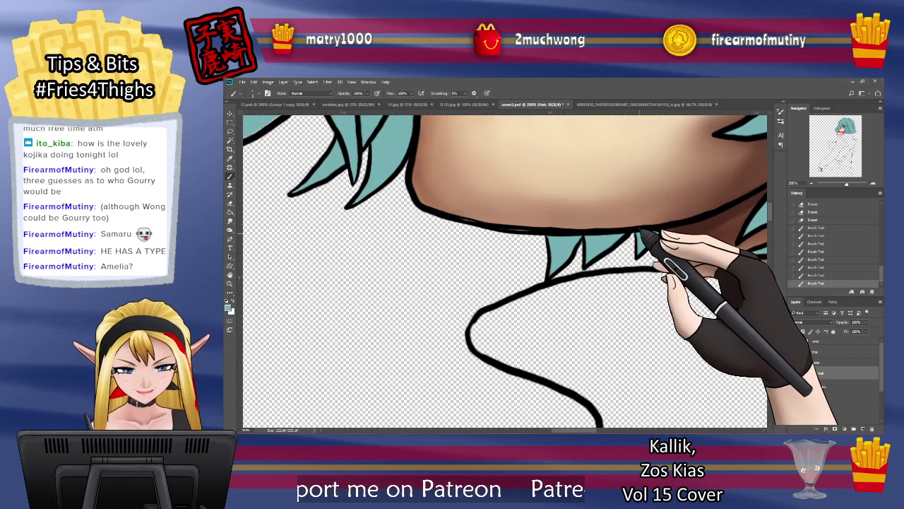
Step: Even out the jaw outline on the line layer with black Brush strokes and Eraser trimming, and save the document
{"action": "left_click", "coordinate": [816, 350]}
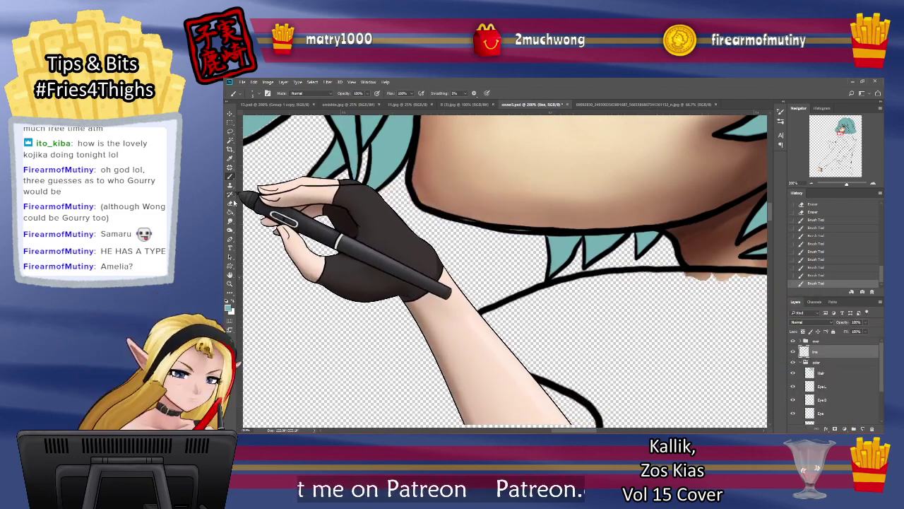
{"action": "mouse_move", "coordinate": [425, 207]}
{"action": "left_mouse_down"}
{"action": "mouse_move", "coordinate": [471, 221]}
{"action": "mouse_move", "coordinate": [460, 217]}
{"action": "mouse_move", "coordinate": [523, 229]}
{"action": "mouse_move", "coordinate": [570, 226]}
{"action": "left_mouse_up"}
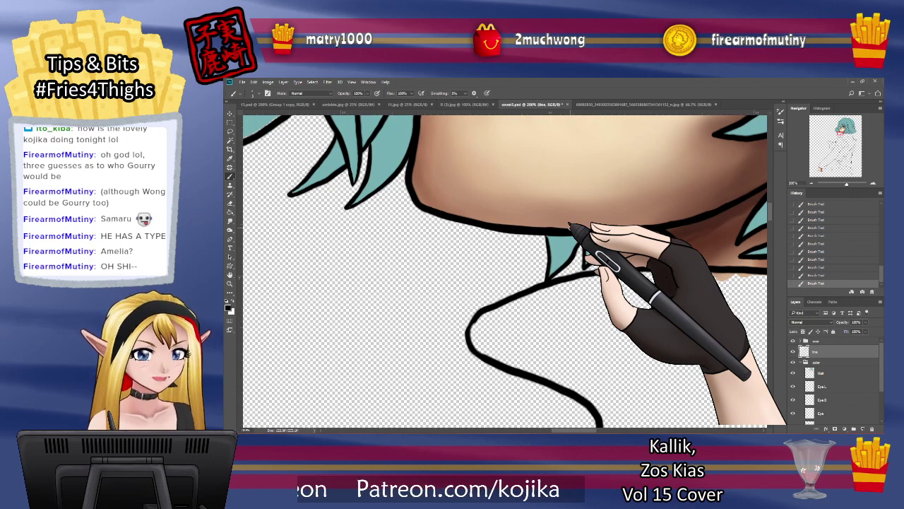
{"action": "left_click", "coordinate": [231, 203]}
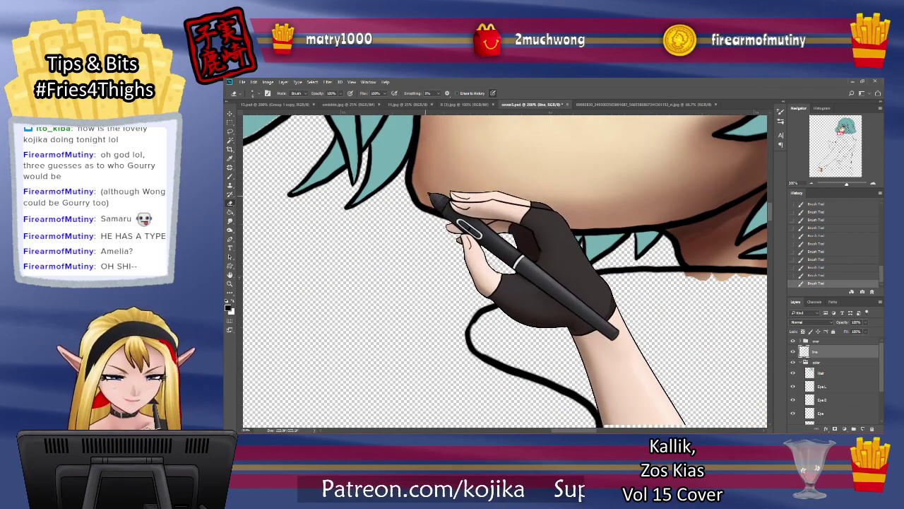
{"action": "left_click_drag", "start_coordinate": [428, 192], "coordinate": [439, 198]}
{"action": "mouse_move", "coordinate": [439, 197]}
{"action": "left_mouse_down"}
{"action": "mouse_move", "coordinate": [520, 225]}
{"action": "mouse_move", "coordinate": [529, 222]}
{"action": "mouse_move", "coordinate": [496, 216]}
{"action": "mouse_move", "coordinate": [529, 208]}
{"action": "mouse_move", "coordinate": [545, 217]}
{"action": "mouse_move", "coordinate": [513, 222]}
{"action": "mouse_move", "coordinate": [593, 221]}
{"action": "left_mouse_up"}
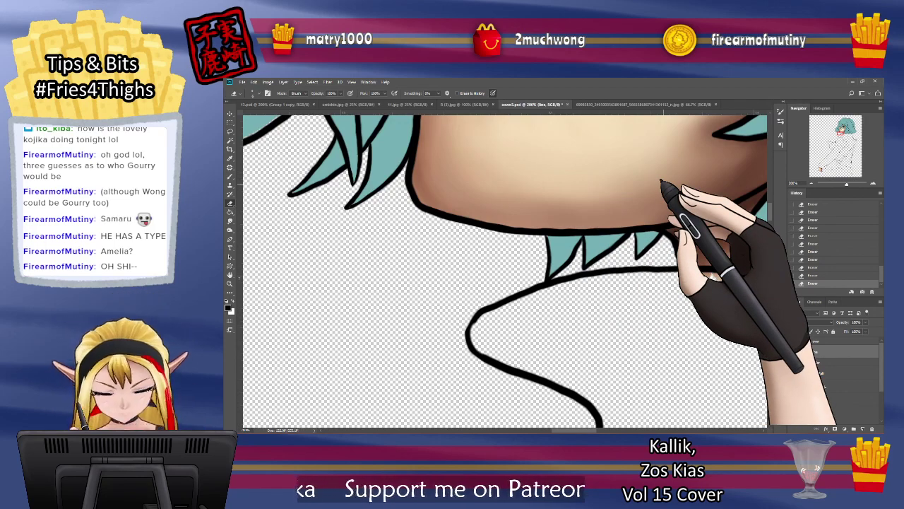
{"action": "key", "text": "ctrl+minus"}
{"action": "key", "text": "ctrl+minus"}
{"action": "key", "text": "ctrl+minus"}
{"action": "key", "text": "ctrl+minus"}
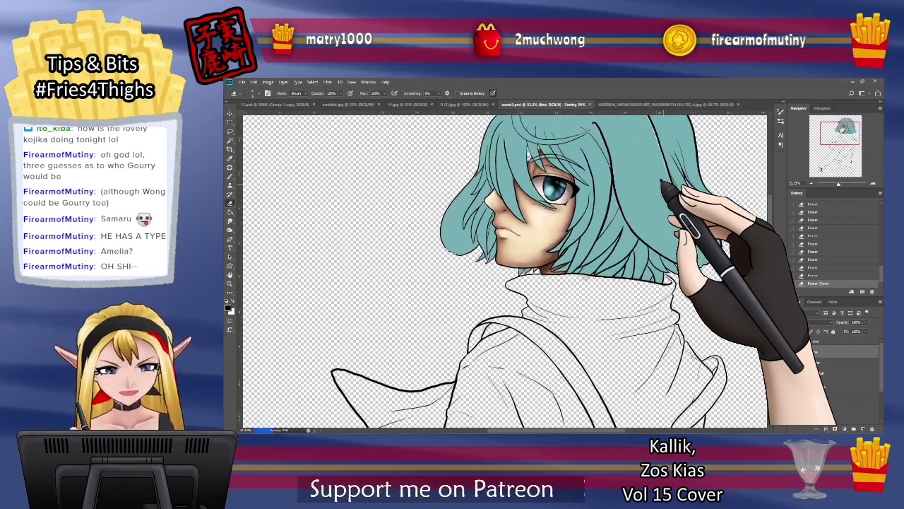
Step: Set the Brush size to 100 and make the Hair layer active, discarding the stray black stroke on the line layer
{"action": "scroll", "coordinate": [592, 276], "scroll_direction": "up", "scroll_amount": 4}
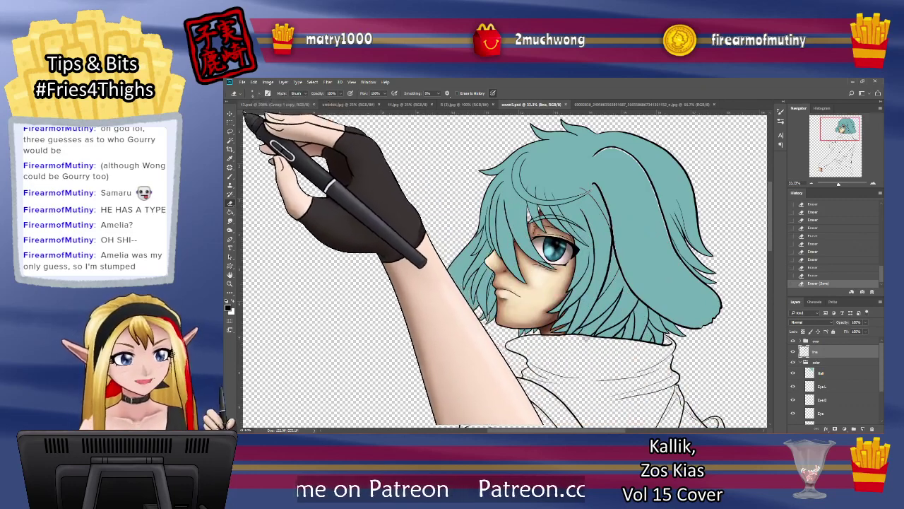
{"action": "left_click", "coordinate": [230, 177]}
{"action": "left_click", "coordinate": [258, 94]}
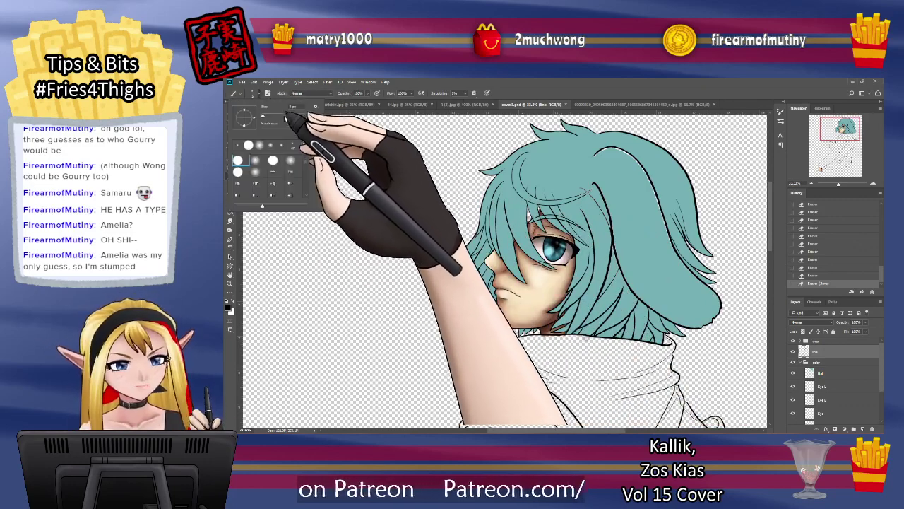
{"action": "double_click", "coordinate": [293, 107]}
{"action": "type", "text": "100"}
{"action": "left_click_drag", "start_coordinate": [578, 184], "coordinate": [597, 183]}
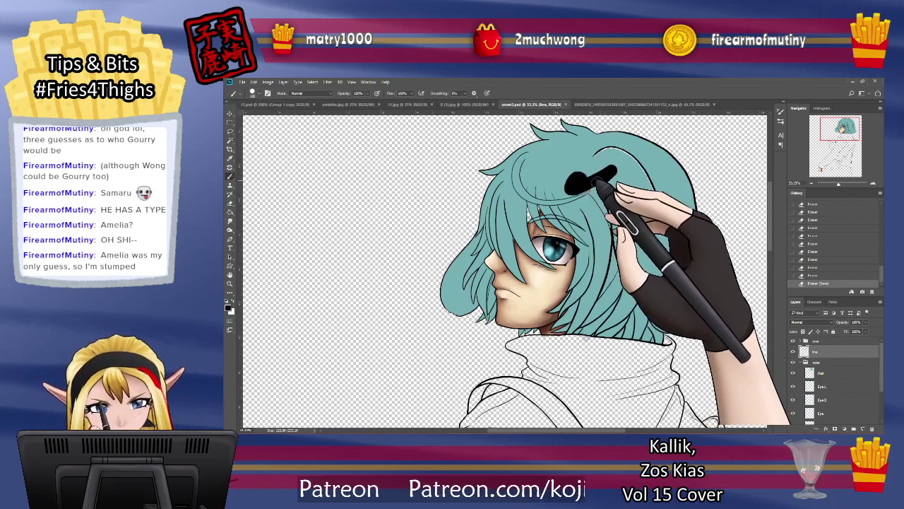
{"action": "left_click", "coordinate": [821, 372]}
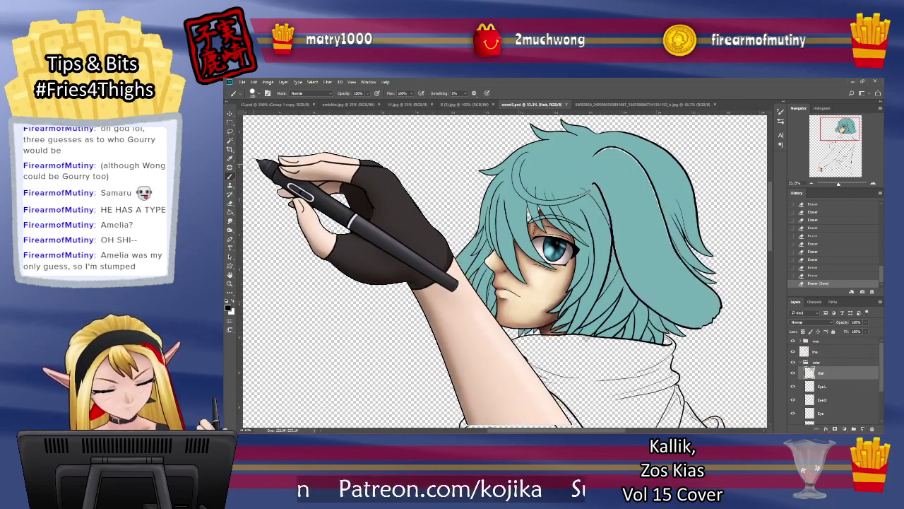
Step: Check the hair colour with the line layer hidden and shown, and sample the hair's teal as the Brush colour
{"action": "left_click", "coordinate": [792, 351]}
{"action": "left_click", "coordinate": [793, 351]}
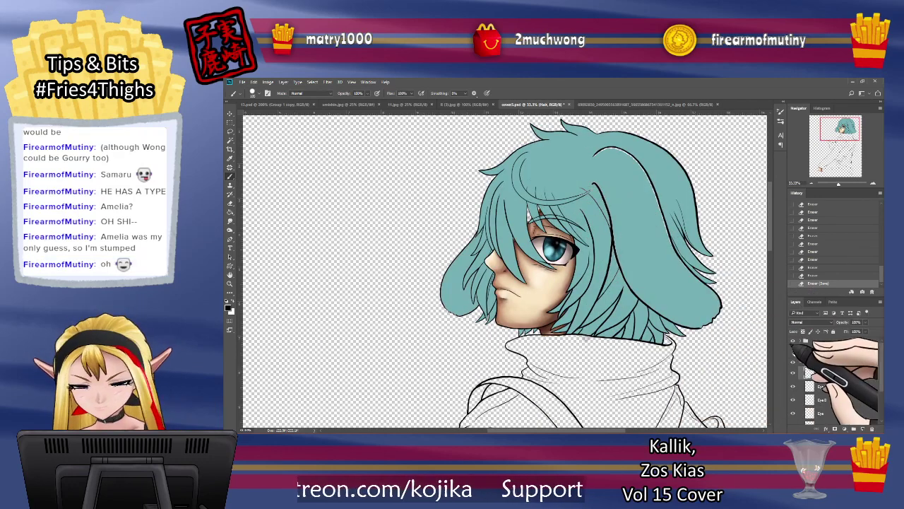
{"action": "left_click", "coordinate": [792, 351]}
{"action": "left_click", "coordinate": [792, 351]}
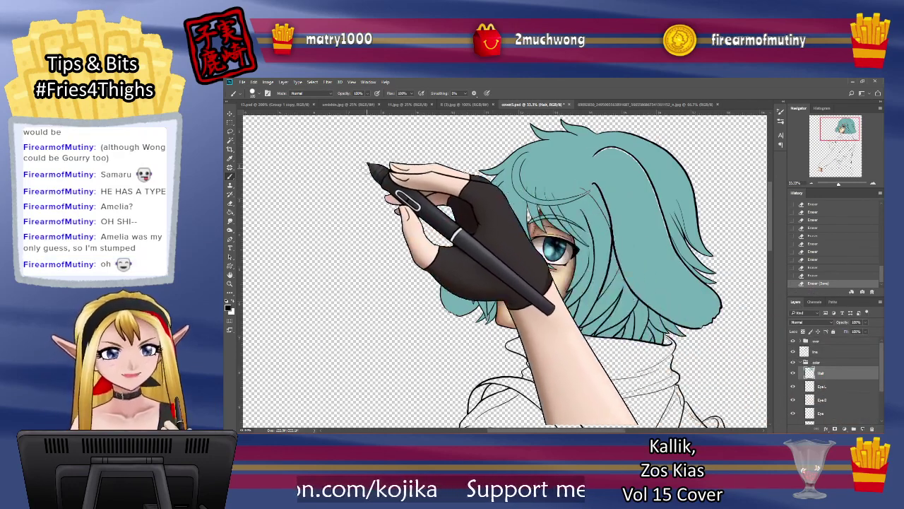
{"action": "left_click", "coordinate": [231, 158]}
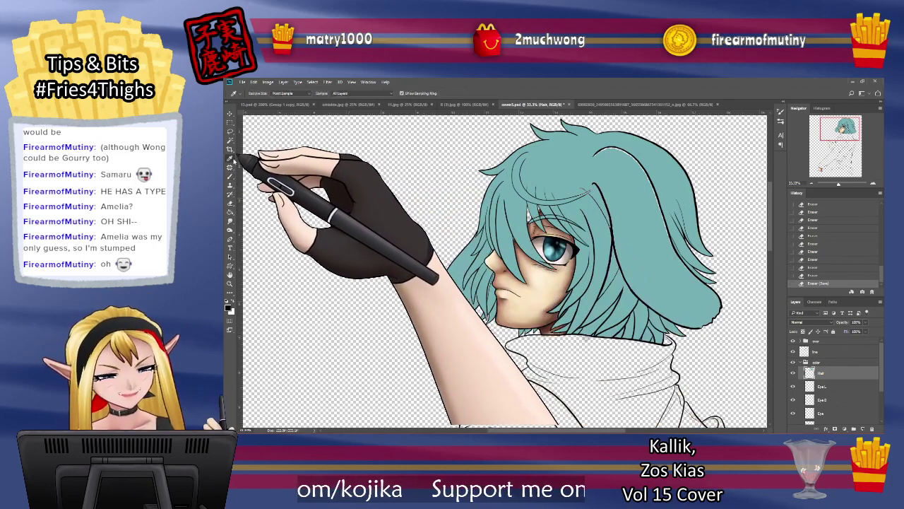
{"action": "left_click", "coordinate": [544, 164]}
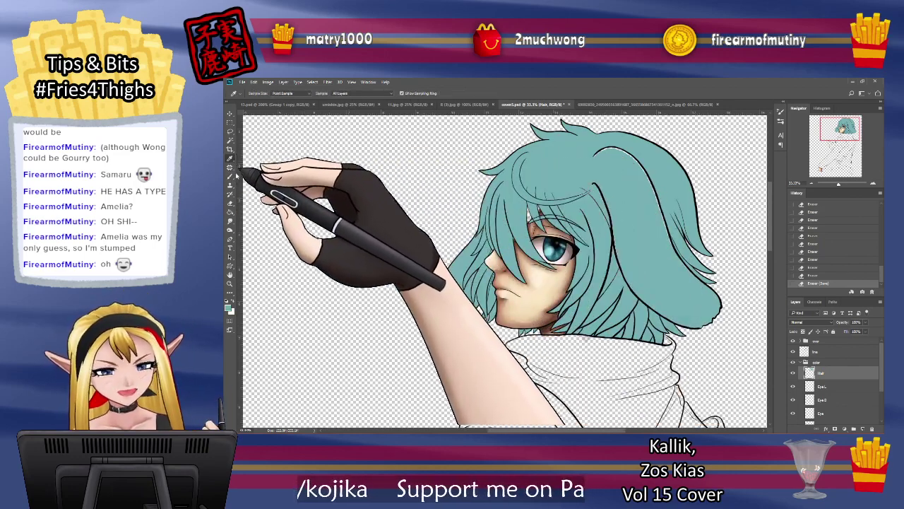
{"action": "left_click", "coordinate": [230, 175]}
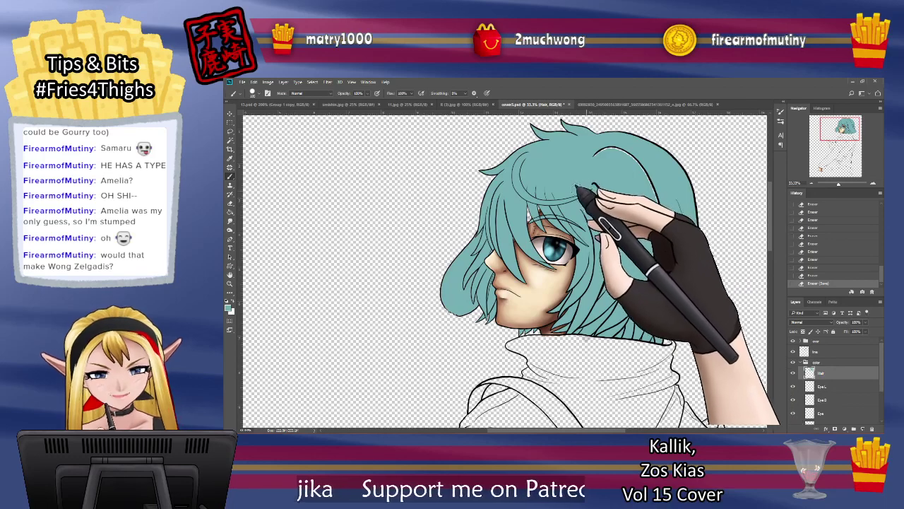
Step: Brush teal along the front edge line of the long ear and test the fill with a Magic Wand selection
{"action": "mouse_move", "coordinate": [597, 185]}
{"action": "left_mouse_down"}
{"action": "mouse_move", "coordinate": [615, 276]}
{"action": "mouse_move", "coordinate": [616, 266]}
{"action": "left_mouse_up"}
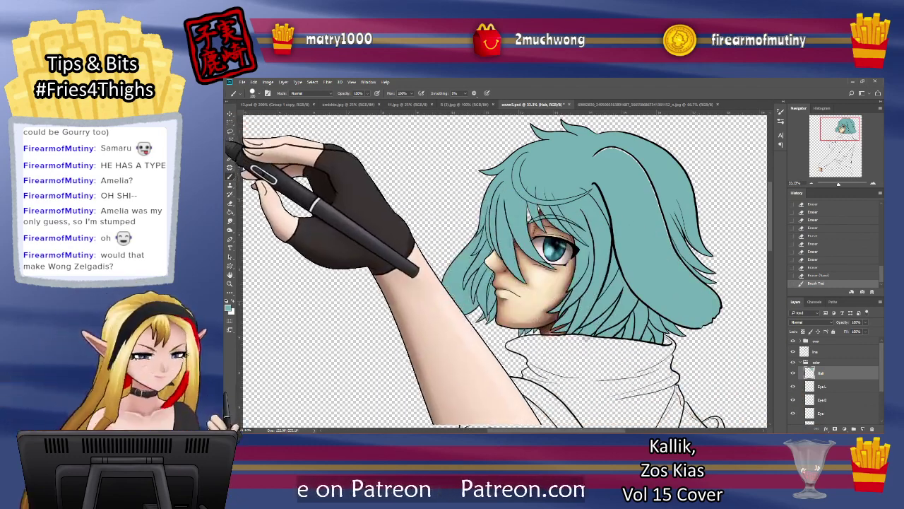
{"action": "left_click", "coordinate": [231, 141]}
{"action": "left_click", "coordinate": [622, 176]}
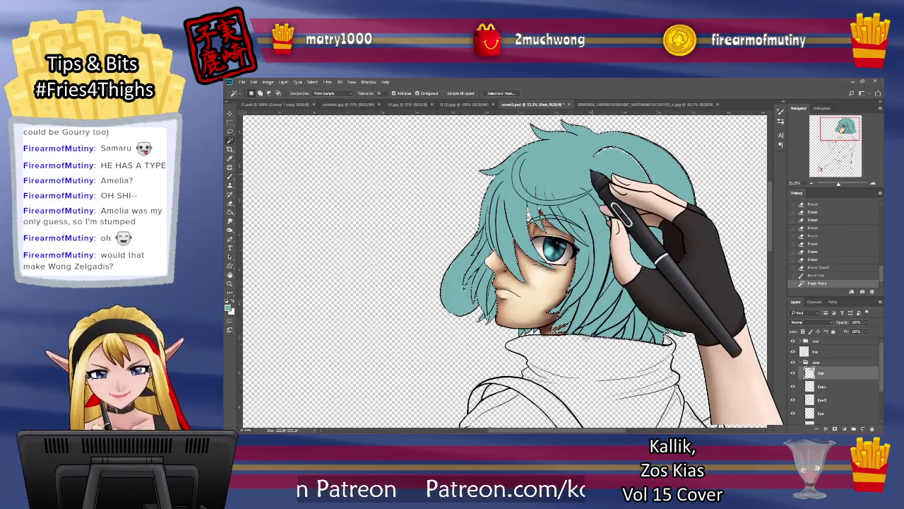
{"action": "key", "text": "ctrl+d"}
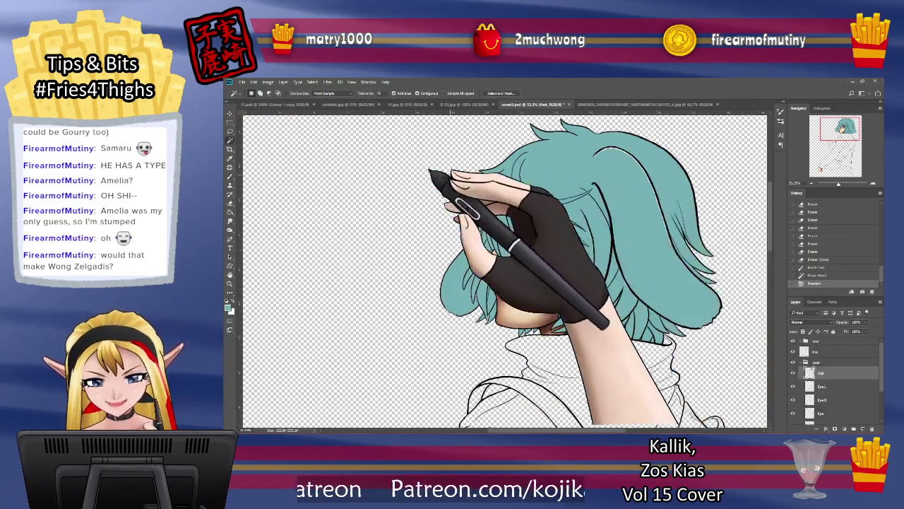
Step: Paint teal over the pale gap under the long ear's upper curved line and recheck the fill with the Magic Wand
{"action": "left_click", "coordinate": [230, 175]}
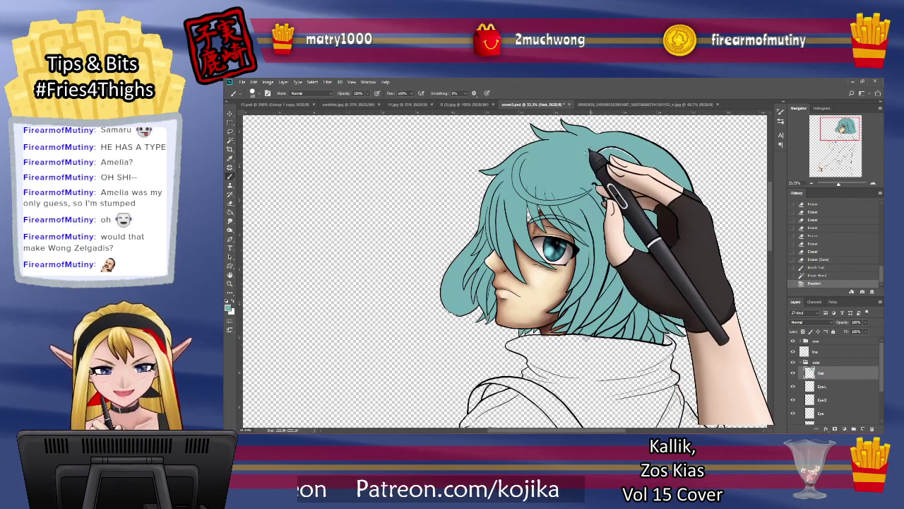
{"action": "left_click_drag", "start_coordinate": [655, 189], "coordinate": [676, 259]}
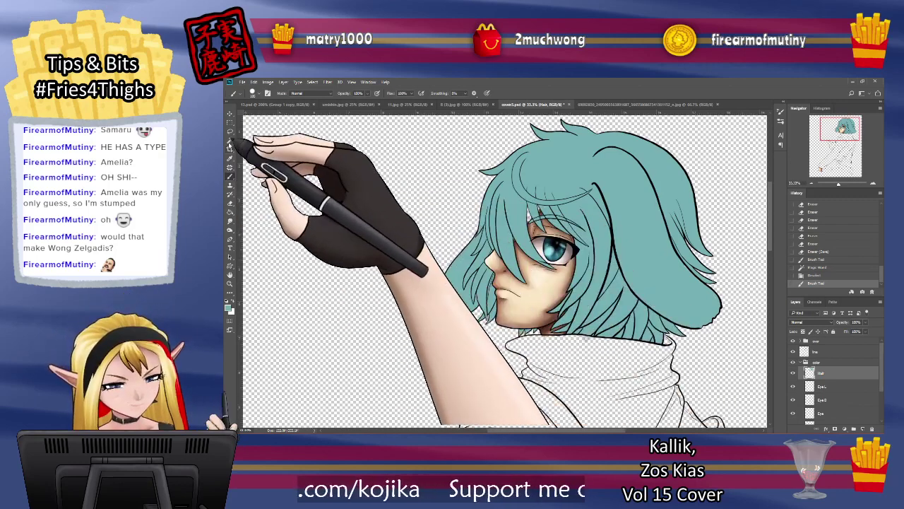
{"action": "left_click", "coordinate": [230, 140]}
{"action": "left_click", "coordinate": [604, 173]}
{"action": "key", "text": "ctrl+d"}
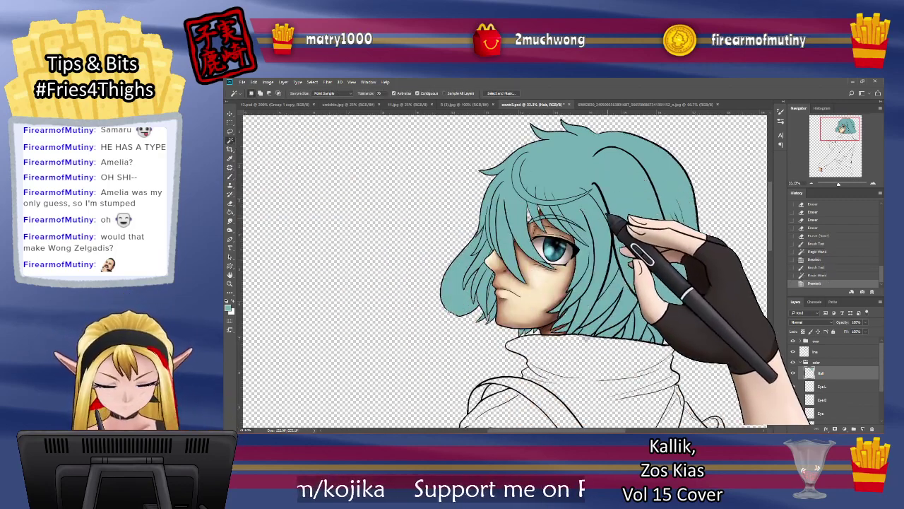
Step: Cover the remaining gaps across the long ear and adjoining locks with teal, checking the result with a Magic Wand selection
{"action": "left_click", "coordinate": [230, 176]}
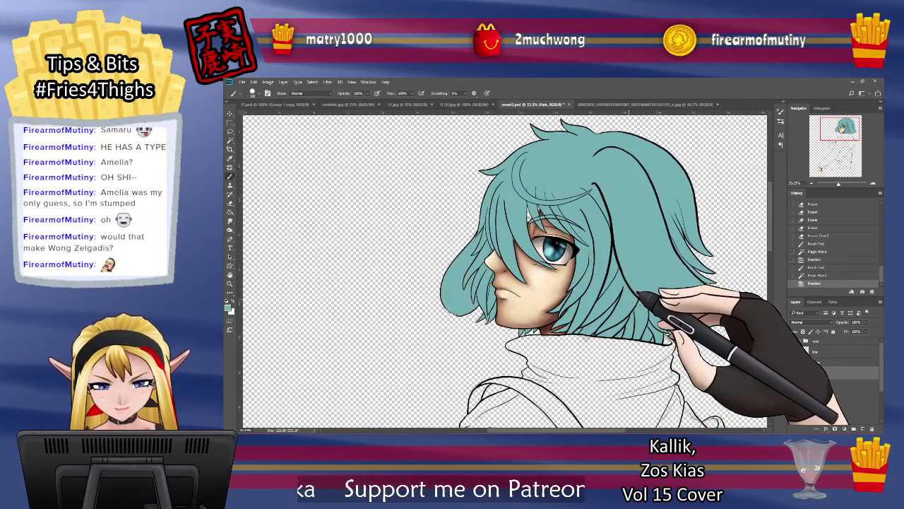
{"action": "mouse_move", "coordinate": [597, 264]}
{"action": "left_mouse_down"}
{"action": "mouse_move", "coordinate": [607, 227]}
{"action": "mouse_move", "coordinate": [672, 249]}
{"action": "left_mouse_up"}
{"action": "left_click", "coordinate": [229, 140]}
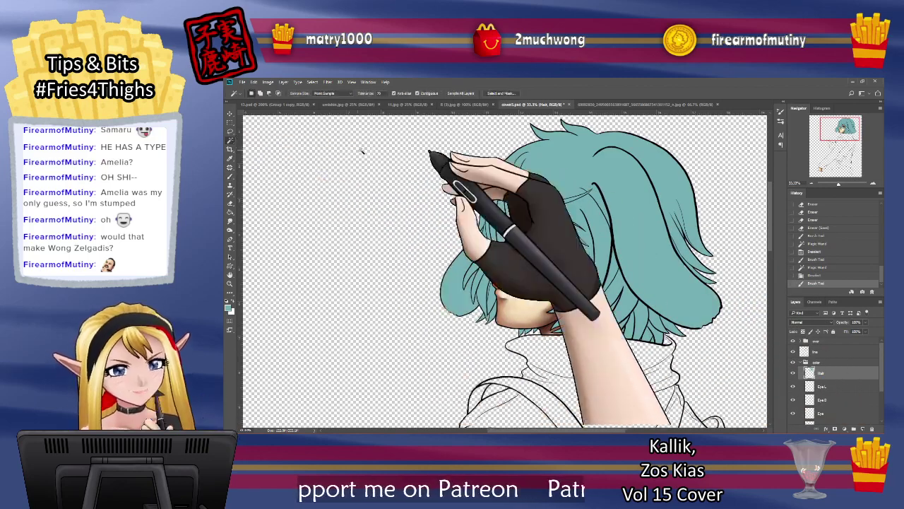
{"action": "left_click", "coordinate": [678, 185]}
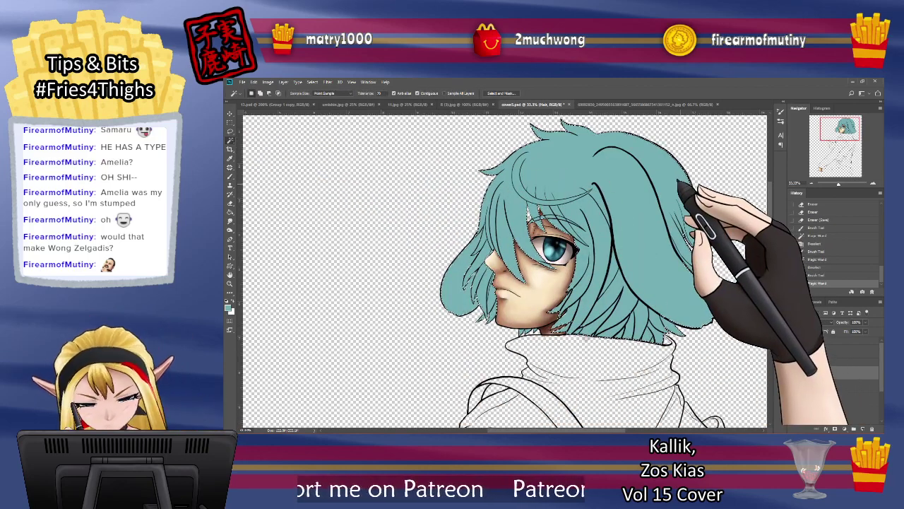
{"action": "key", "text": "ctrl+d"}
Step: Brush teal into the lower locks under the long ear and check the coverage with the Magic Wand
{"action": "left_click", "coordinate": [229, 177]}
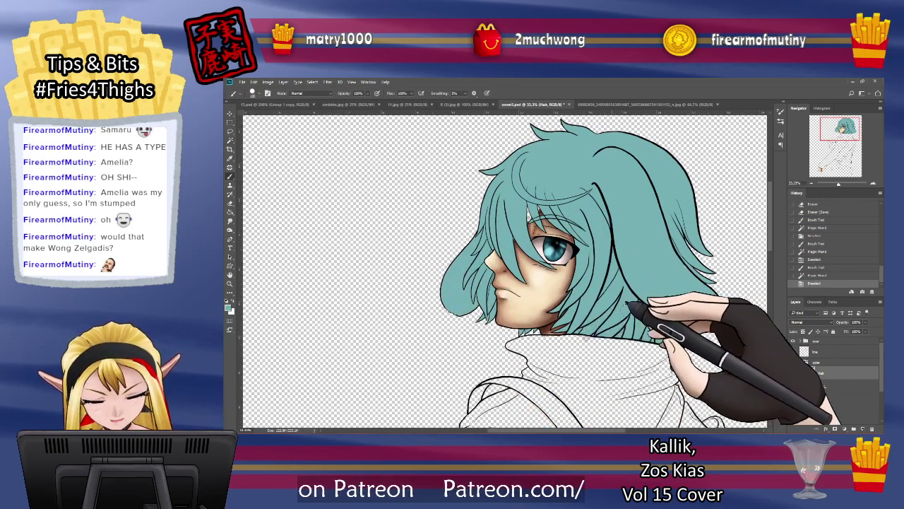
{"action": "mouse_move", "coordinate": [628, 304]}
{"action": "left_mouse_down"}
{"action": "mouse_move", "coordinate": [628, 318]}
{"action": "mouse_move", "coordinate": [663, 318]}
{"action": "left_mouse_up"}
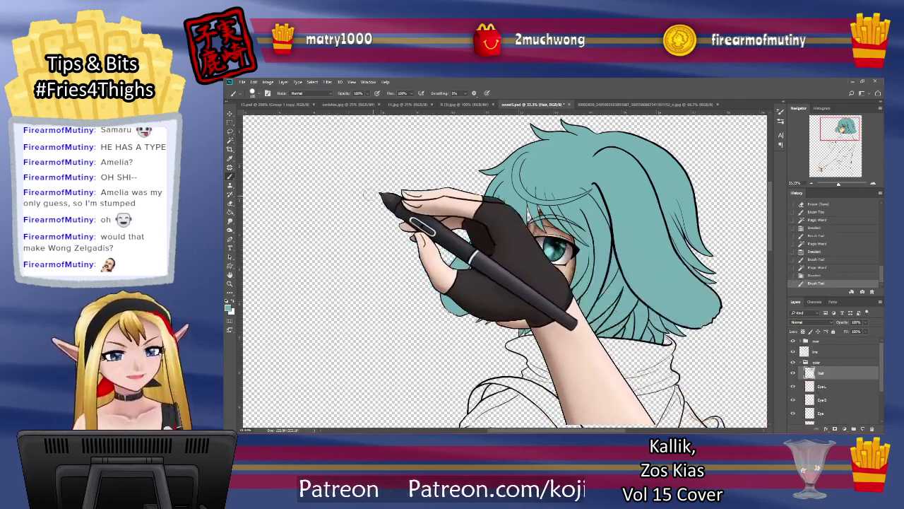
{"action": "left_click", "coordinate": [230, 141]}
{"action": "left_click", "coordinate": [549, 176]}
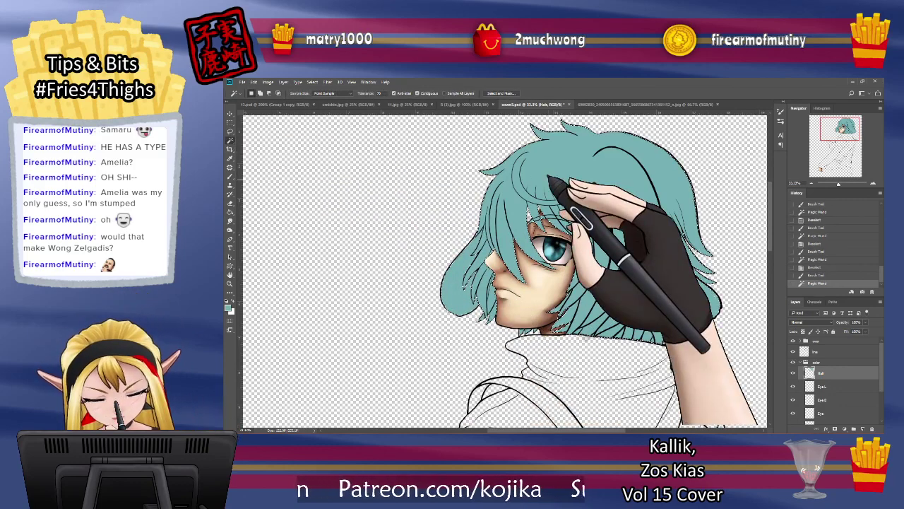
{"action": "key", "text": "ctrl+d"}
Step: Dab teal into the locks beside the cheek and test the hair area again with the Magic Wand
{"action": "key", "text": "b"}
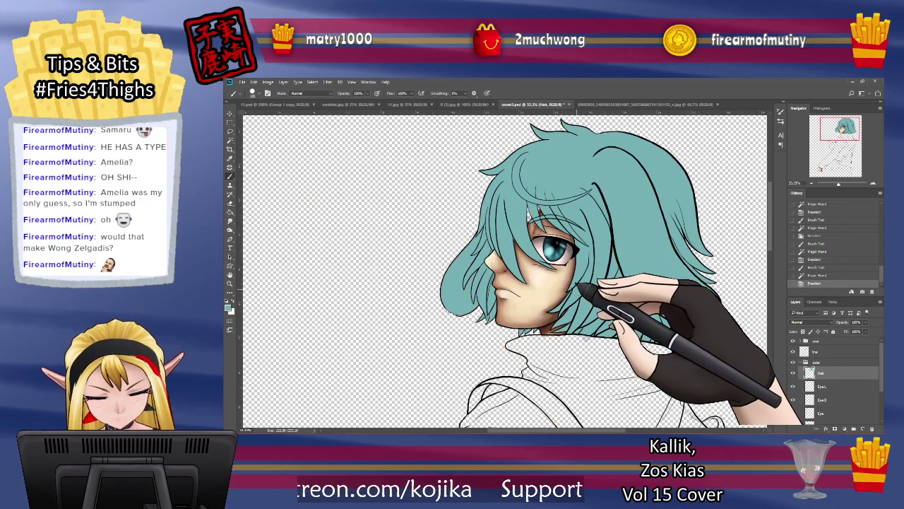
{"action": "left_click", "coordinate": [578, 286]}
{"action": "left_click", "coordinate": [230, 141]}
{"action": "left_click", "coordinate": [594, 172]}
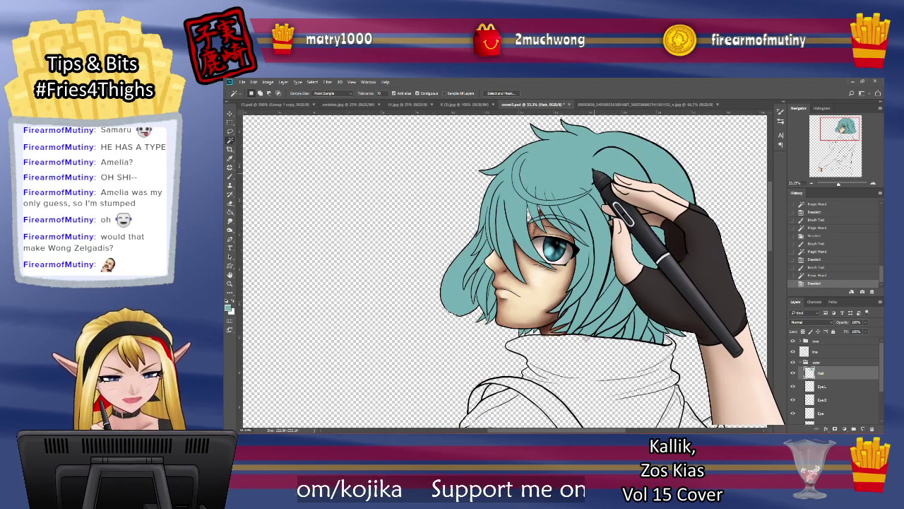
{"action": "key", "text": "ctrl+d"}
Step: Paint teal between the front strands and the small ear ahead of the face, and select the hair with the Magic Wand
{"action": "key", "text": "b"}
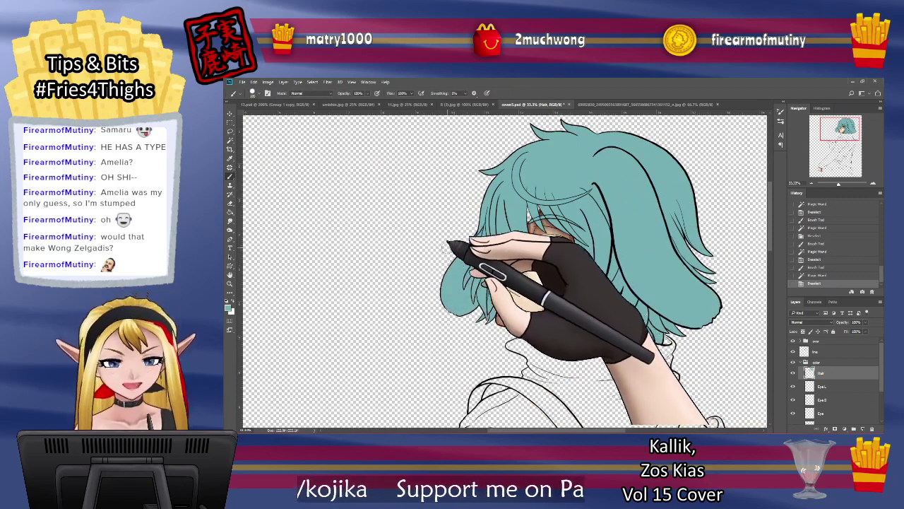
{"action": "mouse_move", "coordinate": [470, 264]}
{"action": "left_mouse_down"}
{"action": "mouse_move", "coordinate": [467, 293]}
{"action": "mouse_move", "coordinate": [485, 274]}
{"action": "left_mouse_up"}
{"action": "left_click", "coordinate": [231, 141]}
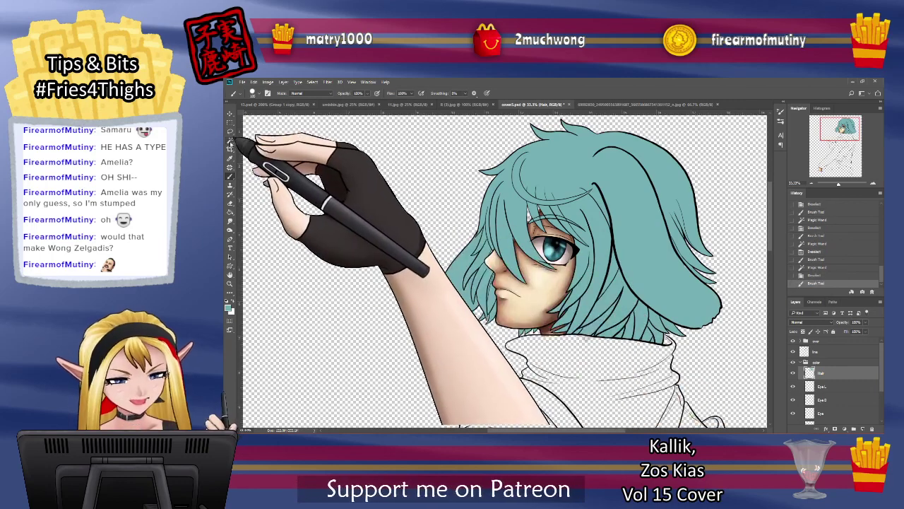
{"action": "left_click", "coordinate": [552, 166]}
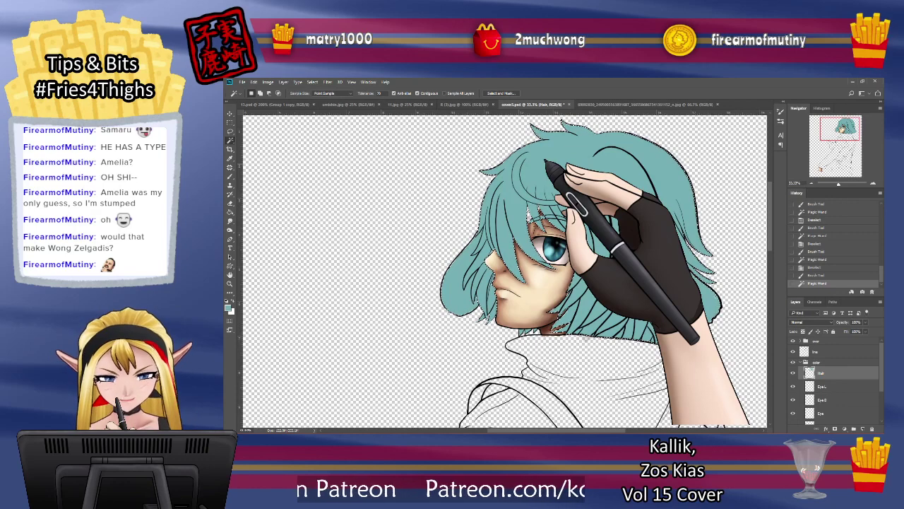
Step: Deselect, brush teal along the lower hair edge above the collar, and test the hair area with the Magic Wand
{"action": "key", "text": "ctrl+d"}
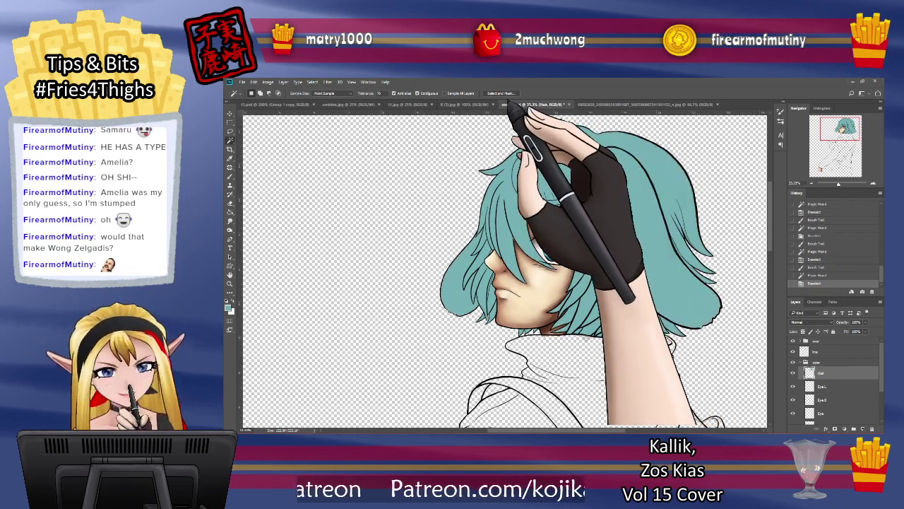
{"action": "left_click", "coordinate": [230, 176]}
{"action": "mouse_move", "coordinate": [589, 337]}
{"action": "left_mouse_down"}
{"action": "mouse_move", "coordinate": [595, 323]}
{"action": "mouse_move", "coordinate": [608, 329]}
{"action": "mouse_move", "coordinate": [583, 332]}
{"action": "mouse_move", "coordinate": [595, 310]}
{"action": "left_mouse_up"}
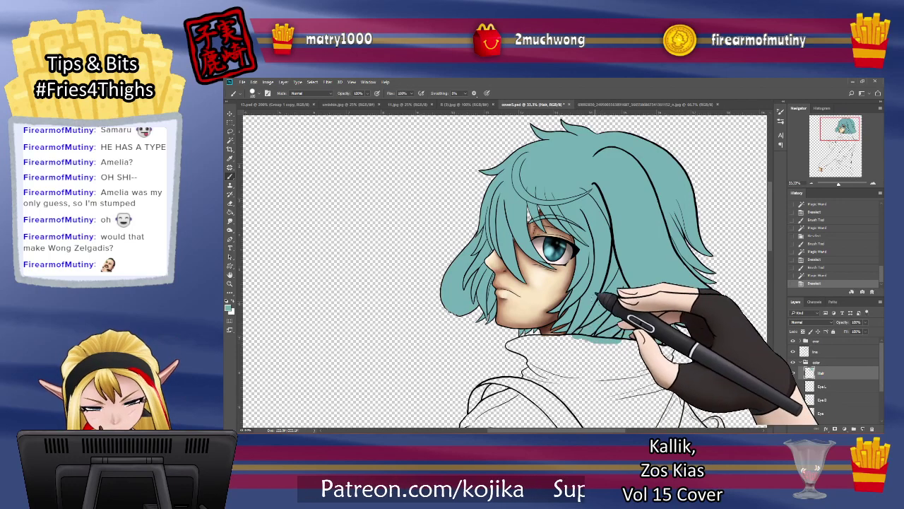
{"action": "left_click", "coordinate": [230, 140]}
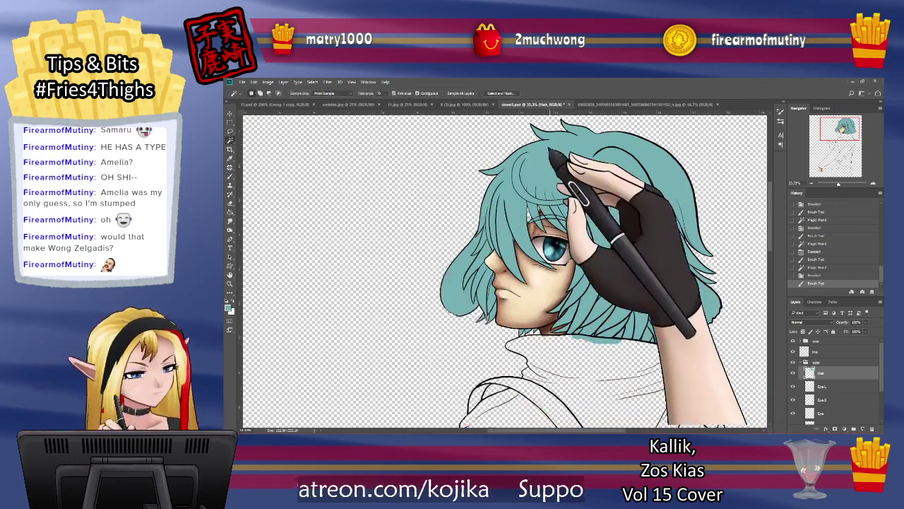
{"action": "left_click", "coordinate": [587, 164]}
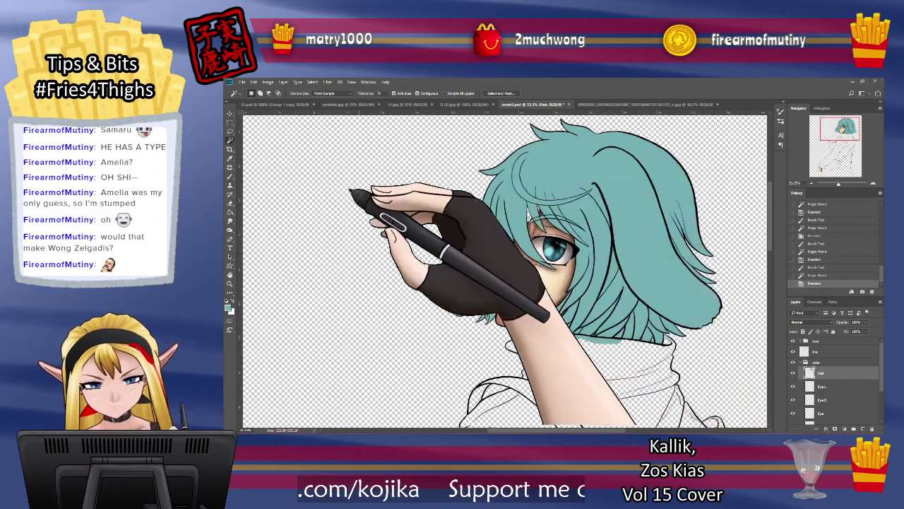
Step: Fill the gap between the long ear and the rear locks with teal, select the hair with the Magic Wand, and save
{"action": "left_click", "coordinate": [230, 176]}
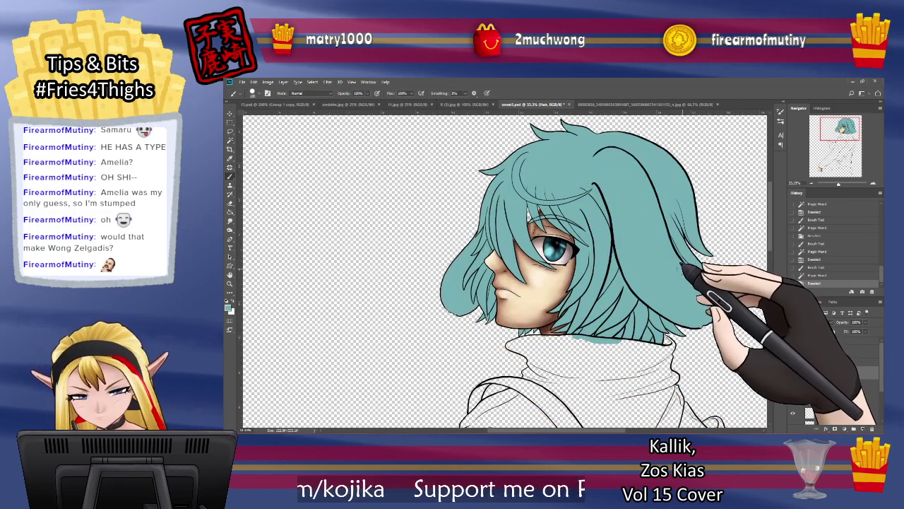
{"action": "left_click_drag", "start_coordinate": [693, 280], "coordinate": [700, 286]}
{"action": "left_click", "coordinate": [231, 140]}
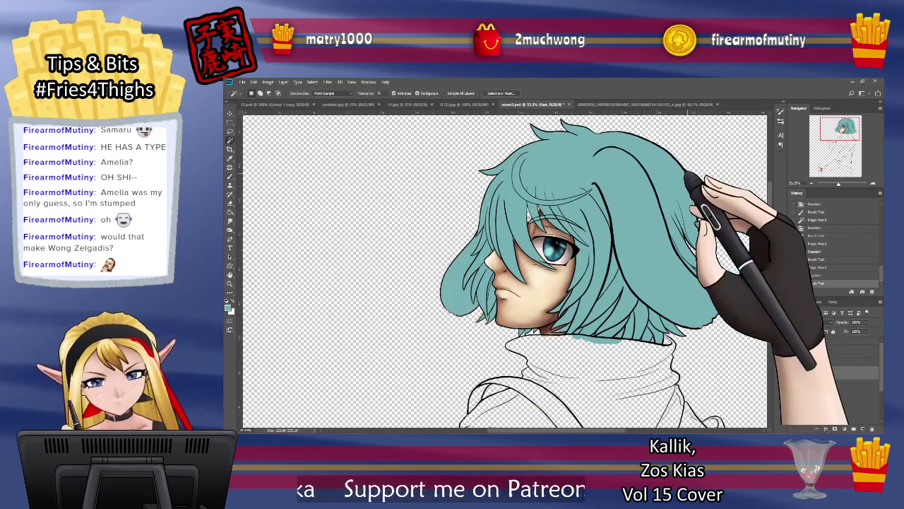
{"action": "left_click", "coordinate": [620, 186]}
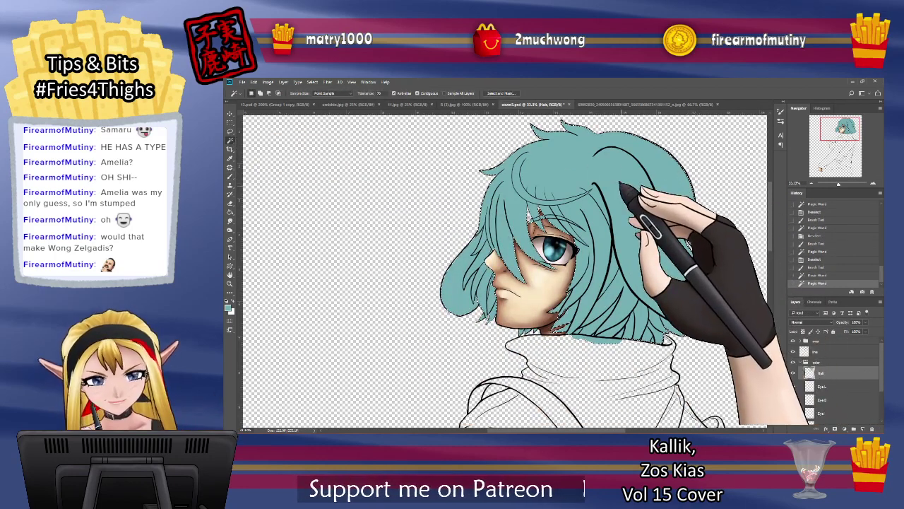
{"action": "key", "text": "ctrl+s"}
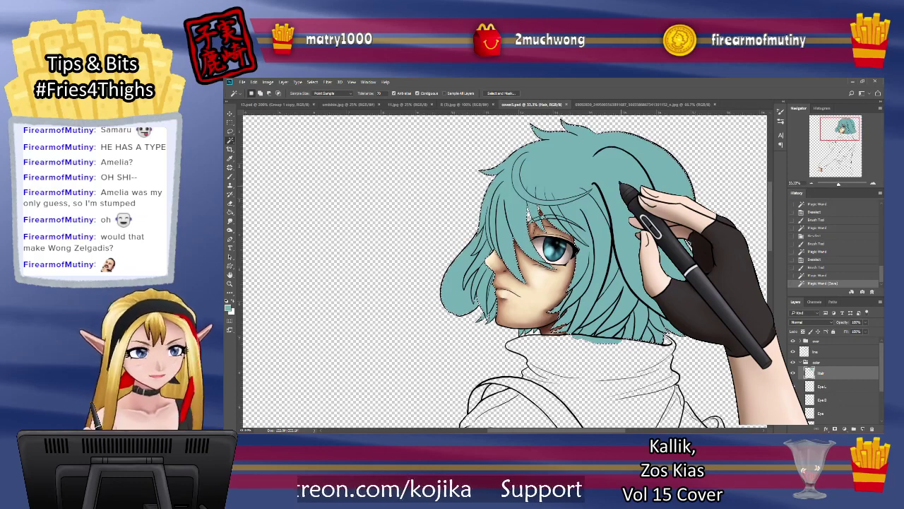
Step: Set the foreground colour to a darker teal, RGB 96, 154, 158, for shading the hair
{"action": "left_click", "coordinate": [228, 306]}
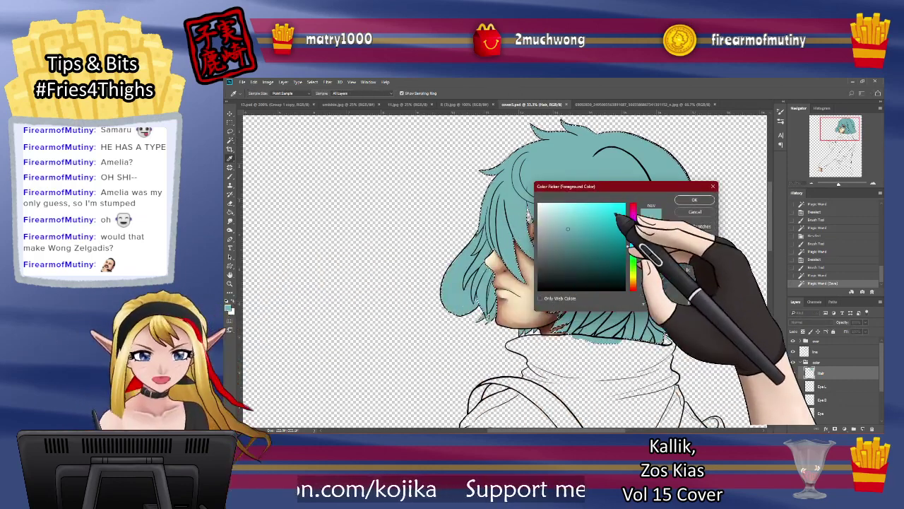
{"action": "left_click", "coordinate": [572, 236]}
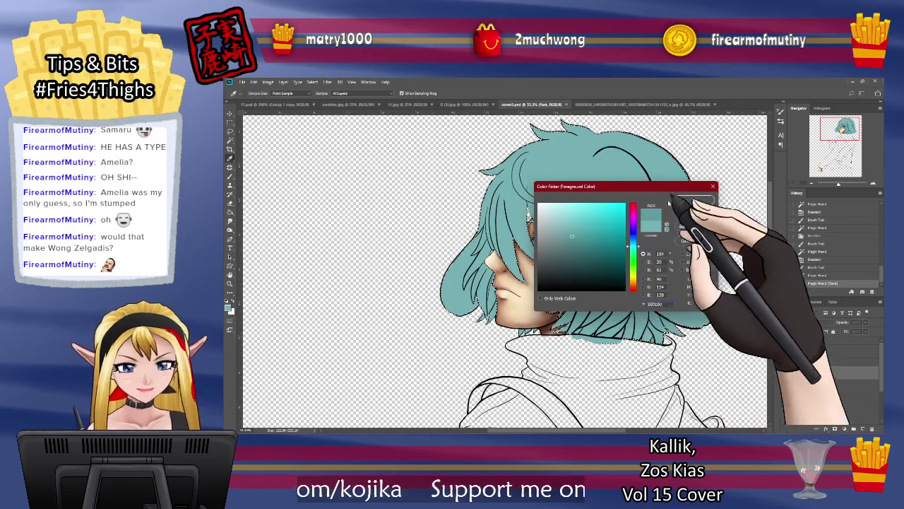
{"action": "left_click", "coordinate": [693, 200]}
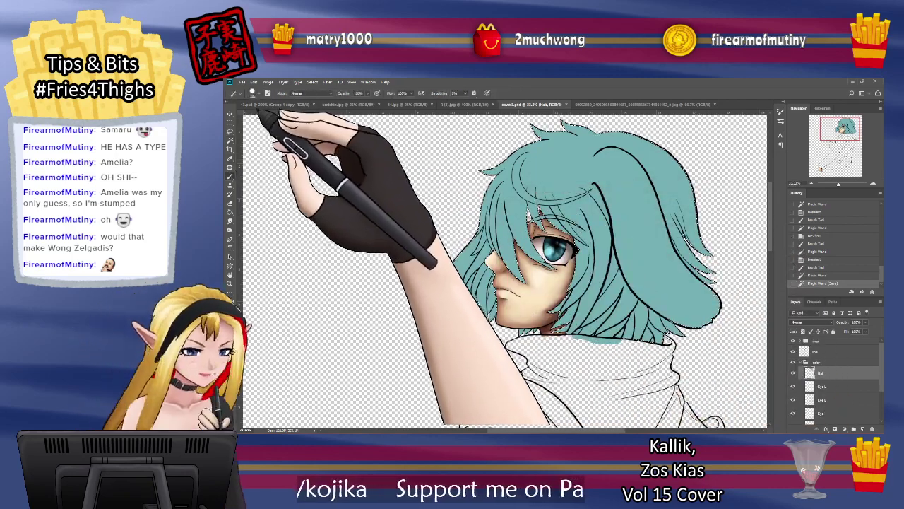
Step: Set up a large soft round brush with pressure-controlled opacity and 47% flow, and paint soft shading over the selected hair and ears
{"action": "left_click", "coordinate": [254, 93]}
{"action": "left_click", "coordinate": [257, 161]}
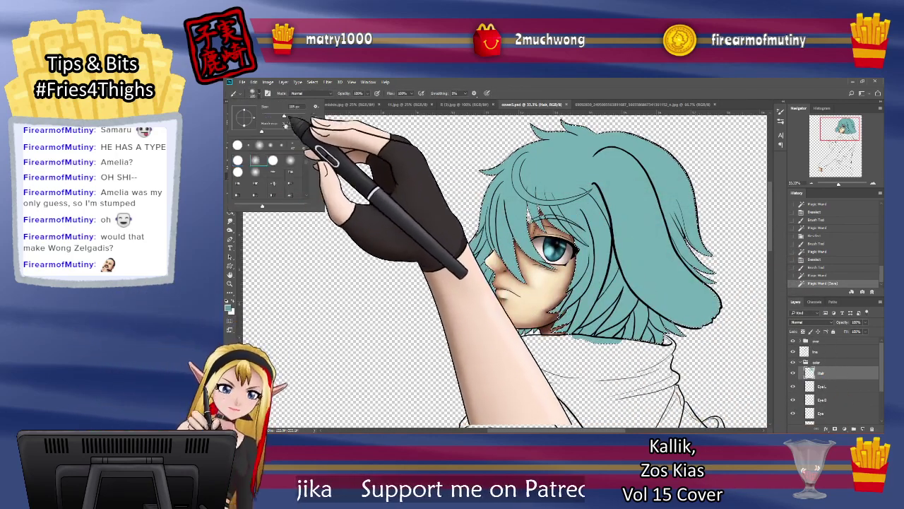
{"action": "left_click_drag", "start_coordinate": [284, 117], "coordinate": [281, 116]}
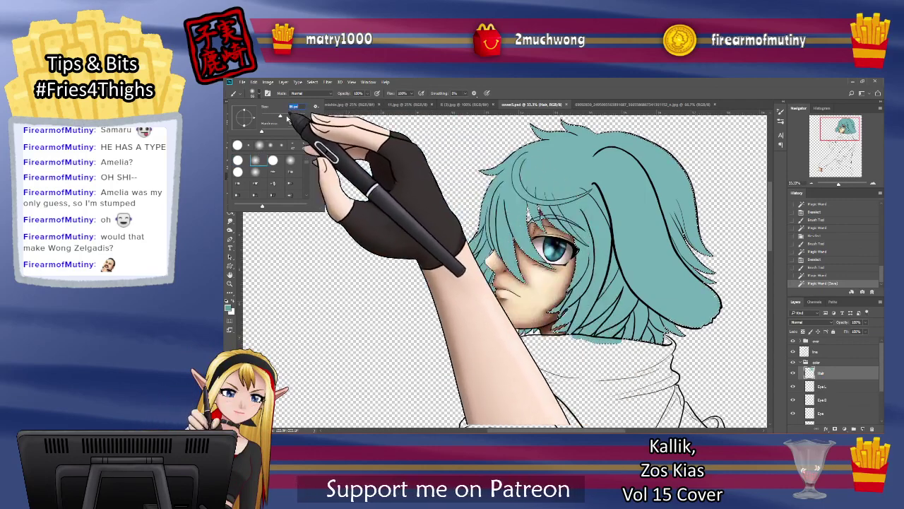
{"action": "left_click", "coordinate": [288, 117]}
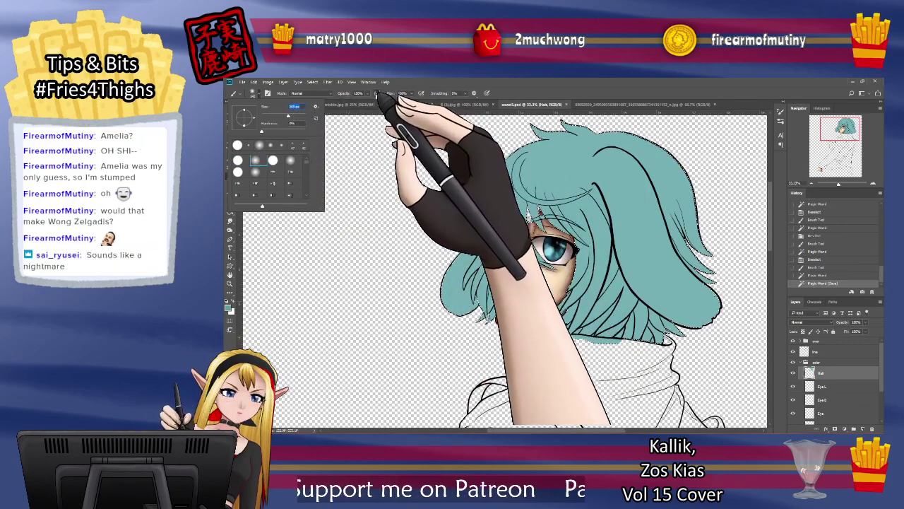
{"action": "left_click", "coordinate": [377, 93]}
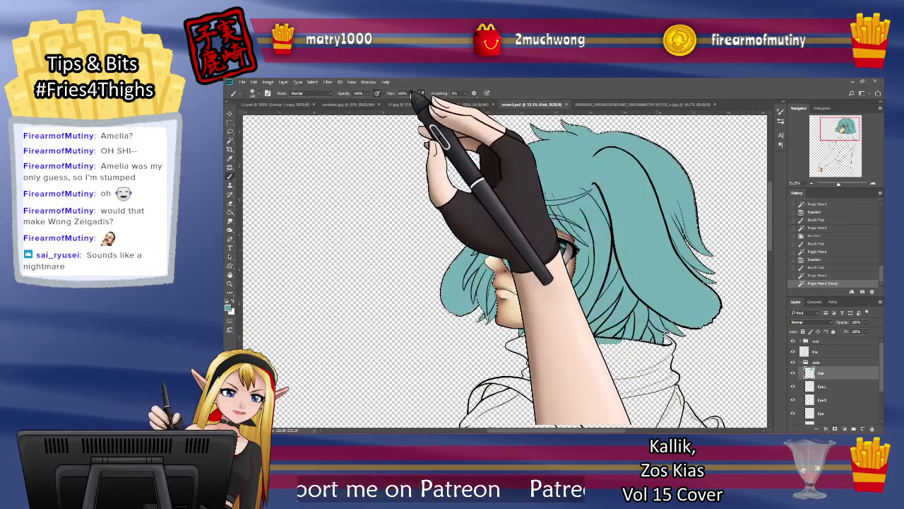
{"action": "left_click", "coordinate": [412, 93]}
{"action": "left_click", "coordinate": [394, 102]}
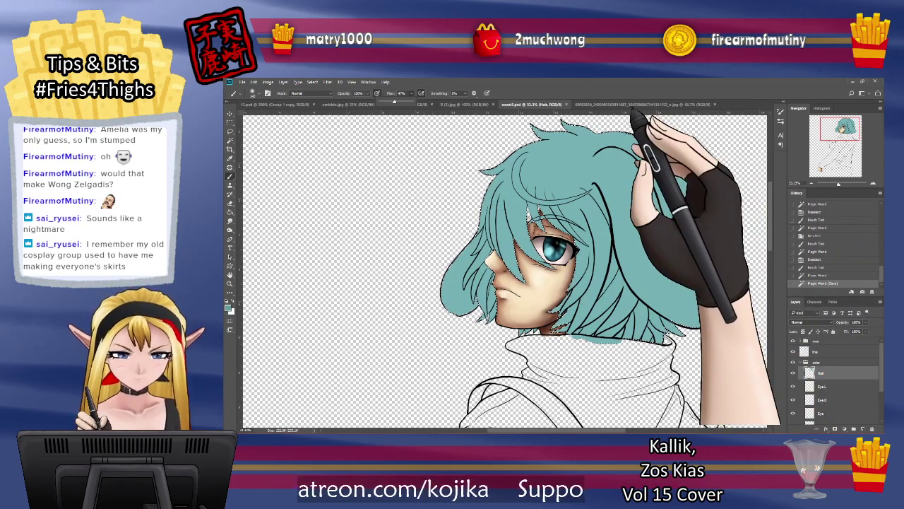
{"action": "mouse_move", "coordinate": [531, 161]}
{"action": "left_mouse_down"}
{"action": "mouse_move", "coordinate": [538, 189]}
{"action": "mouse_move", "coordinate": [531, 167]}
{"action": "mouse_move", "coordinate": [563, 188]}
{"action": "mouse_move", "coordinate": [529, 186]}
{"action": "mouse_move", "coordinate": [534, 170]}
{"action": "mouse_move", "coordinate": [583, 182]}
{"action": "mouse_move", "coordinate": [470, 112]}
{"action": "mouse_move", "coordinate": [498, 115]}
{"action": "mouse_move", "coordinate": [529, 170]}
{"action": "mouse_move", "coordinate": [568, 192]}
{"action": "mouse_move", "coordinate": [545, 192]}
{"action": "mouse_move", "coordinate": [594, 179]}
{"action": "mouse_move", "coordinate": [528, 152]}
{"action": "left_mouse_up"}
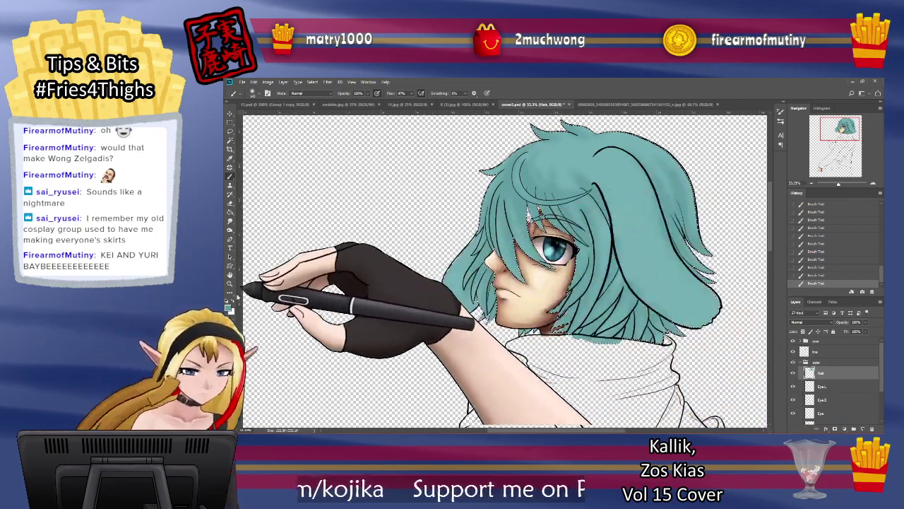
Step: Choose a deeper teal as the foreground colour, make the round brush smaller and harder, and save the document
{"action": "left_click", "coordinate": [229, 308]}
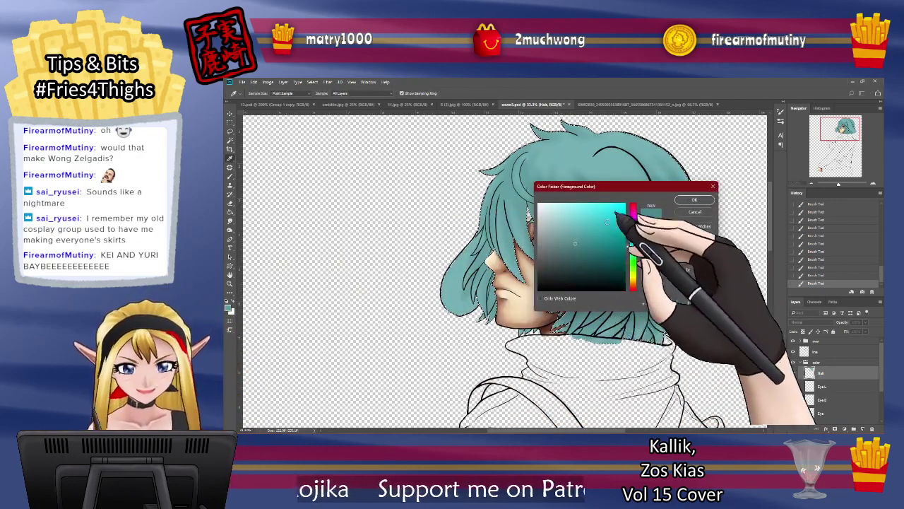
{"action": "left_click", "coordinate": [695, 199]}
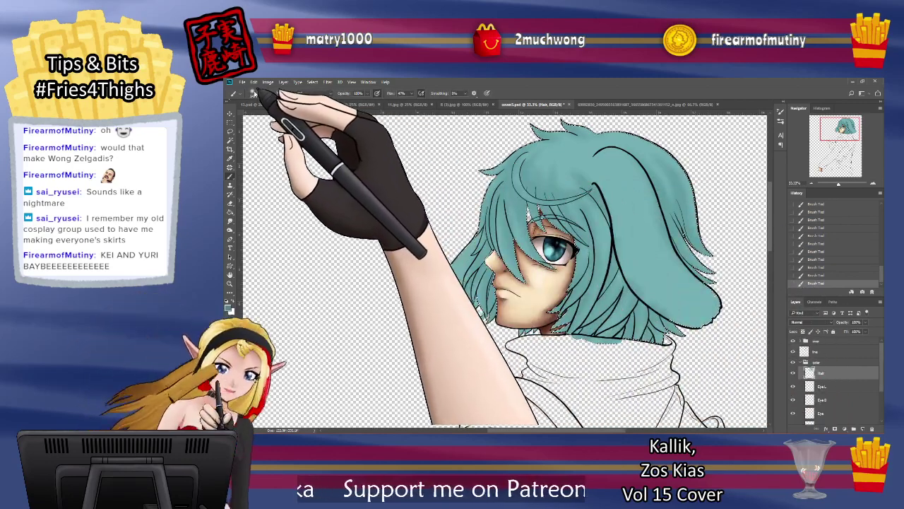
{"action": "left_click", "coordinate": [253, 93]}
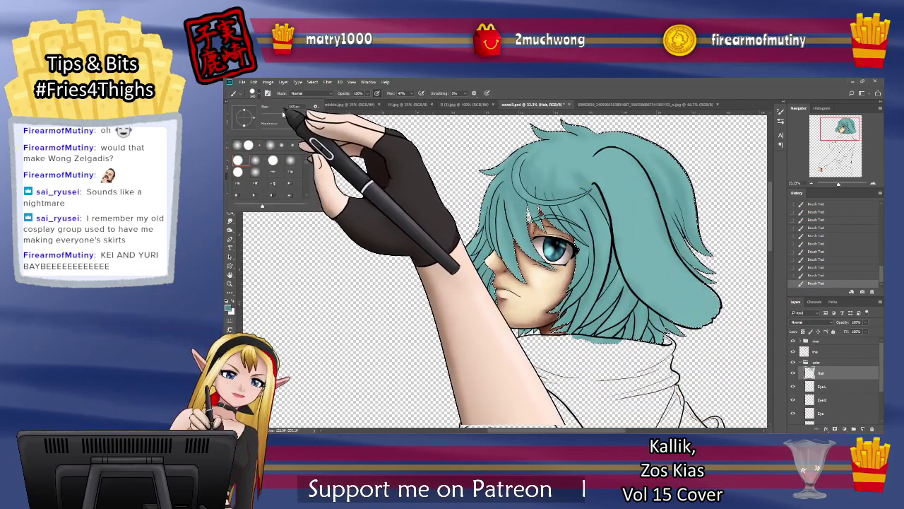
{"action": "left_click_drag", "start_coordinate": [289, 116], "coordinate": [281, 116]}
{"action": "left_click", "coordinate": [299, 132]}
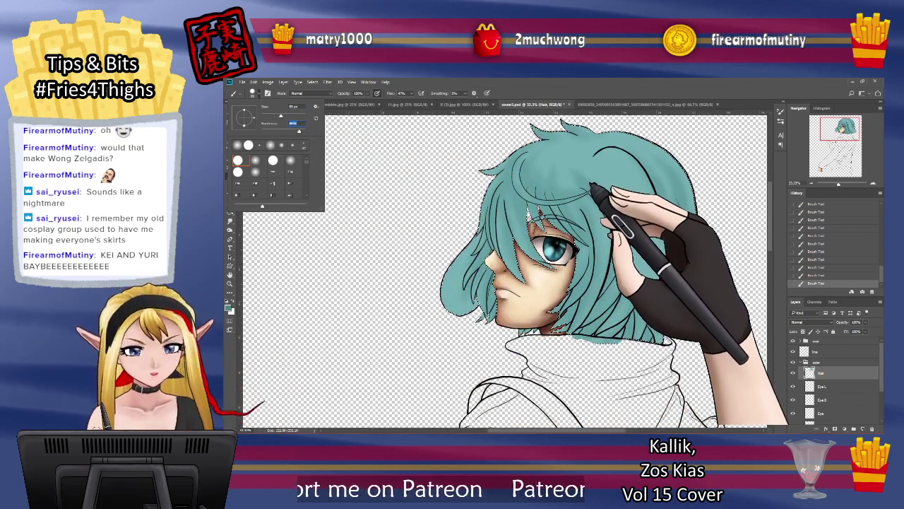
{"action": "key", "text": "ctrl+s"}
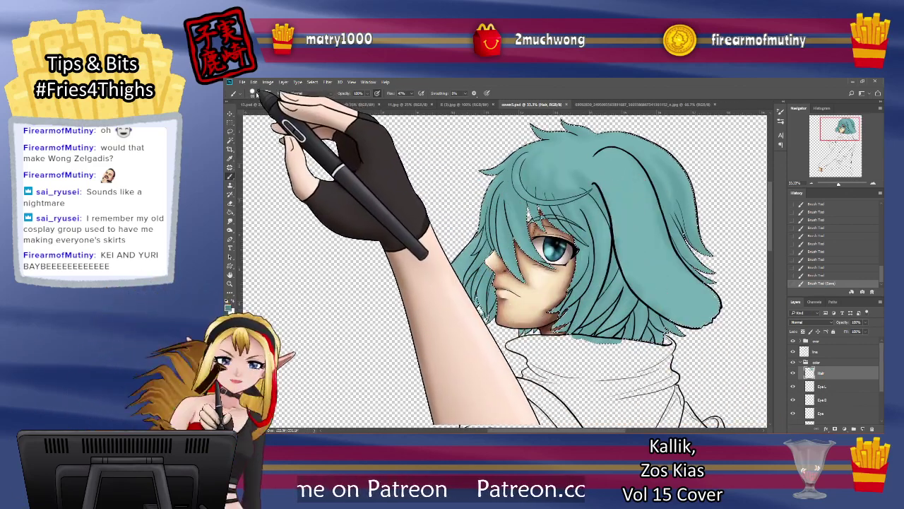
Step: Reduce the hard brush size further and paint darker teal shading on the hair above the fringe
{"action": "left_click", "coordinate": [258, 93]}
{"action": "left_click", "coordinate": [278, 116]}
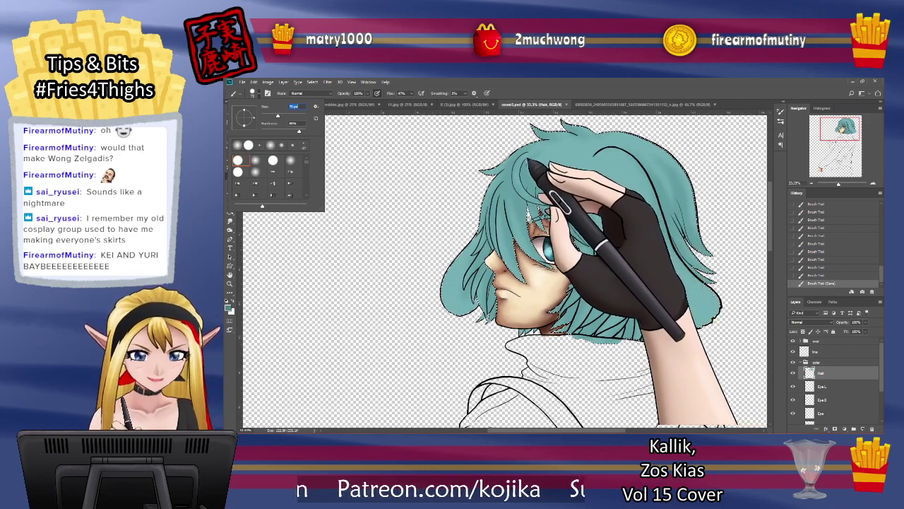
{"action": "mouse_move", "coordinate": [528, 161]}
{"action": "left_mouse_down"}
{"action": "mouse_move", "coordinate": [539, 190]}
{"action": "mouse_move", "coordinate": [517, 144]}
{"action": "left_mouse_up"}
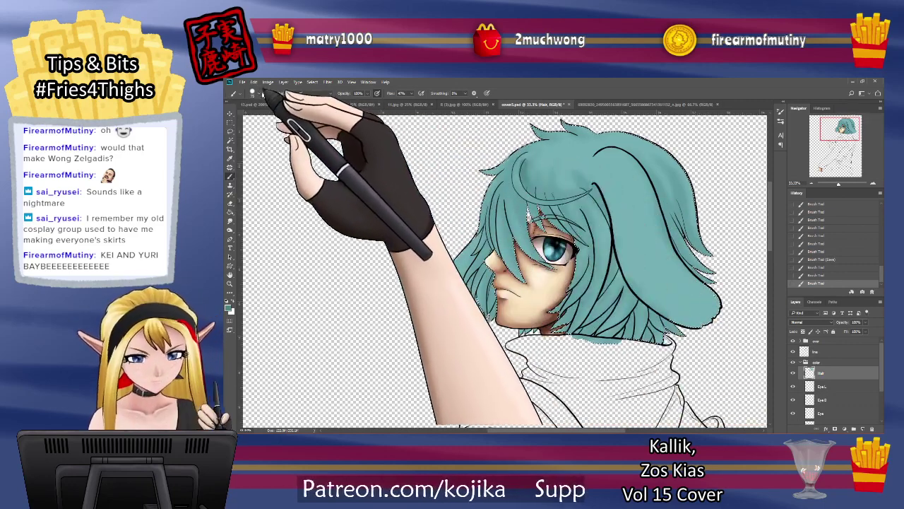
Step: Set the brush size to 20 px and paint finer dark shading along the crown strands and fringe locks
{"action": "left_click", "coordinate": [257, 94]}
{"action": "double_click", "coordinate": [290, 107]}
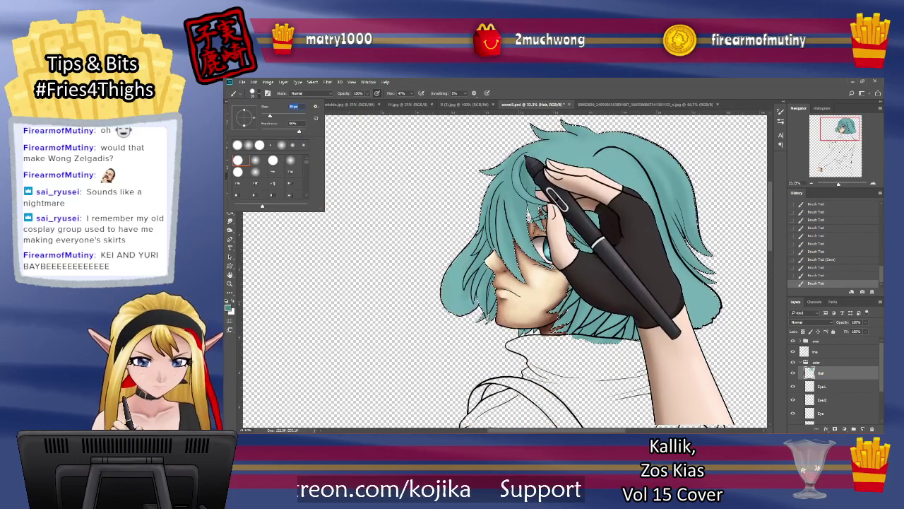
{"action": "type", "text": "20"}
{"action": "left_click_drag", "start_coordinate": [534, 164], "coordinate": [527, 153]}
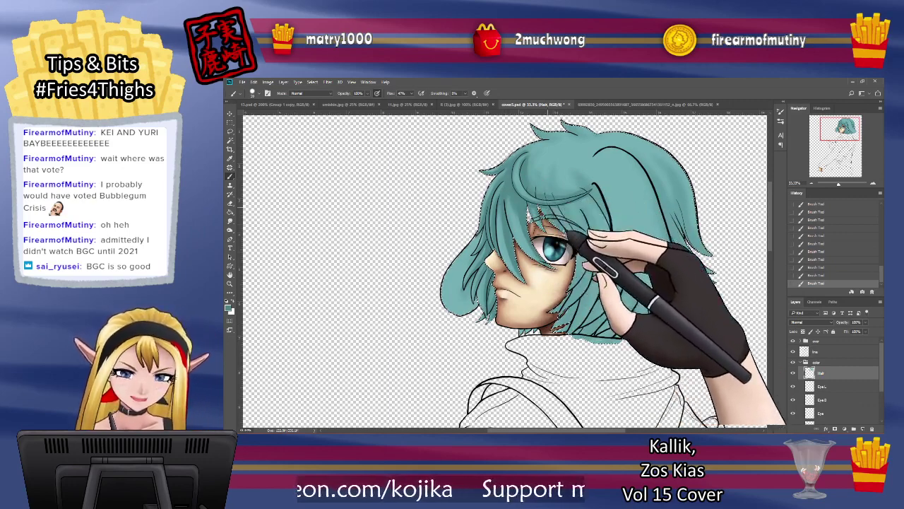
Step: Step back through the latest brush strokes in the history and repaint the shading on the fringe above the eye
{"action": "left_click", "coordinate": [822, 259]}
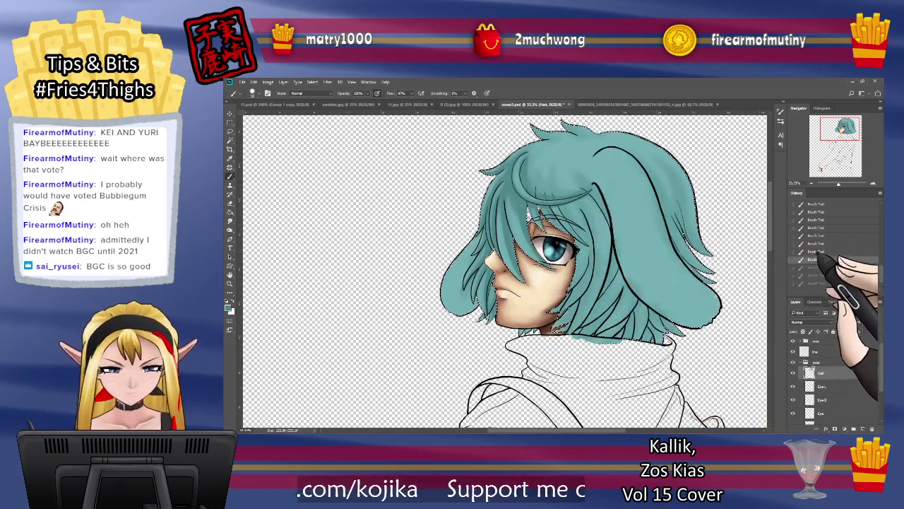
{"action": "left_click", "coordinate": [818, 251]}
{"action": "left_click_drag", "start_coordinate": [556, 207], "coordinate": [548, 212]}
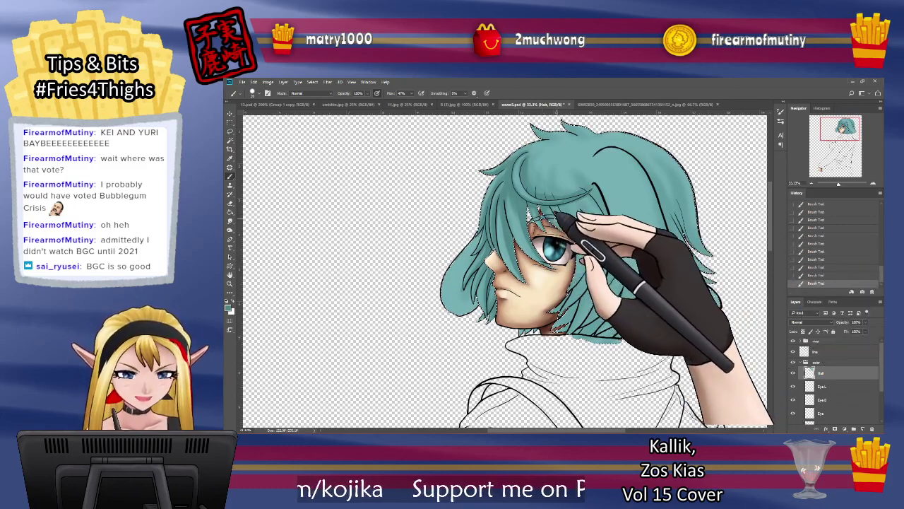
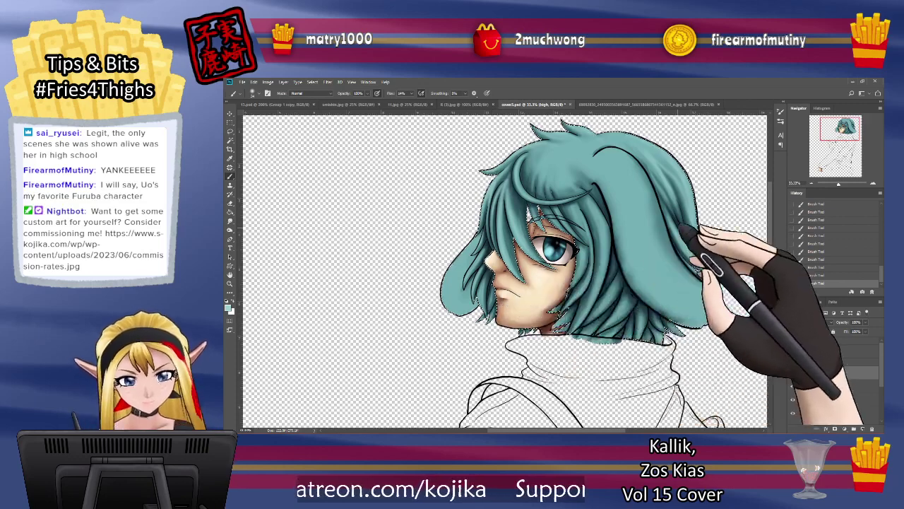
Step: Enlarge the soft round brush and paint light teal highlights on the locks beside the cheek on the high layer
{"action": "left_click", "coordinate": [255, 93]}
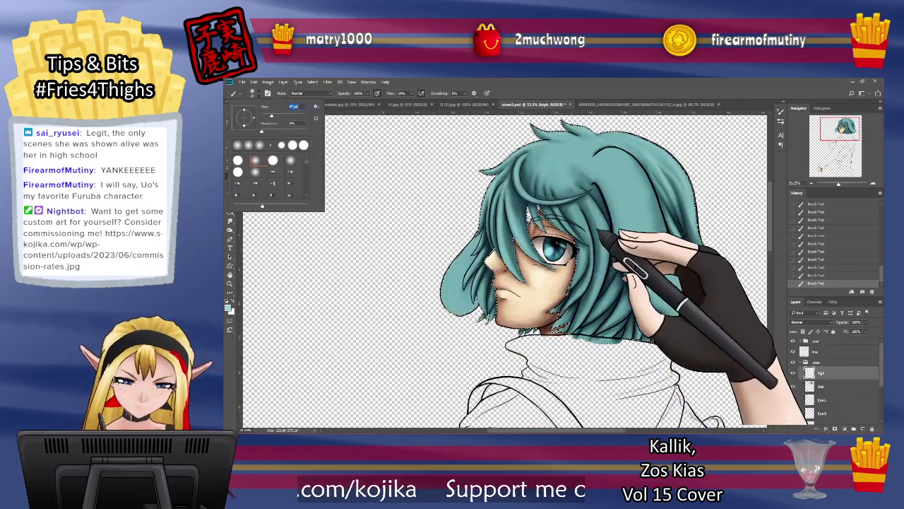
{"action": "left_click", "coordinate": [603, 226]}
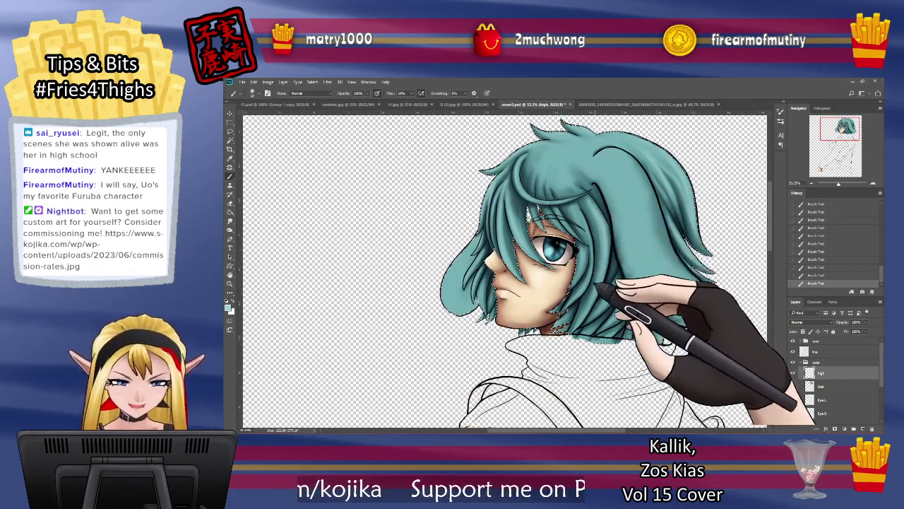
{"action": "left_click_drag", "start_coordinate": [582, 319], "coordinate": [584, 288]}
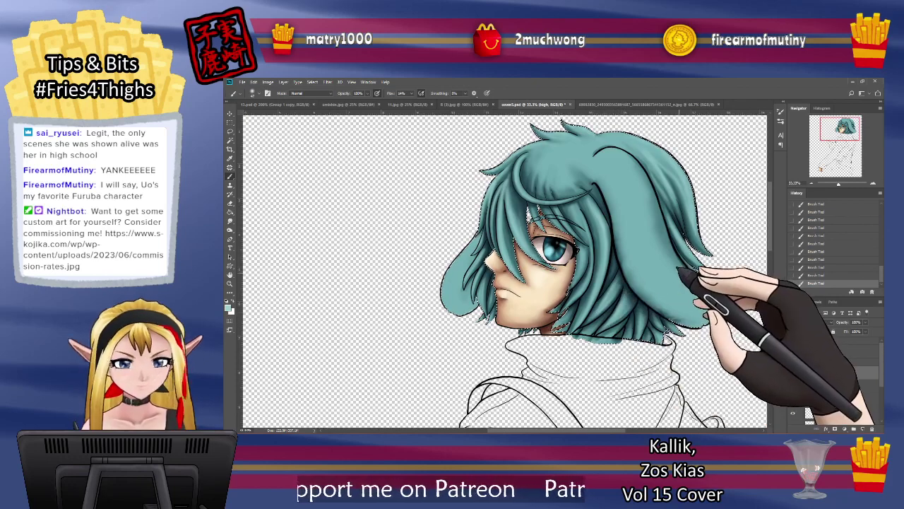
Step: Reduce the soft brush size slightly and paint highlights down the lock between the eye and the long ear
{"action": "left_click", "coordinate": [258, 93]}
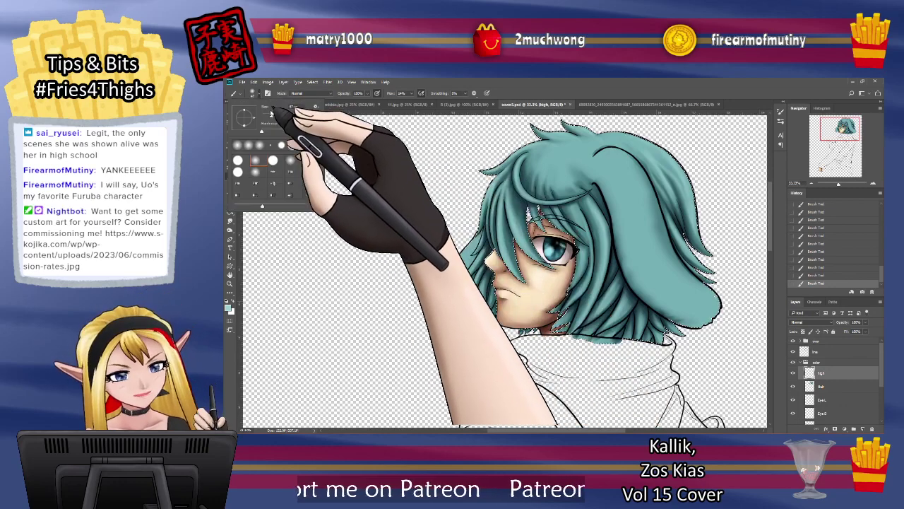
{"action": "left_click_drag", "start_coordinate": [271, 115], "coordinate": [269, 115]}
{"action": "left_click_drag", "start_coordinate": [577, 205], "coordinate": [588, 230]}
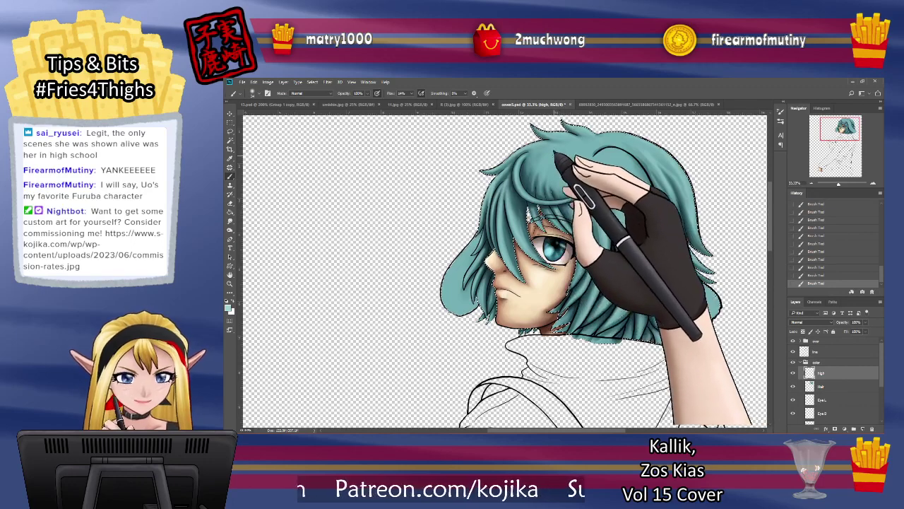
Step: Adjust the soft brush size and paint light teal highlights on the crown and lower locks of the high layer
{"action": "left_click", "coordinate": [257, 93]}
{"action": "left_click", "coordinate": [272, 116]}
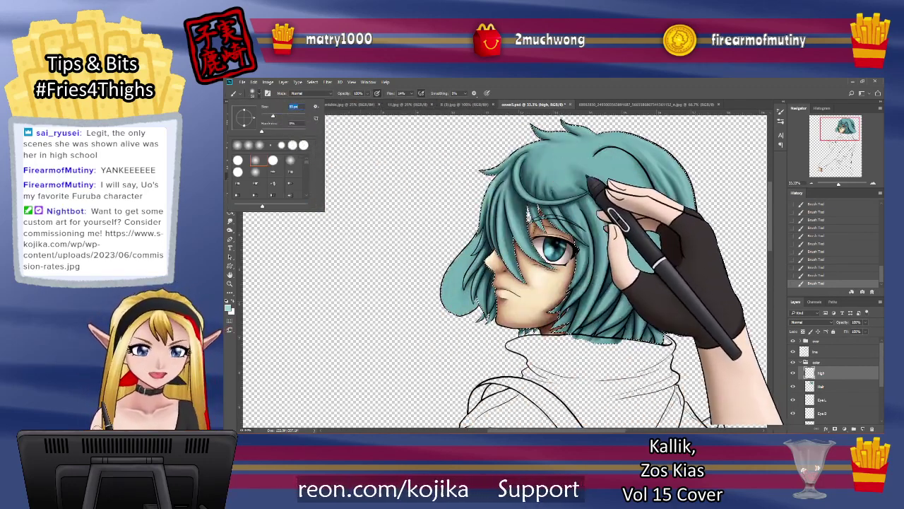
{"action": "left_click", "coordinate": [557, 184]}
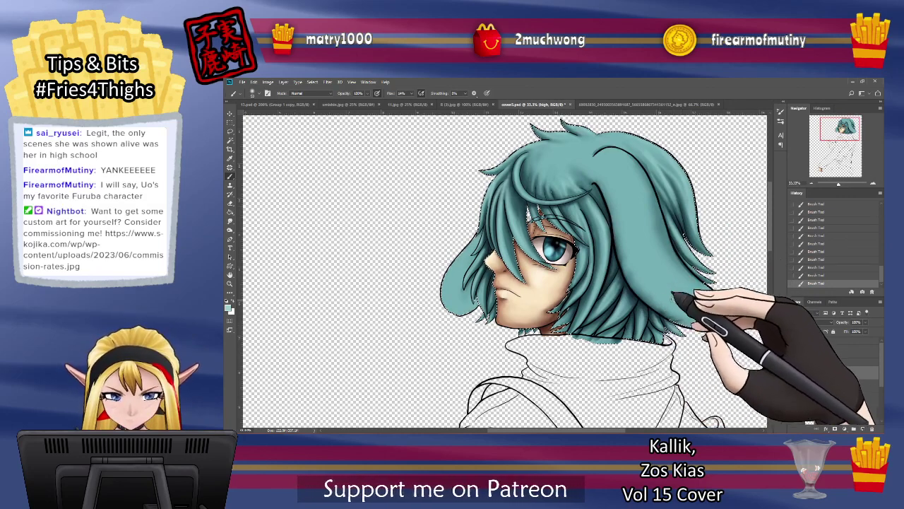
{"action": "left_click", "coordinate": [259, 93]}
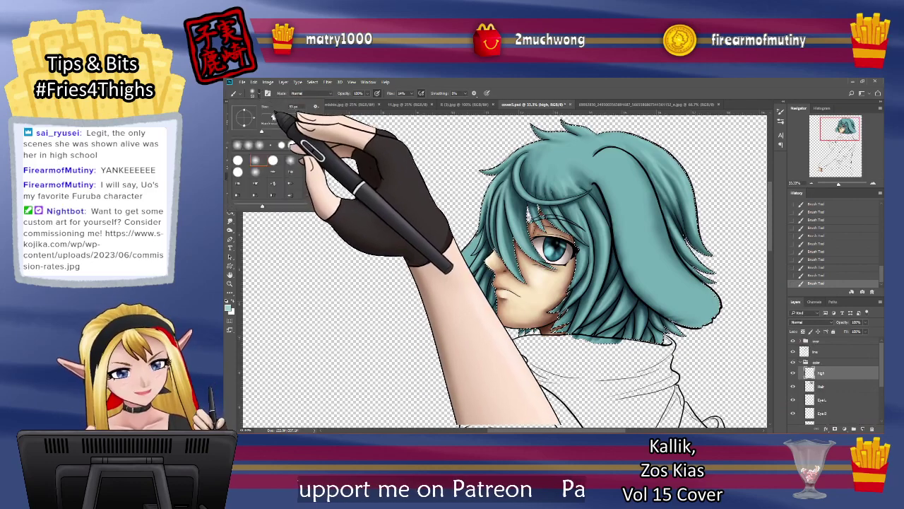
{"action": "left_click", "coordinate": [273, 117]}
{"action": "left_click_drag", "start_coordinate": [688, 234], "coordinate": [690, 245]}
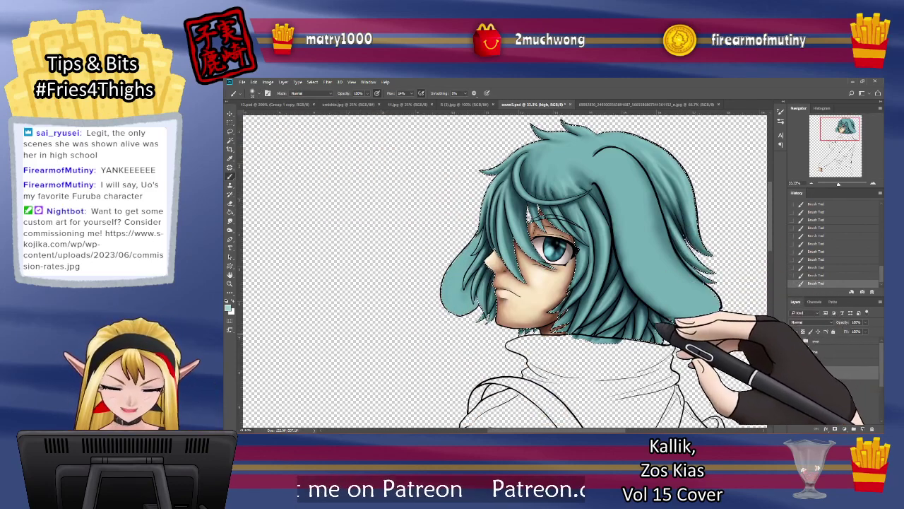
{"action": "left_click", "coordinate": [799, 340]}
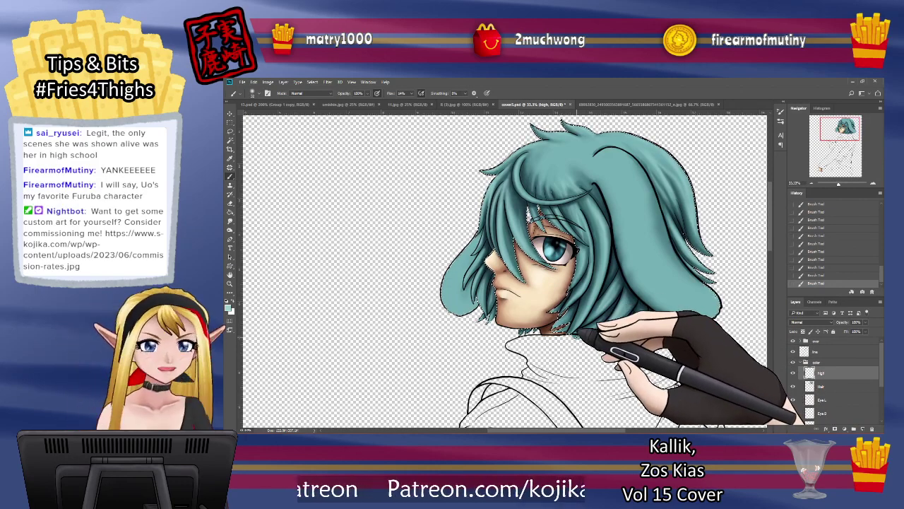
Step: Resize the soft brush, paint highlights on the hair behind the long ear, and save the document
{"action": "left_click", "coordinate": [257, 95]}
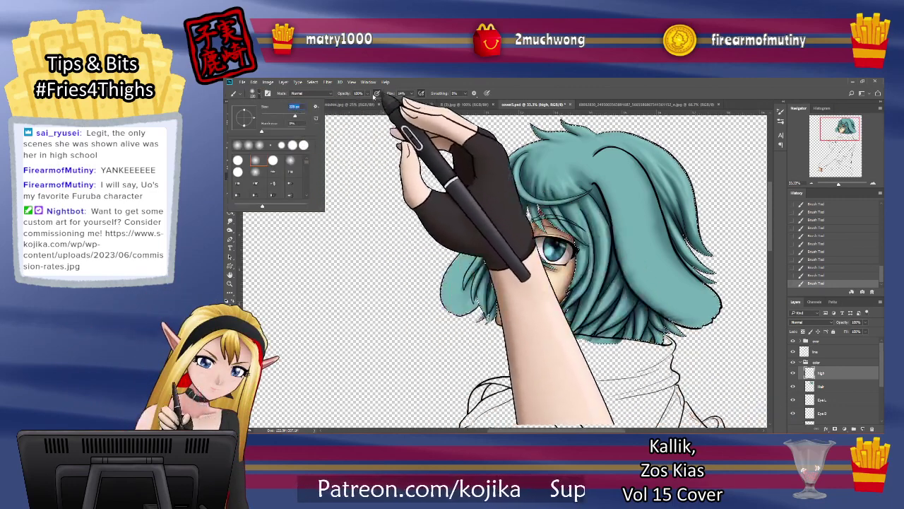
{"action": "left_click", "coordinate": [489, 195]}
{"action": "left_click", "coordinate": [255, 94]}
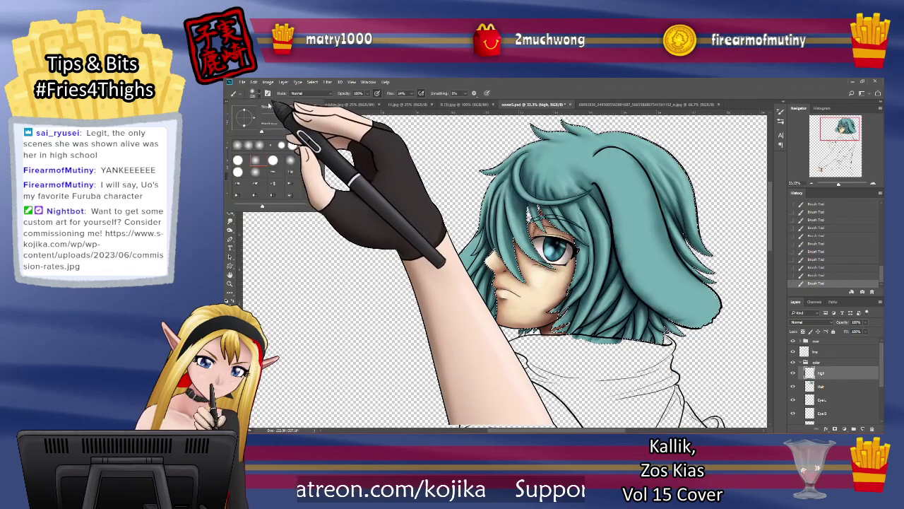
{"action": "left_click", "coordinate": [489, 184]}
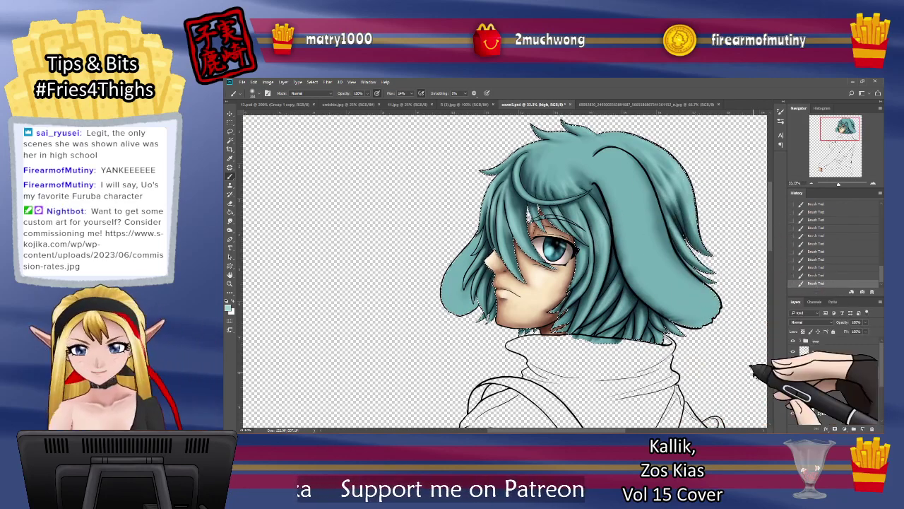
{"action": "key", "text": "ctrl+s"}
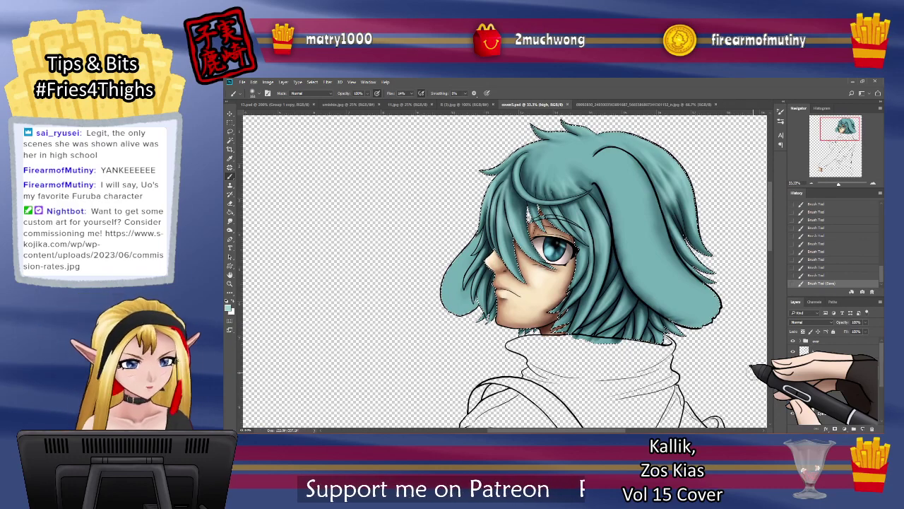
Step: Reduce the brush size and paint highlights on the small hair tips under the chin
{"action": "left_click", "coordinate": [255, 92]}
{"action": "left_click_drag", "start_coordinate": [269, 115], "coordinate": [262, 114]}
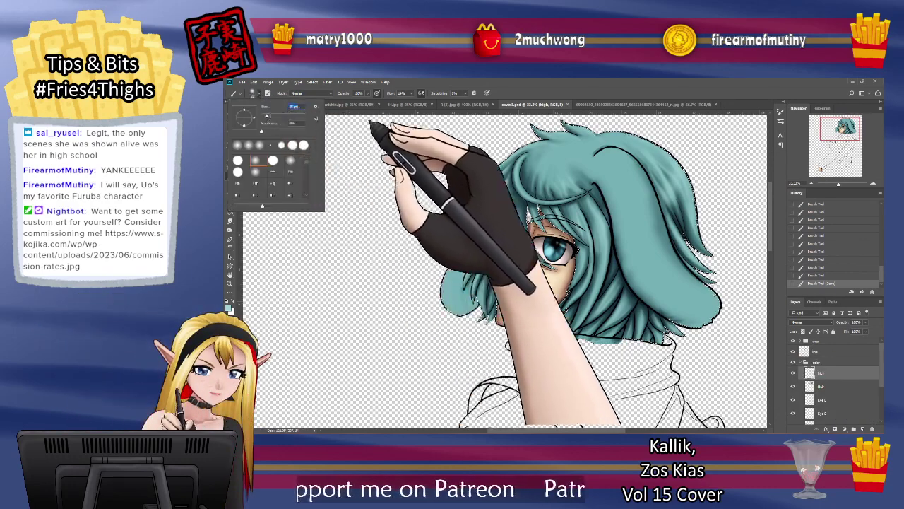
{"action": "mouse_move", "coordinate": [523, 329]}
{"action": "left_mouse_down"}
{"action": "mouse_move", "coordinate": [538, 307]}
{"action": "mouse_move", "coordinate": [474, 287]}
{"action": "mouse_move", "coordinate": [534, 285]}
{"action": "mouse_move", "coordinate": [542, 332]}
{"action": "left_mouse_up"}
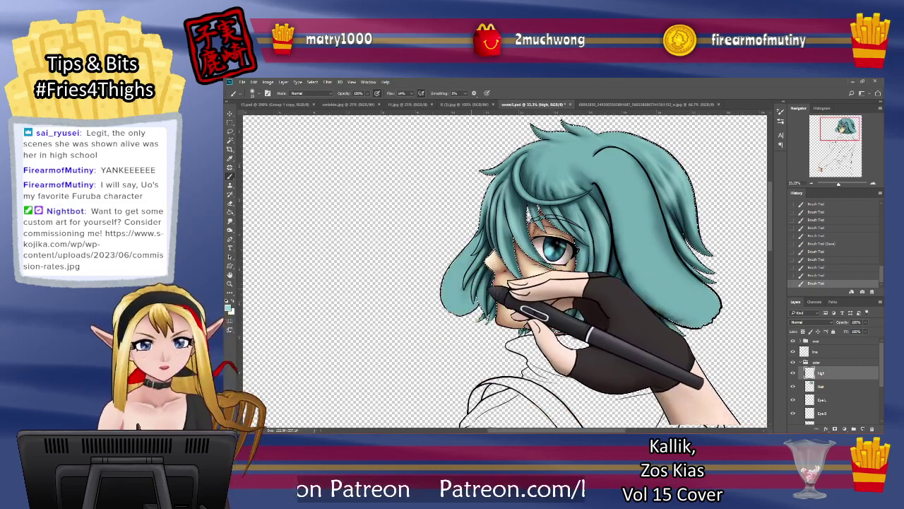
Step: Erase the excess highlight on the hair tips below the chin, smudge the rest smooth, and save the document
{"action": "left_click", "coordinate": [230, 203]}
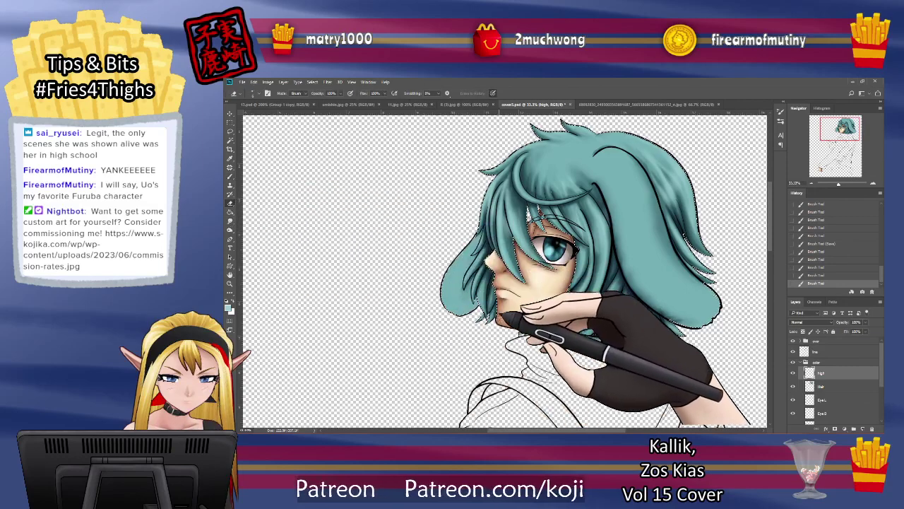
{"action": "left_click_drag", "start_coordinate": [522, 327], "coordinate": [517, 318]}
{"action": "left_click", "coordinate": [230, 221]}
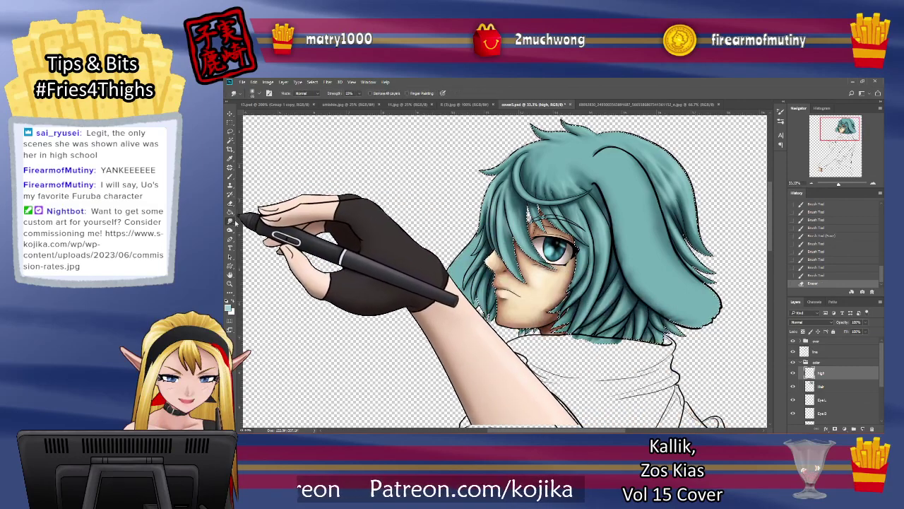
{"action": "left_click_drag", "start_coordinate": [521, 327], "coordinate": [519, 332]}
{"action": "left_click_drag", "start_coordinate": [522, 326], "coordinate": [526, 331]}
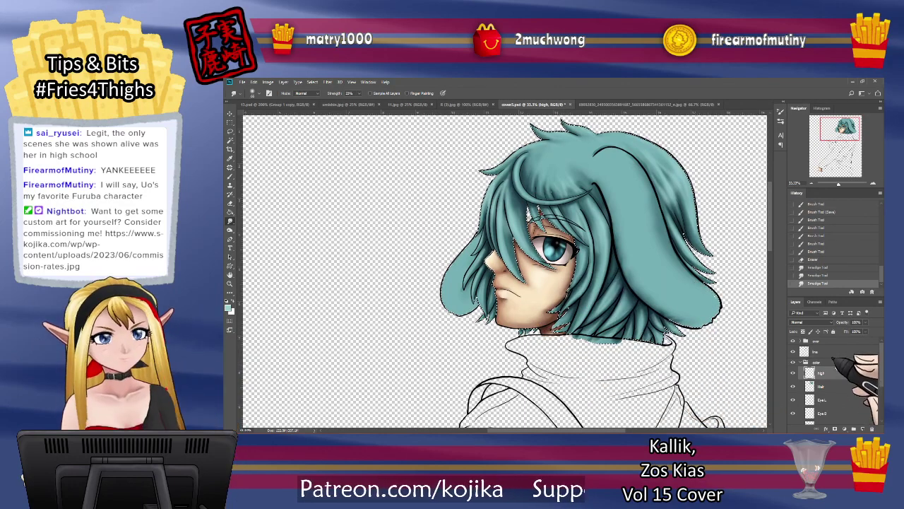
{"action": "key", "text": "ctrl+s"}
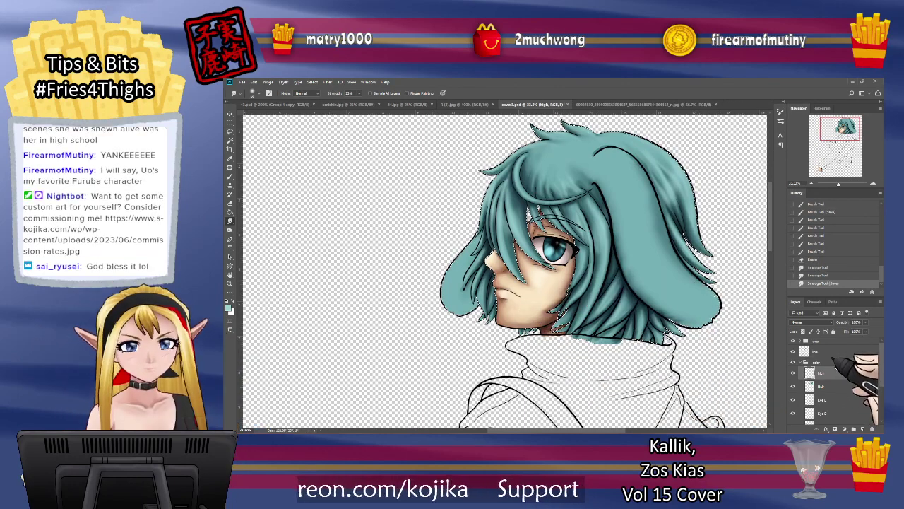
Step: Create a new layer named 2 above the high layer and set a smaller soft brush for it
{"action": "key", "text": "ctrl+shift+n"}
{"action": "key", "text": "Return"}
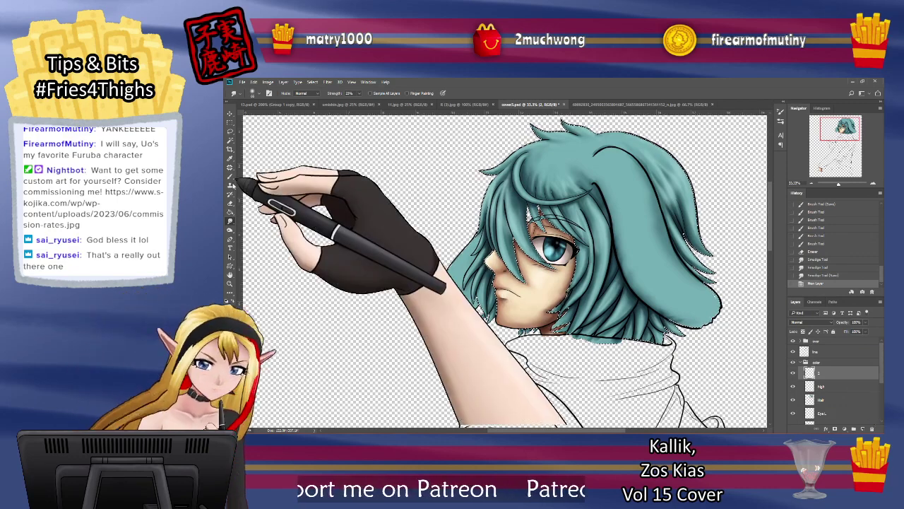
{"action": "left_click", "coordinate": [231, 176]}
{"action": "left_click", "coordinate": [259, 94]}
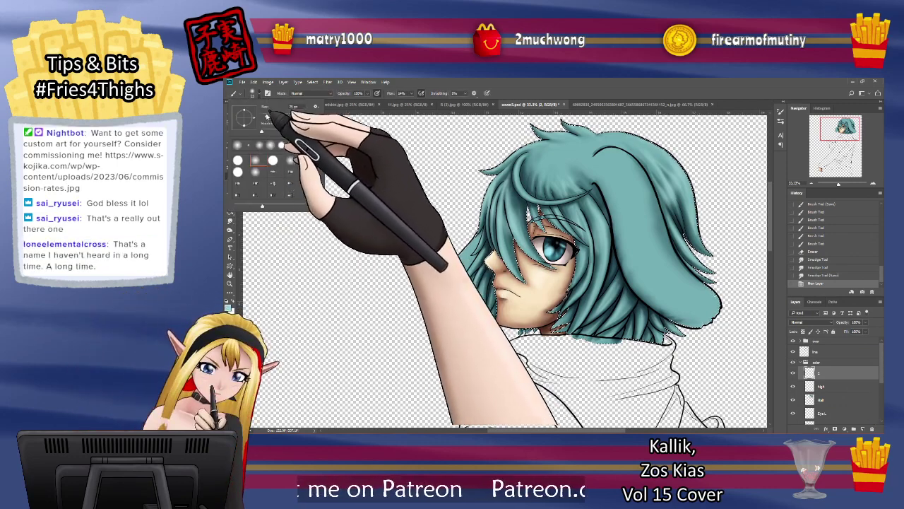
{"action": "left_click_drag", "start_coordinate": [267, 115], "coordinate": [265, 116]}
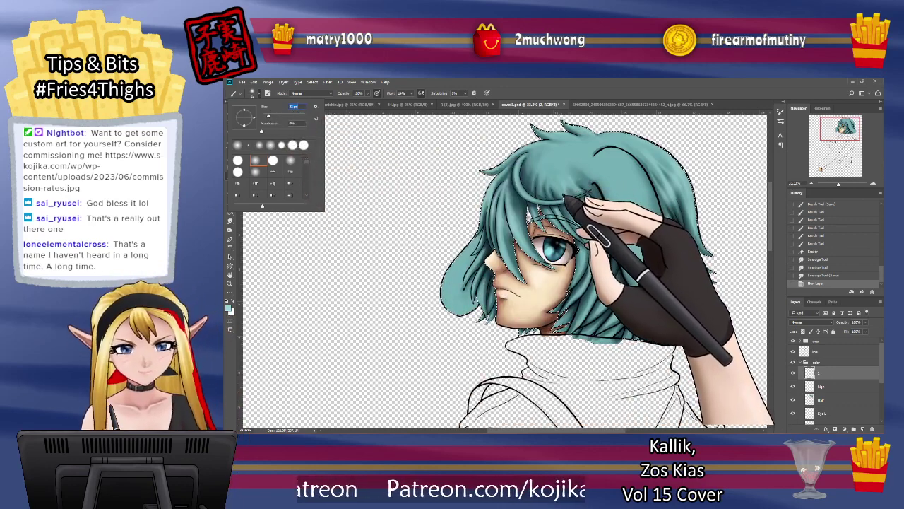
Step: Choose a paler teal foreground colour and paint brighter highlights across the fringe roots on layer 2
{"action": "left_click", "coordinate": [228, 307]}
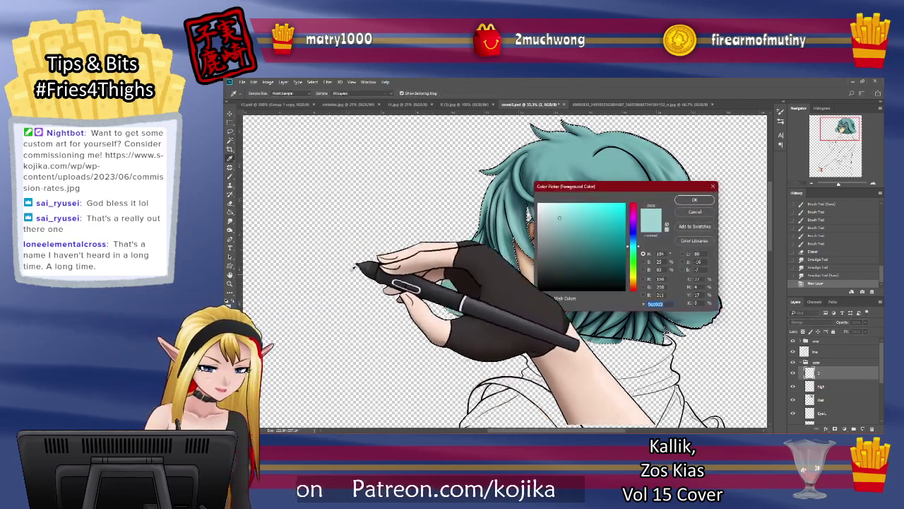
{"action": "left_click", "coordinate": [553, 209]}
{"action": "left_click", "coordinate": [694, 200]}
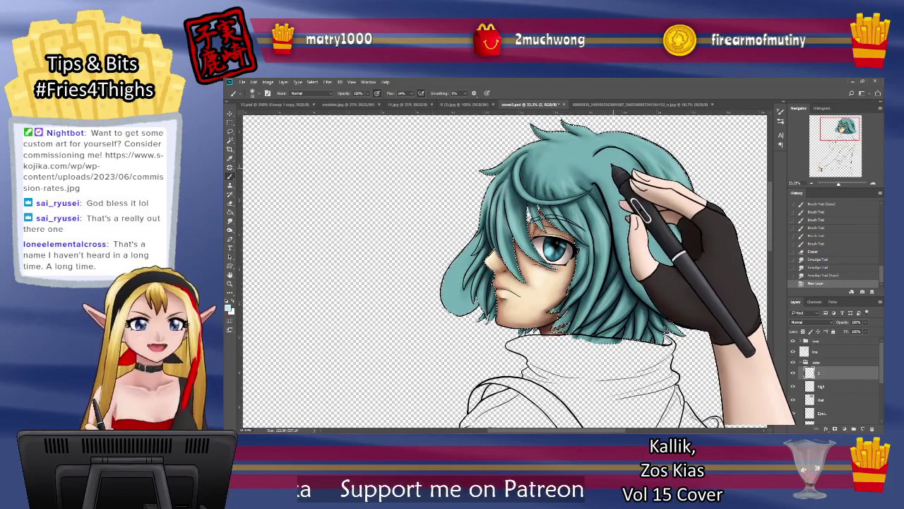
{"action": "mouse_move", "coordinate": [541, 195]}
{"action": "left_mouse_down"}
{"action": "mouse_move", "coordinate": [520, 182]}
{"action": "mouse_move", "coordinate": [524, 194]}
{"action": "left_mouse_up"}
{"action": "left_click_drag", "start_coordinate": [519, 176], "coordinate": [527, 194]}
{"action": "left_click_drag", "start_coordinate": [520, 177], "coordinate": [544, 203]}
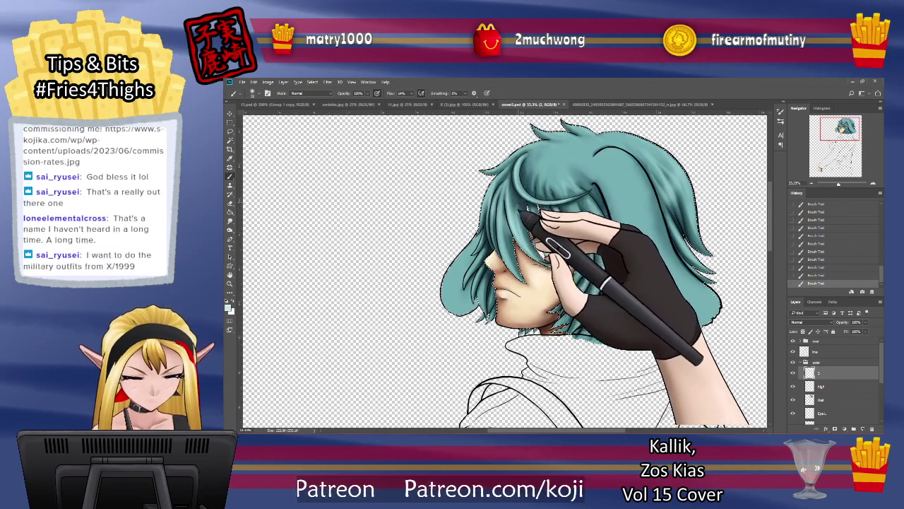
Step: Smudge the pale highlights into soft streaks along the fringe lock beside the eye
{"action": "left_click", "coordinate": [230, 221]}
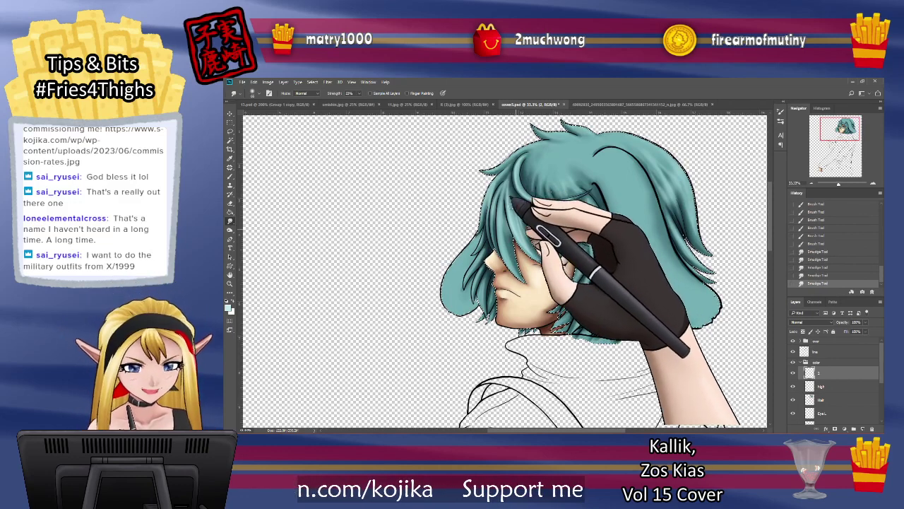
{"action": "left_click_drag", "start_coordinate": [527, 234], "coordinate": [524, 242]}
{"action": "left_click_drag", "start_coordinate": [528, 228], "coordinate": [525, 240]}
{"action": "left_click_drag", "start_coordinate": [528, 228], "coordinate": [525, 241]}
{"action": "left_click_drag", "start_coordinate": [527, 230], "coordinate": [525, 239]}
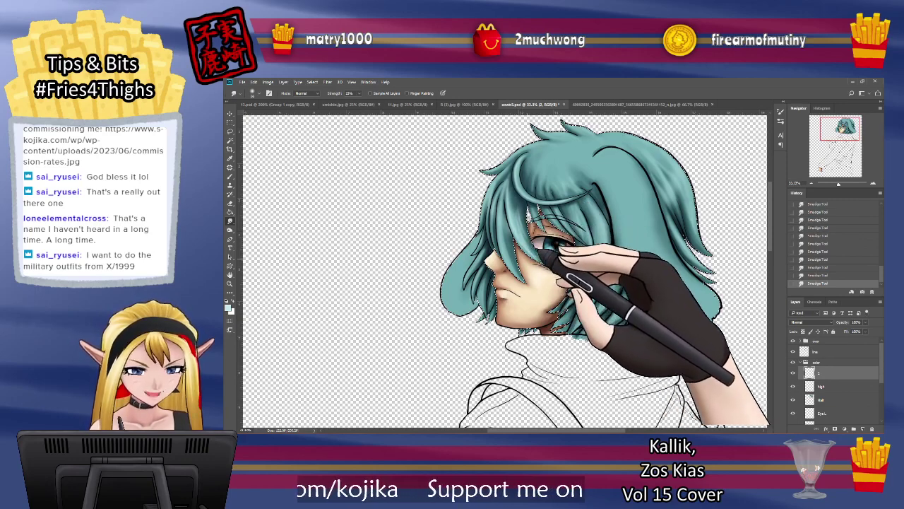
Step: Add more pale highlights to the front fringe locks and smudge them along the strands up to the hairline
{"action": "left_click", "coordinate": [229, 176]}
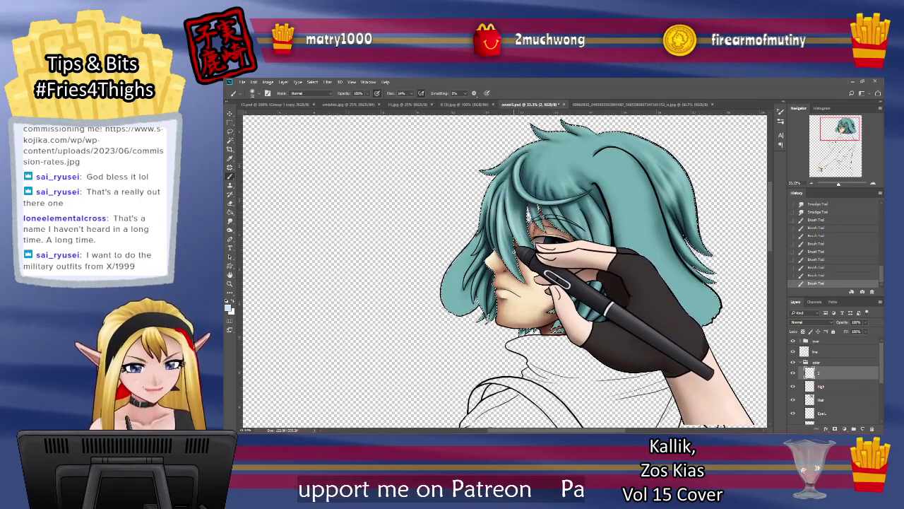
{"action": "left_click", "coordinate": [230, 221]}
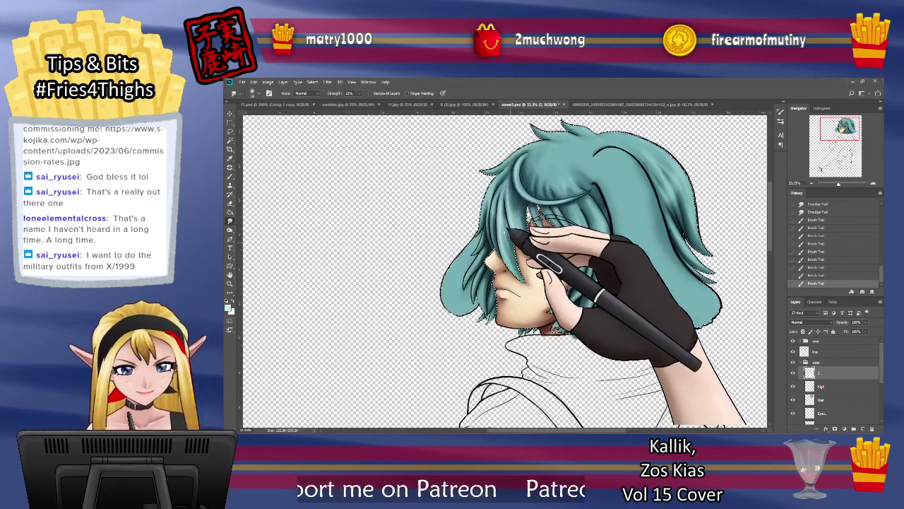
{"action": "left_click_drag", "start_coordinate": [509, 231], "coordinate": [508, 220]}
{"action": "left_click_drag", "start_coordinate": [510, 231], "coordinate": [507, 220]}
{"action": "left_click_drag", "start_coordinate": [510, 230], "coordinate": [502, 199]}
{"action": "left_click_drag", "start_coordinate": [503, 191], "coordinate": [502, 198]}
{"action": "left_click_drag", "start_coordinate": [504, 192], "coordinate": [503, 197]}
{"action": "left_click_drag", "start_coordinate": [504, 192], "coordinate": [502, 198]}
{"action": "left_click_drag", "start_coordinate": [503, 192], "coordinate": [502, 197]}
{"action": "left_click_drag", "start_coordinate": [503, 191], "coordinate": [502, 196]}
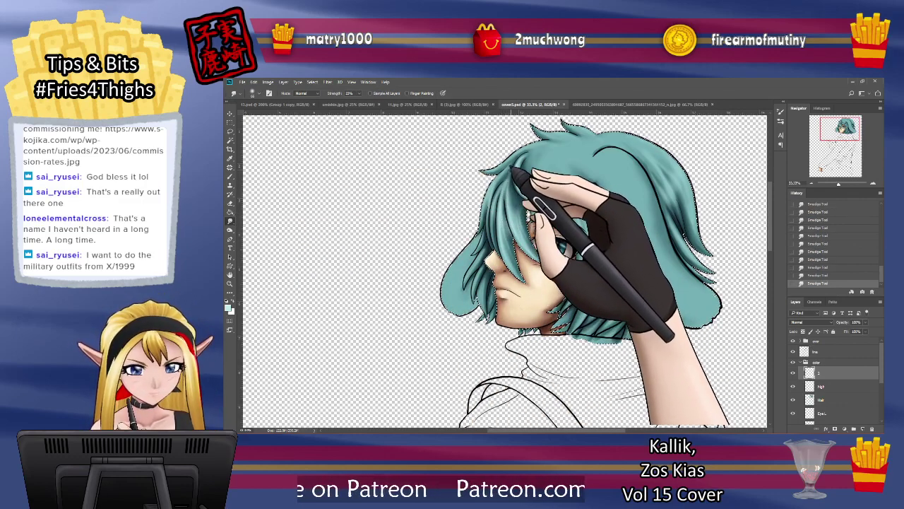
Step: Paint pale highlights on the fringe and side locks on layer 2 and blend them with the Smudge tool
{"action": "left_click", "coordinate": [819, 385]}
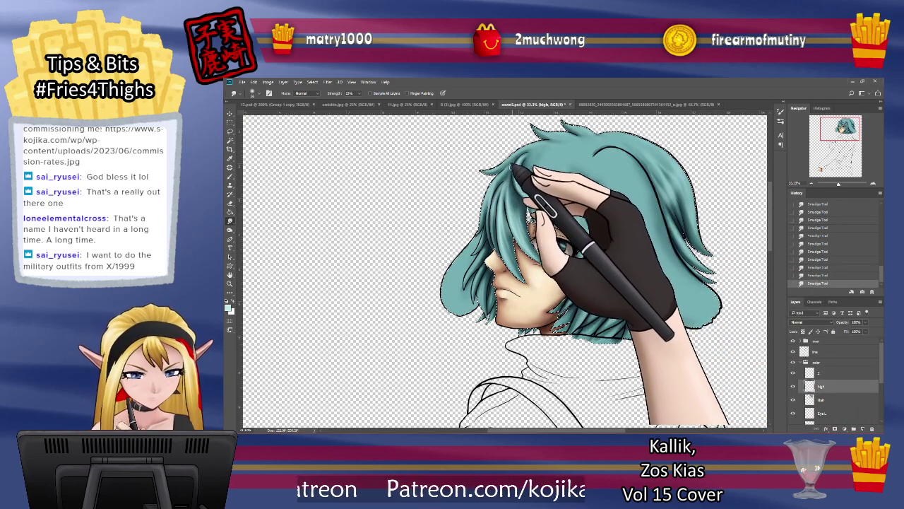
{"action": "left_click", "coordinate": [820, 372]}
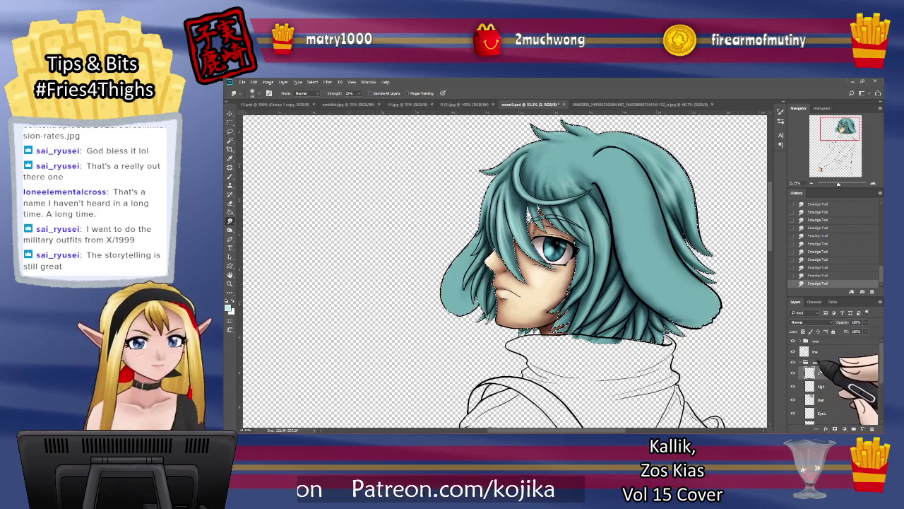
{"action": "left_click", "coordinate": [231, 177]}
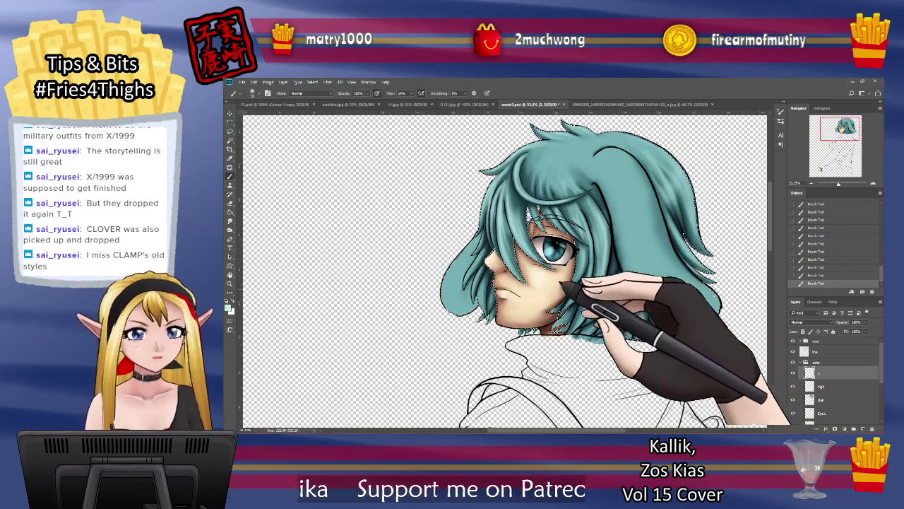
{"action": "left_click", "coordinate": [230, 221]}
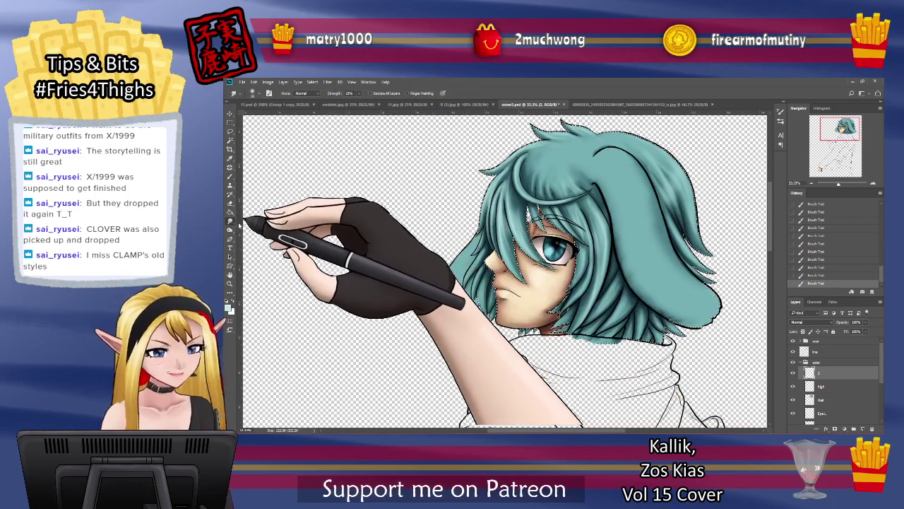
{"action": "left_click_drag", "start_coordinate": [567, 188], "coordinate": [561, 201]}
{"action": "mouse_move", "coordinate": [557, 176]}
{"action": "left_mouse_down"}
{"action": "mouse_move", "coordinate": [551, 195]}
{"action": "mouse_move", "coordinate": [543, 192]}
{"action": "left_mouse_up"}
{"action": "mouse_move", "coordinate": [544, 173]}
{"action": "left_mouse_down"}
{"action": "mouse_move", "coordinate": [584, 179]}
{"action": "mouse_move", "coordinate": [603, 239]}
{"action": "mouse_move", "coordinate": [588, 187]}
{"action": "mouse_move", "coordinate": [590, 209]}
{"action": "left_mouse_up"}
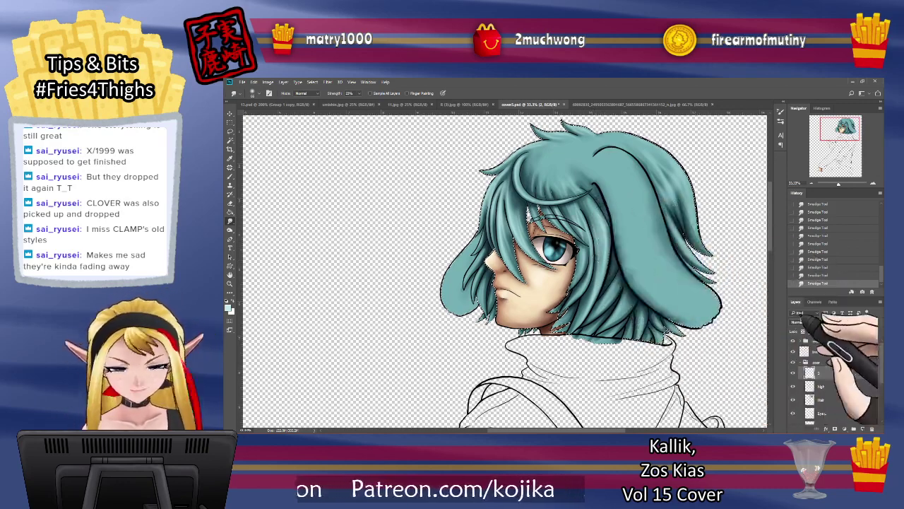
Step: Erase and smudge the high layer's highlights beside the long ear, and blend layer 2's highlights on the fringe above the eye
{"action": "left_click", "coordinate": [828, 386]}
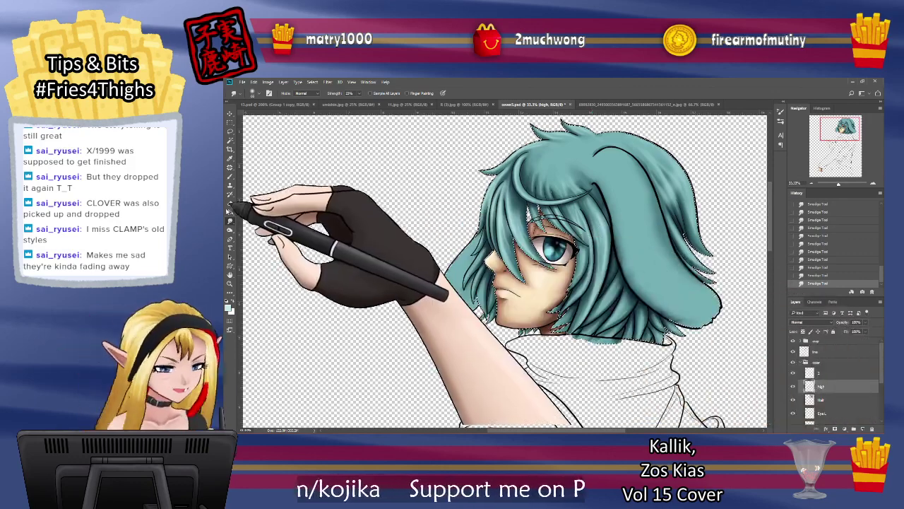
{"action": "left_click", "coordinate": [233, 204]}
{"action": "left_click_drag", "start_coordinate": [599, 219], "coordinate": [595, 247]}
{"action": "left_click", "coordinate": [231, 221]}
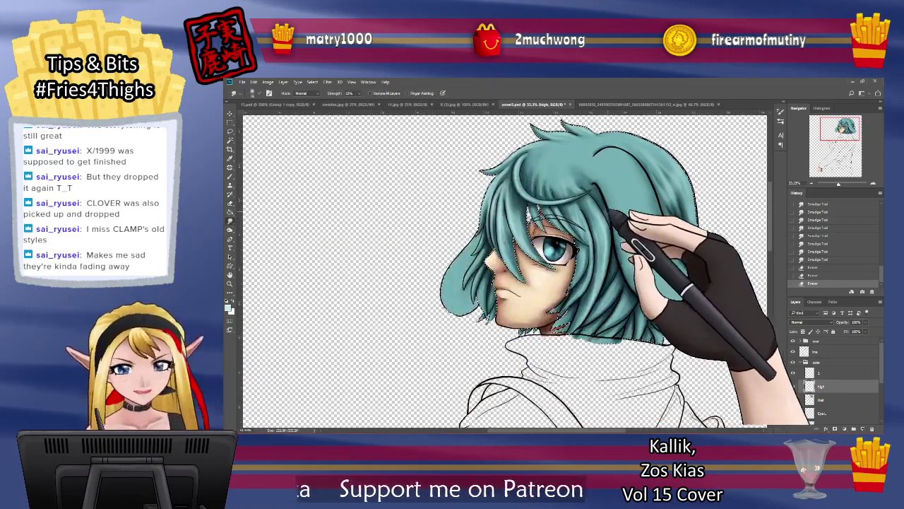
{"action": "left_click_drag", "start_coordinate": [594, 234], "coordinate": [603, 249]}
{"action": "left_click", "coordinate": [824, 373]}
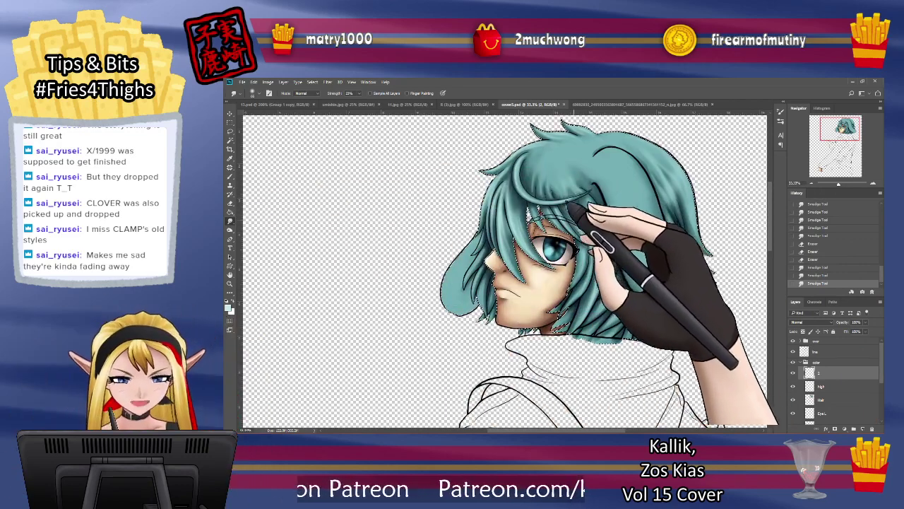
{"action": "left_click_drag", "start_coordinate": [576, 203], "coordinate": [562, 192]}
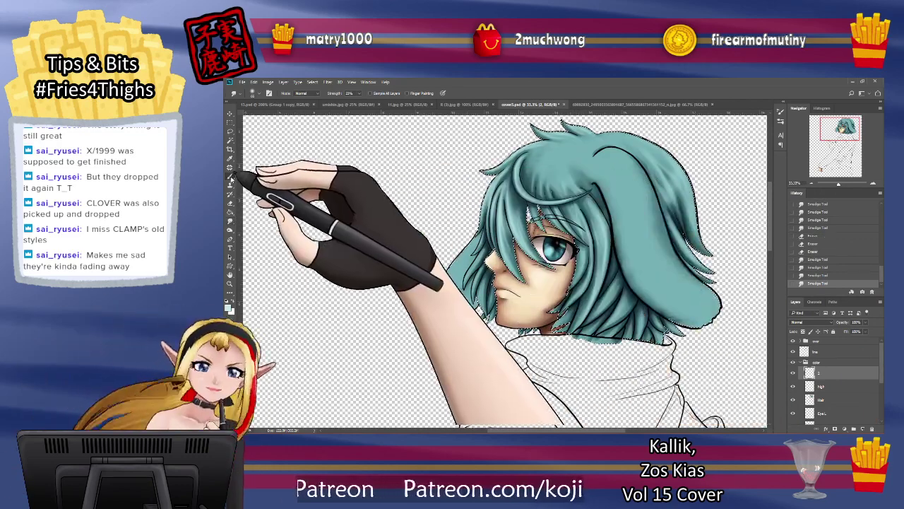
Step: Paint pale highlights with the Brush on the hair locks above the outer corner of the eye on layer 2
{"action": "left_click", "coordinate": [230, 176]}
{"action": "left_click", "coordinate": [252, 94]}
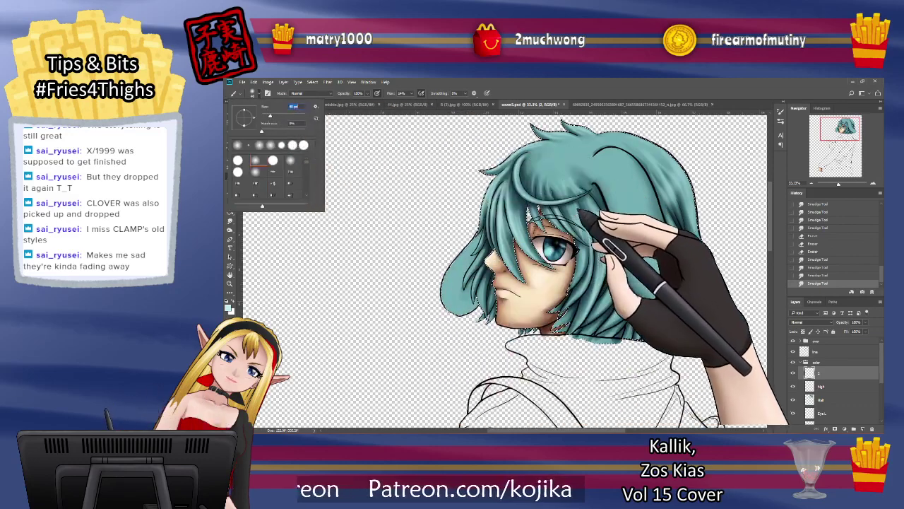
{"action": "left_click", "coordinate": [579, 219]}
{"action": "left_click_drag", "start_coordinate": [575, 217], "coordinate": [581, 206]}
{"action": "left_click_drag", "start_coordinate": [578, 212], "coordinate": [579, 201]}
{"action": "mouse_move", "coordinate": [584, 210]}
{"action": "left_mouse_down"}
{"action": "mouse_move", "coordinate": [579, 201]}
{"action": "mouse_move", "coordinate": [585, 219]}
{"action": "left_mouse_up"}
{"action": "left_click_drag", "start_coordinate": [584, 212], "coordinate": [589, 240]}
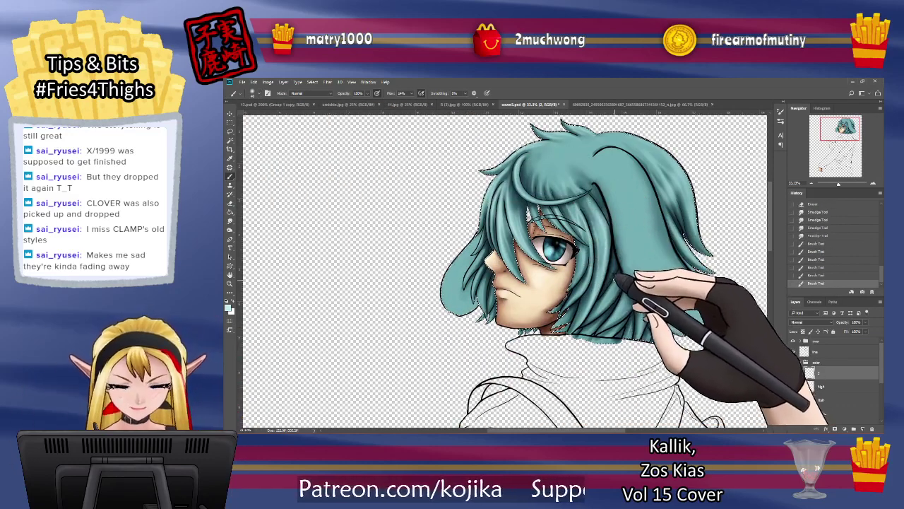
Step: Reduce the brush size and paint thin pale highlights on the side locks below the long ear's inner edge
{"action": "left_click", "coordinate": [254, 92]}
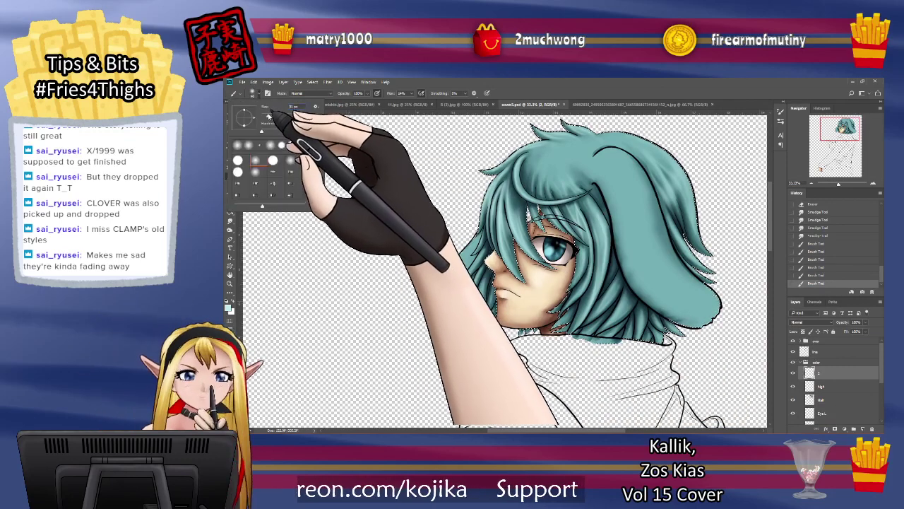
{"action": "left_click", "coordinate": [269, 116]}
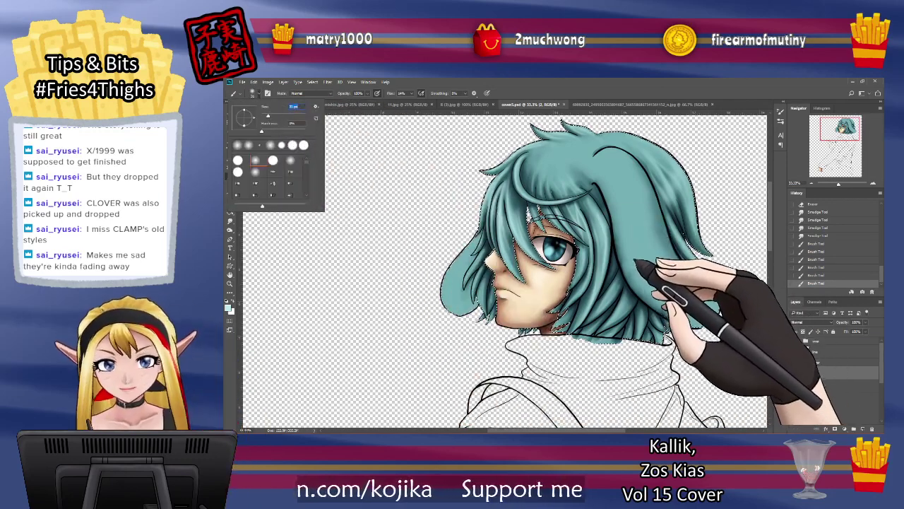
{"action": "left_click_drag", "start_coordinate": [619, 276], "coordinate": [604, 299]}
{"action": "left_click_drag", "start_coordinate": [619, 278], "coordinate": [599, 304]}
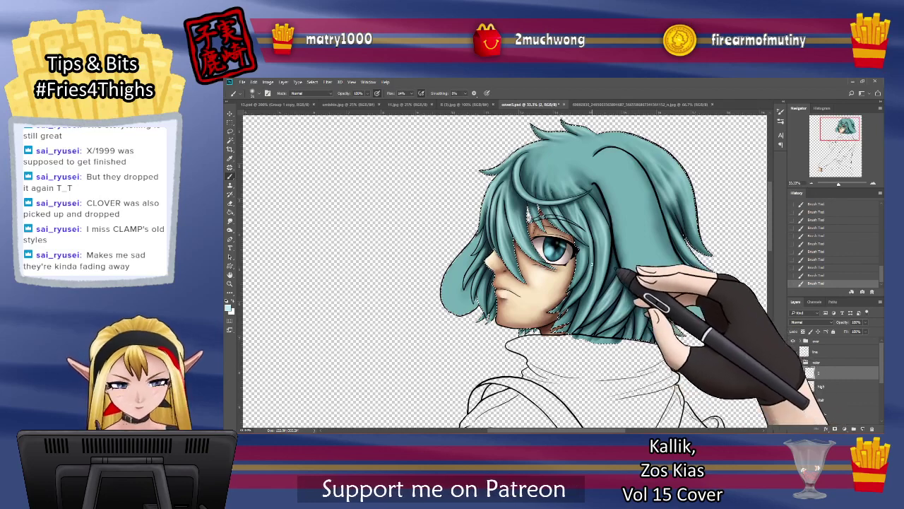
Step: Smudge the highlights on the side locks and on the locks above the eye, saving the document in between
{"action": "left_click", "coordinate": [230, 221]}
{"action": "left_click_drag", "start_coordinate": [619, 276], "coordinate": [603, 302]}
{"action": "left_click_drag", "start_coordinate": [602, 305], "coordinate": [607, 298]}
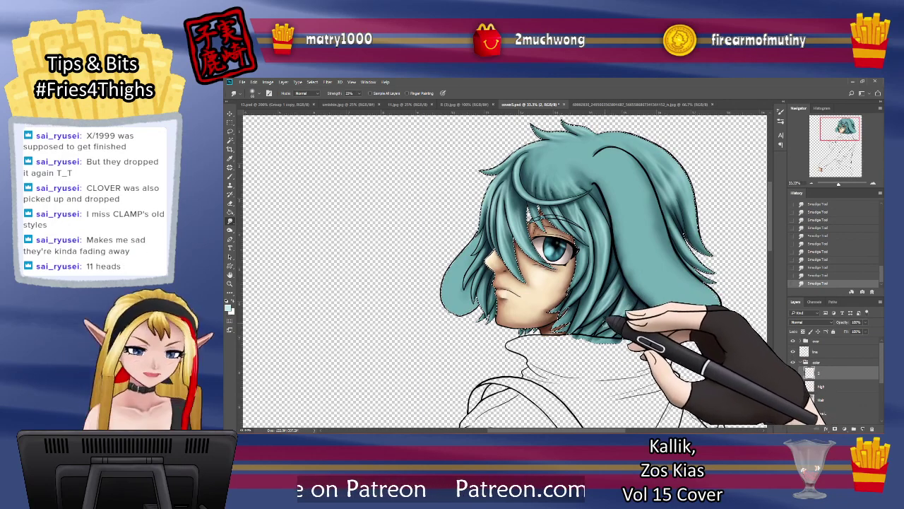
{"action": "key", "text": "ctrl+s"}
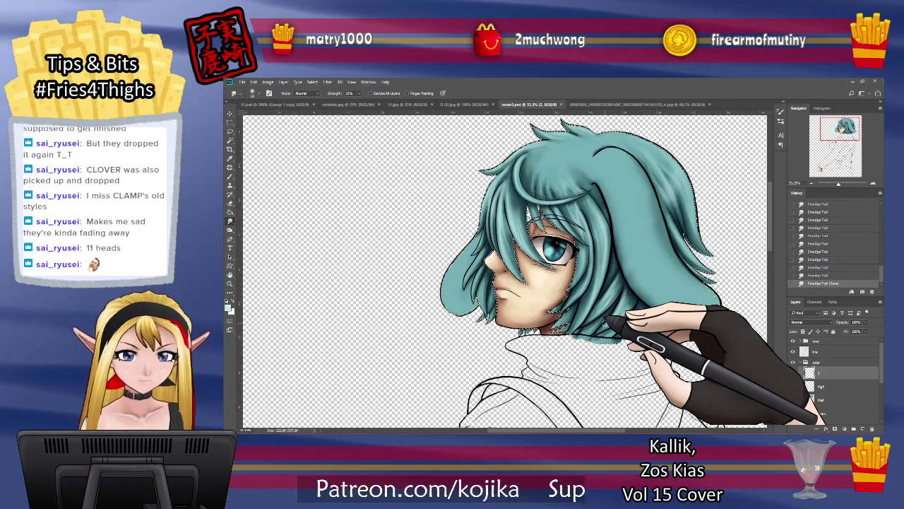
{"action": "mouse_move", "coordinate": [587, 217]}
{"action": "left_mouse_down"}
{"action": "mouse_move", "coordinate": [584, 226]}
{"action": "mouse_move", "coordinate": [579, 218]}
{"action": "left_mouse_up"}
{"action": "left_click_drag", "start_coordinate": [588, 225], "coordinate": [573, 206]}
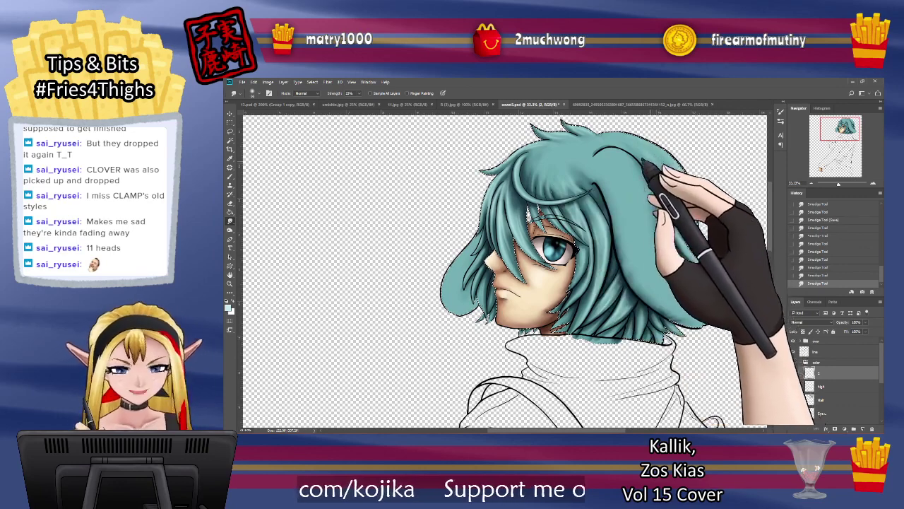
Step: Paint pale highlights on the front locks beside the nose and far ear, adjusting the brush size for the thin strands
{"action": "left_click", "coordinate": [231, 176]}
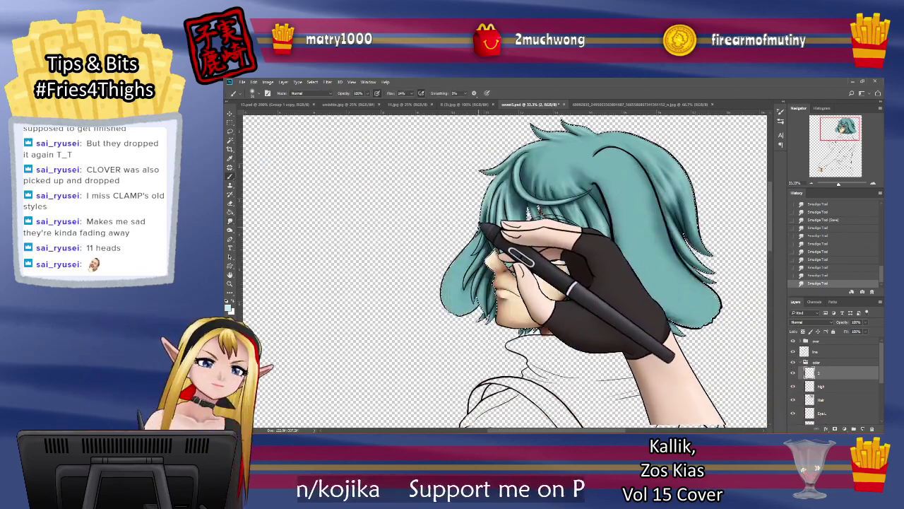
{"action": "left_click_drag", "start_coordinate": [484, 236], "coordinate": [469, 269]}
{"action": "left_click_drag", "start_coordinate": [475, 256], "coordinate": [468, 268]}
{"action": "left_click", "coordinate": [256, 93]}
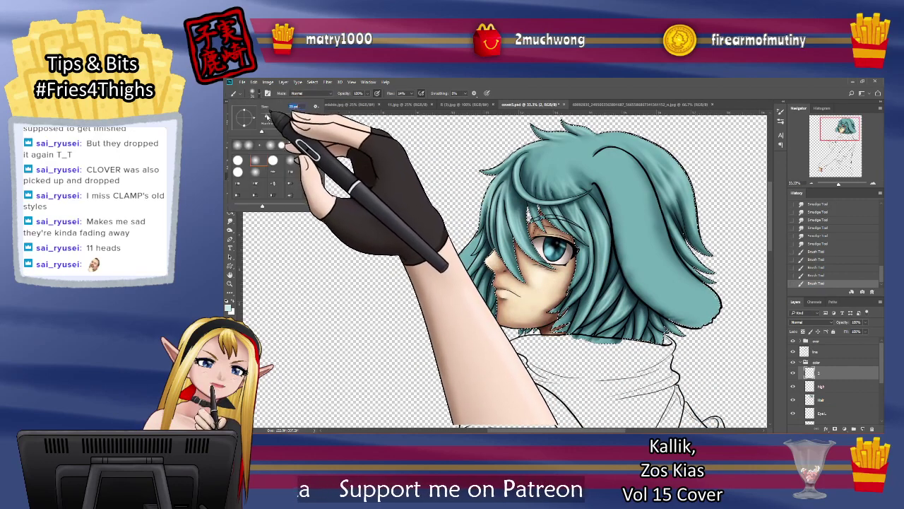
{"action": "left_click_drag", "start_coordinate": [480, 256], "coordinate": [475, 270]}
{"action": "mouse_move", "coordinate": [476, 265]}
{"action": "left_mouse_down"}
{"action": "mouse_move", "coordinate": [467, 280]}
{"action": "mouse_move", "coordinate": [486, 271]}
{"action": "left_mouse_up"}
{"action": "left_click_drag", "start_coordinate": [487, 265], "coordinate": [493, 312]}
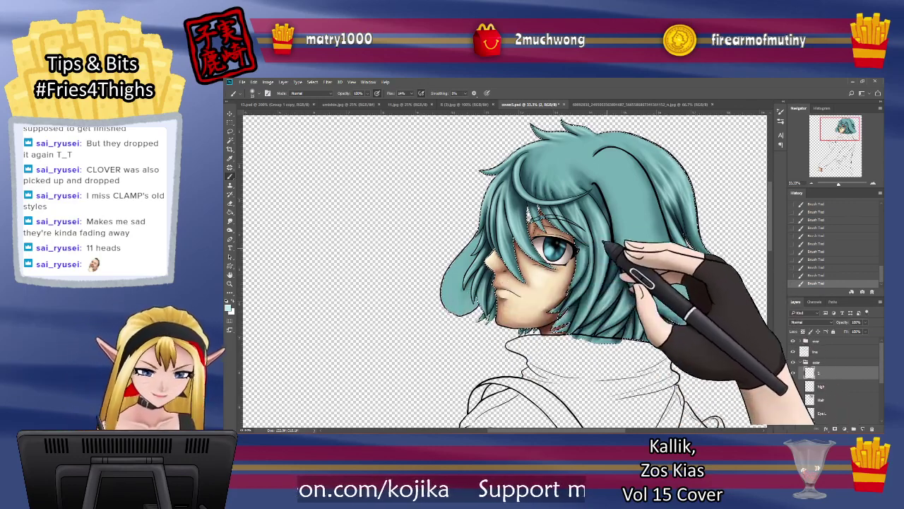
Step: Smudge the new highlights along the lower side locks beside the jaw and neck
{"action": "left_click", "coordinate": [229, 221]}
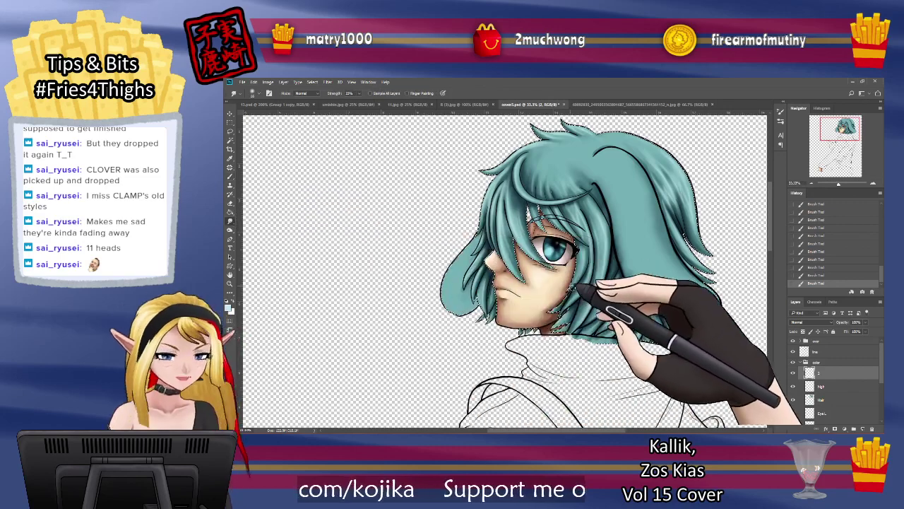
{"action": "left_click_drag", "start_coordinate": [579, 286], "coordinate": [599, 321]}
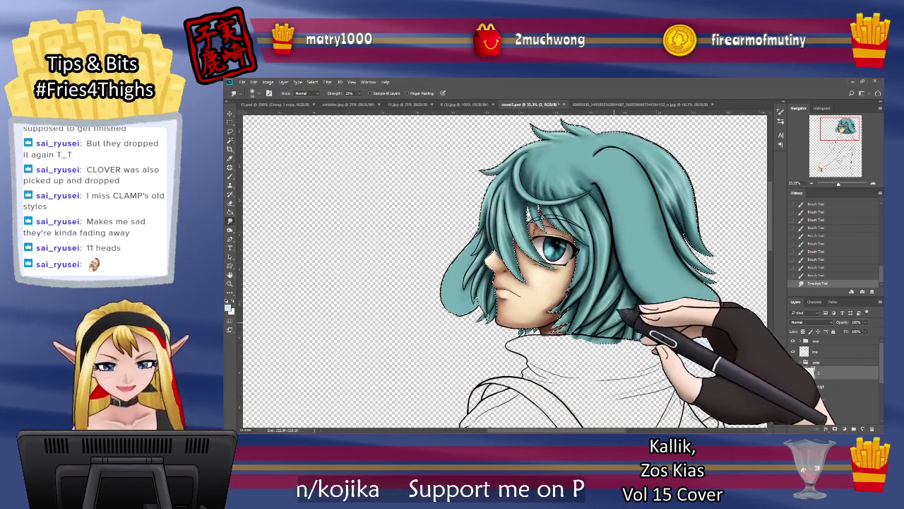
{"action": "mouse_move", "coordinate": [624, 295]}
{"action": "left_mouse_down"}
{"action": "mouse_move", "coordinate": [630, 268]}
{"action": "mouse_move", "coordinate": [616, 327]}
{"action": "mouse_move", "coordinate": [647, 297]}
{"action": "mouse_move", "coordinate": [641, 323]}
{"action": "left_mouse_up"}
{"action": "left_click_drag", "start_coordinate": [641, 323], "coordinate": [643, 322]}
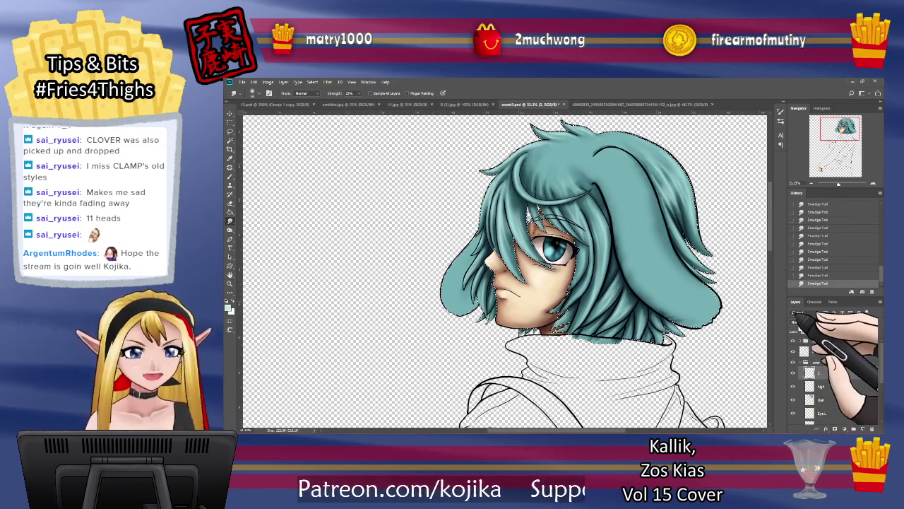
Step: Add pale highlights to the hair at the back of the head and smudge them along the strands behind the long ear
{"action": "key", "text": "b"}
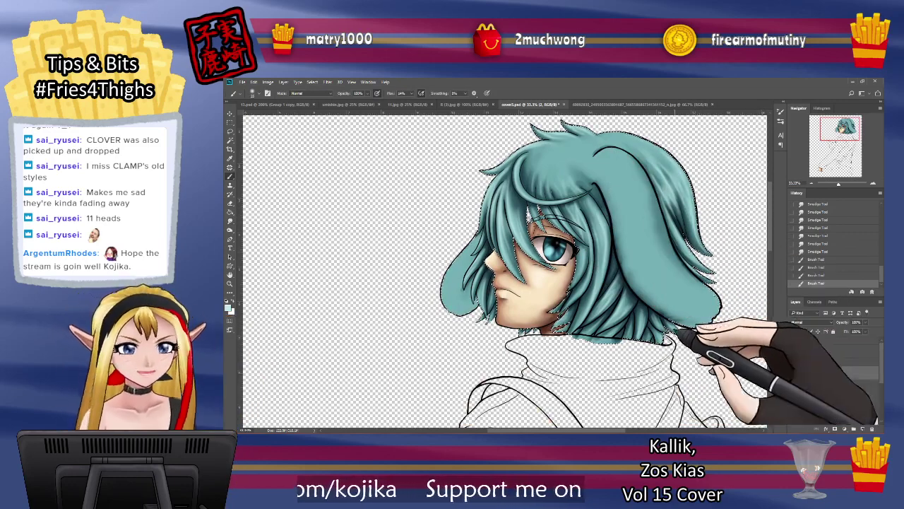
{"action": "left_click", "coordinate": [229, 221]}
{"action": "left_click_drag", "start_coordinate": [678, 183], "coordinate": [691, 220]}
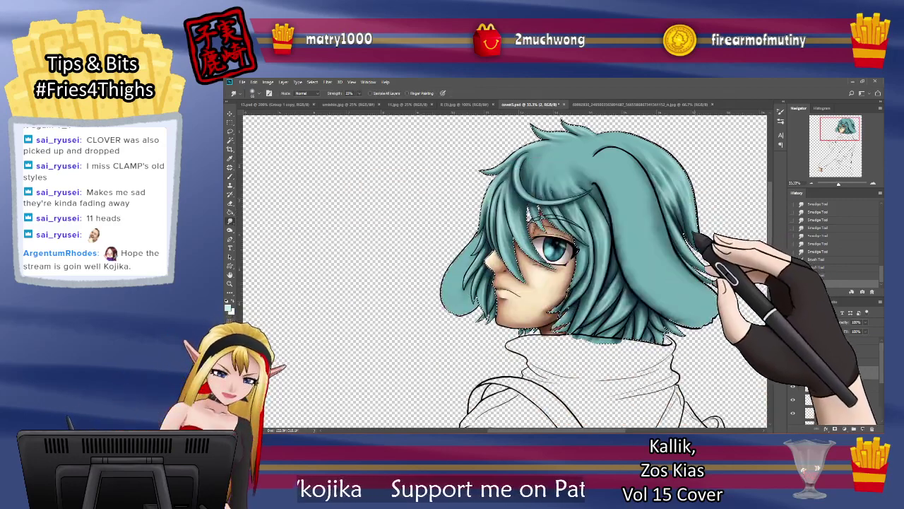
{"action": "left_click_drag", "start_coordinate": [667, 181], "coordinate": [677, 205]}
{"action": "mouse_move", "coordinate": [671, 189]}
{"action": "left_mouse_down"}
{"action": "mouse_move", "coordinate": [679, 219]}
{"action": "mouse_move", "coordinate": [669, 189]}
{"action": "left_mouse_up"}
{"action": "mouse_move", "coordinate": [680, 211]}
{"action": "left_mouse_down"}
{"action": "mouse_move", "coordinate": [672, 194]}
{"action": "mouse_move", "coordinate": [682, 211]}
{"action": "left_mouse_up"}
{"action": "left_click_drag", "start_coordinate": [681, 159], "coordinate": [687, 184]}
{"action": "left_click_drag", "start_coordinate": [679, 173], "coordinate": [686, 197]}
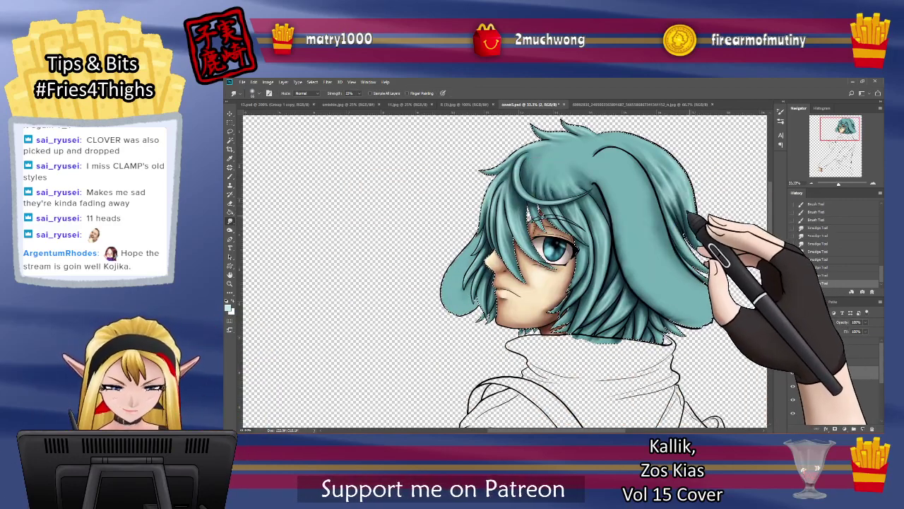
Step: Paint pale highlights with a resized brush on the crown hair above the curved fringe strand and smudge them
{"action": "left_click", "coordinate": [230, 178]}
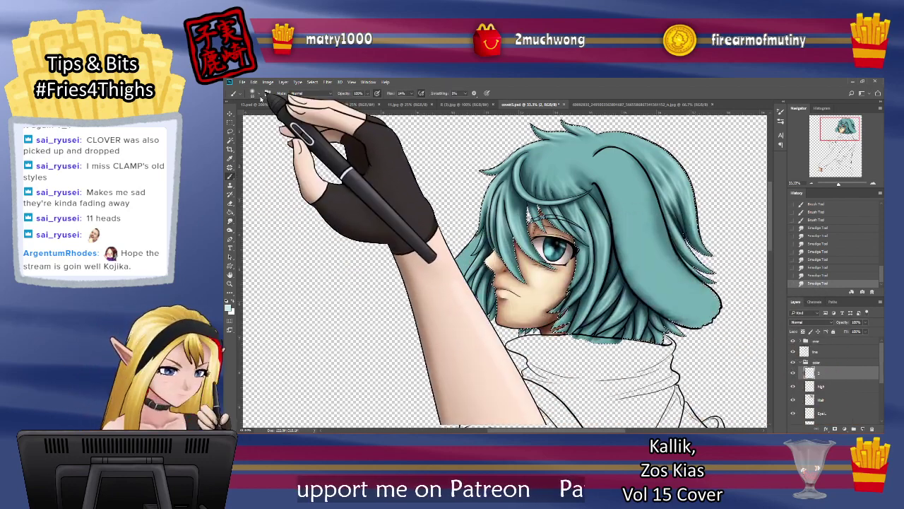
{"action": "left_click", "coordinate": [258, 94]}
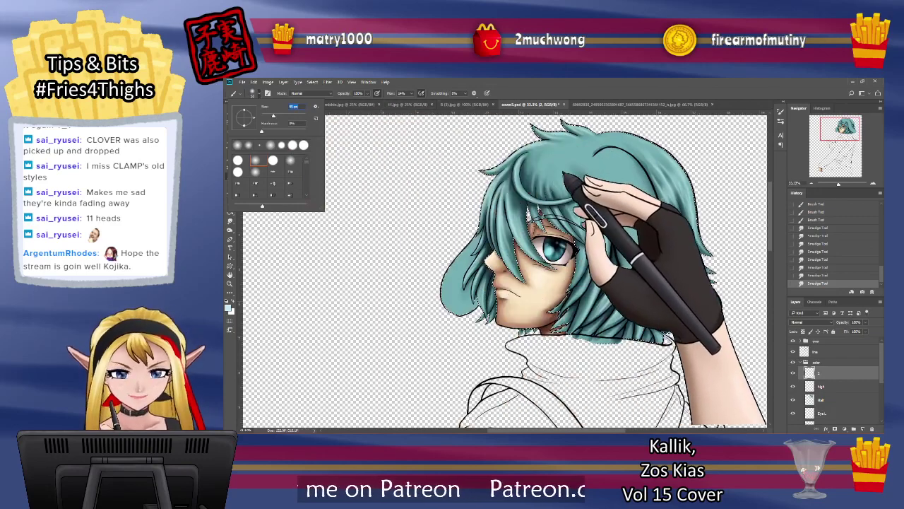
{"action": "mouse_move", "coordinate": [533, 170]}
{"action": "left_mouse_down"}
{"action": "mouse_move", "coordinate": [532, 187]}
{"action": "mouse_move", "coordinate": [554, 180]}
{"action": "left_mouse_up"}
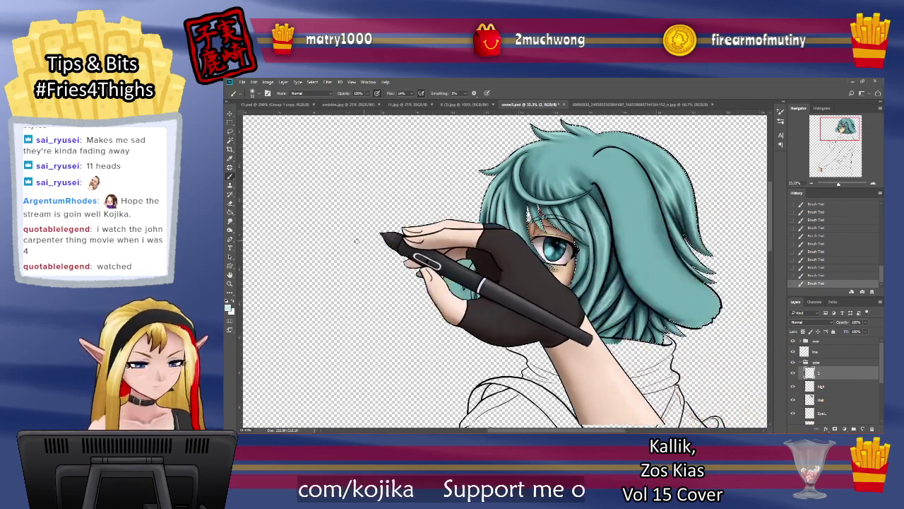
{"action": "left_click", "coordinate": [229, 221]}
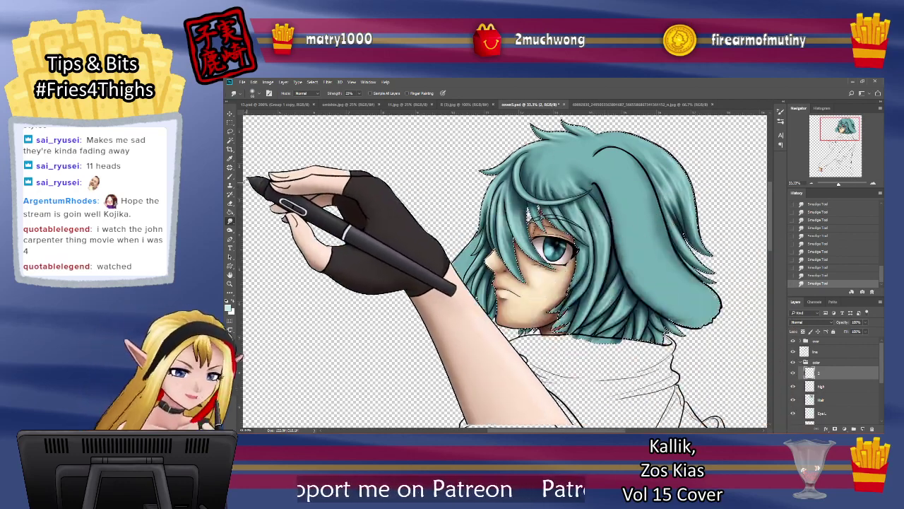
Step: Brush broad, soft highlights over the front fringe and crown on layer 2 using a much larger brush
{"action": "key", "text": "b"}
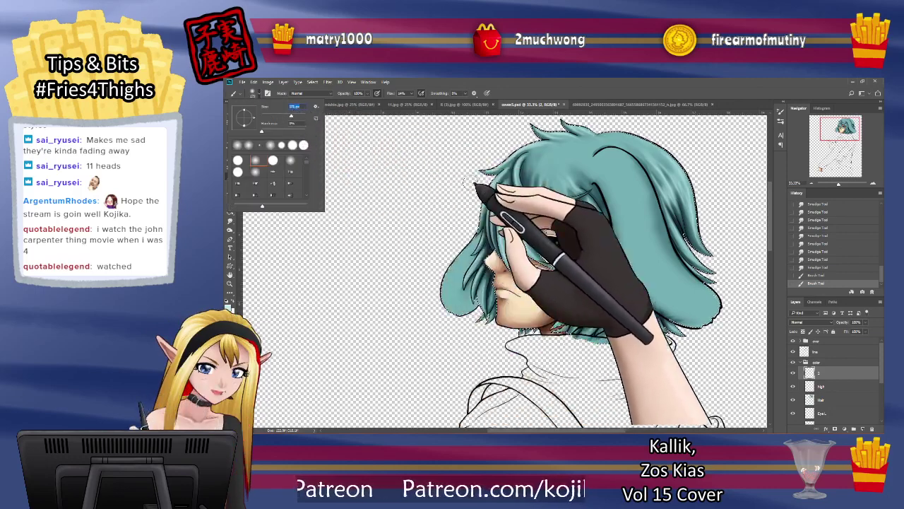
{"action": "left_click", "coordinate": [284, 116]}
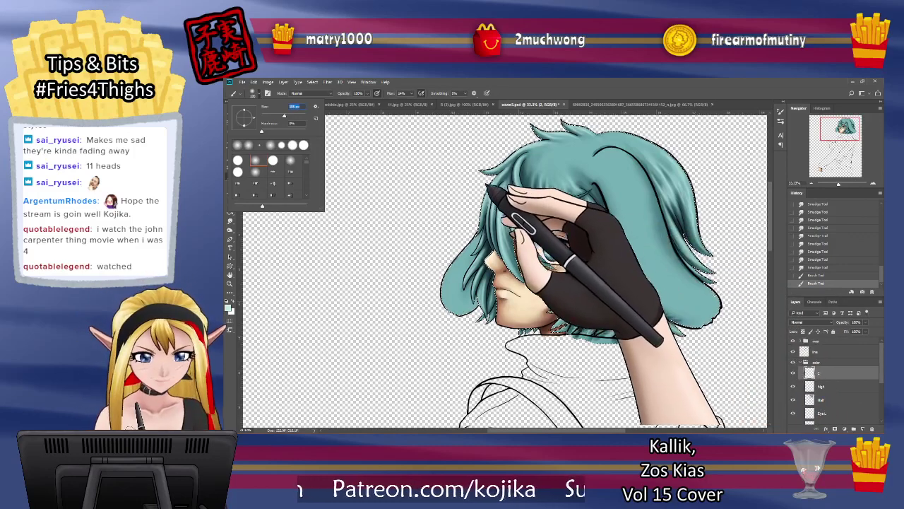
{"action": "left_click_drag", "start_coordinate": [488, 187], "coordinate": [506, 239]}
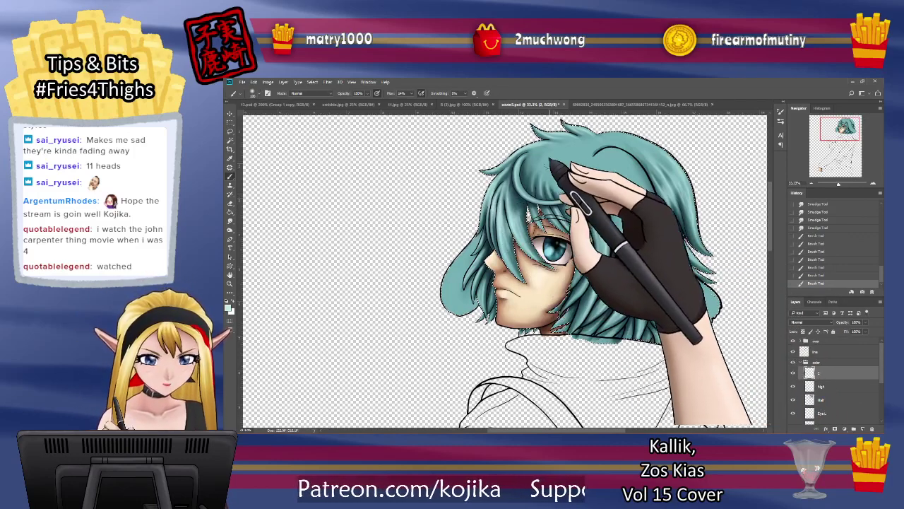
{"action": "mouse_move", "coordinate": [551, 162]}
{"action": "left_mouse_down"}
{"action": "mouse_move", "coordinate": [551, 185]}
{"action": "mouse_move", "coordinate": [584, 219]}
{"action": "mouse_move", "coordinate": [592, 245]}
{"action": "mouse_move", "coordinate": [593, 231]}
{"action": "left_mouse_up"}
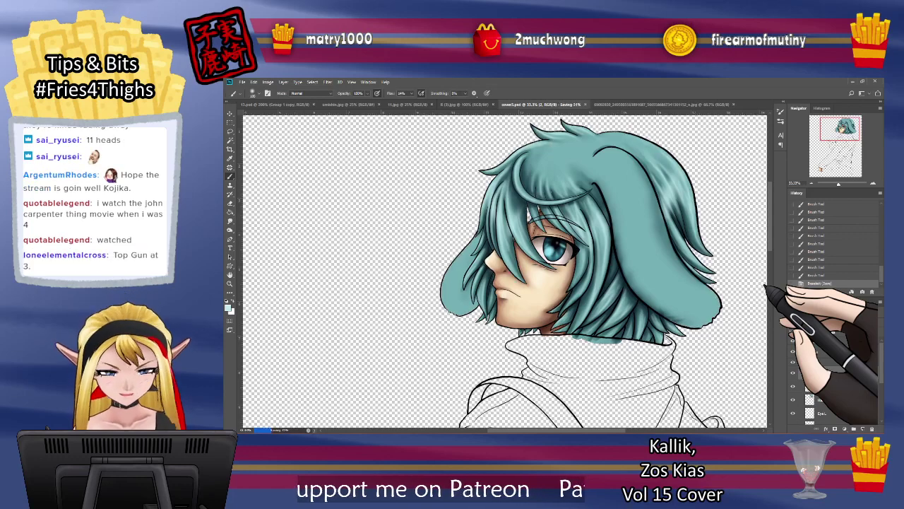
Step: Cover the pale speck in the crown hair above the curved fringe strand with dark teal sampled beside it
{"action": "key", "text": "ctrl+plus"}
{"action": "key", "text": "ctrl+plus"}
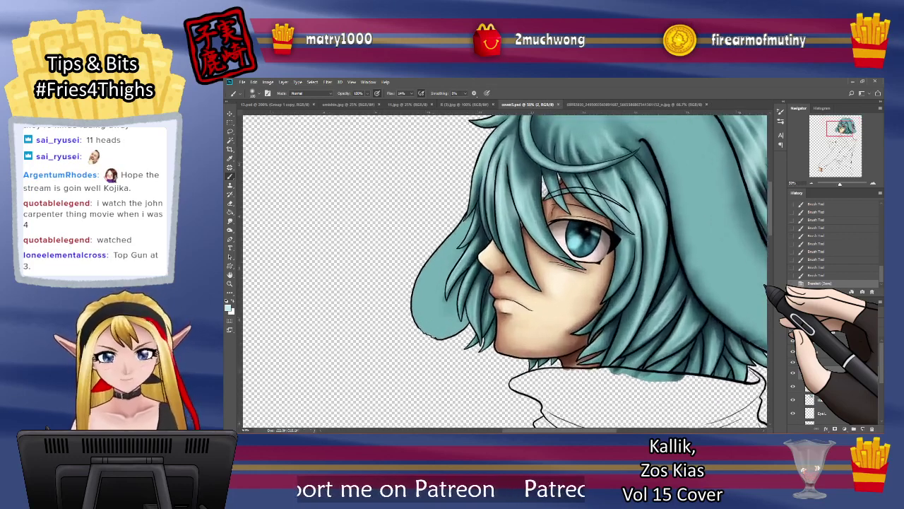
{"action": "left_click_drag", "start_coordinate": [769, 213], "coordinate": [769, 198]}
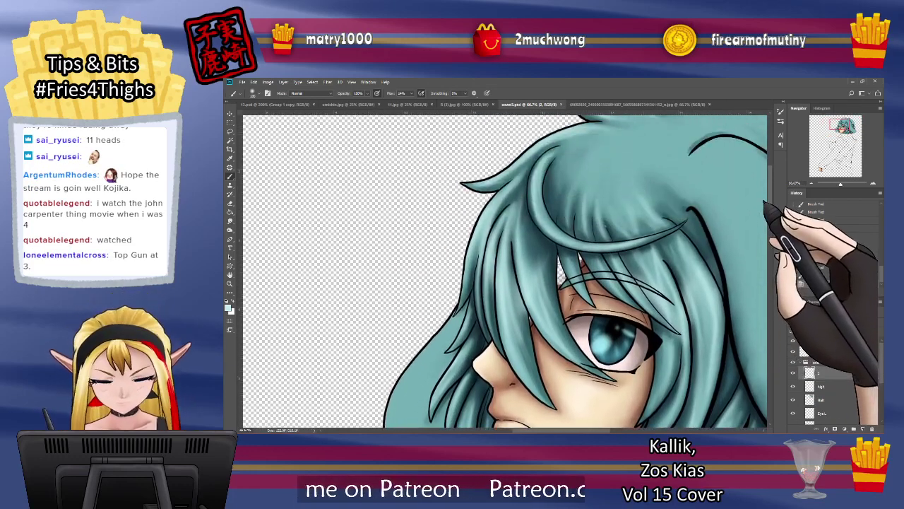
{"action": "key", "text": "ctrl+plus"}
{"action": "key", "text": "ctrl+plus"}
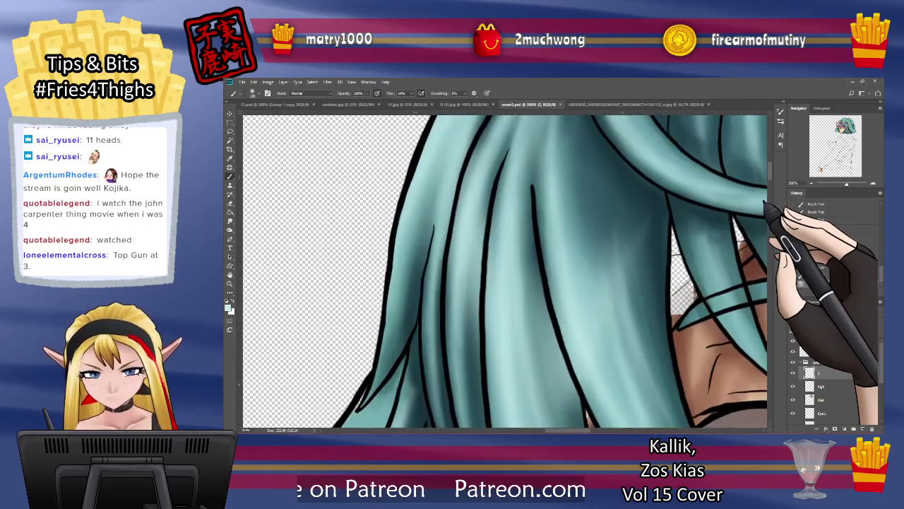
{"action": "left_click_drag", "start_coordinate": [562, 430], "coordinate": [586, 430]}
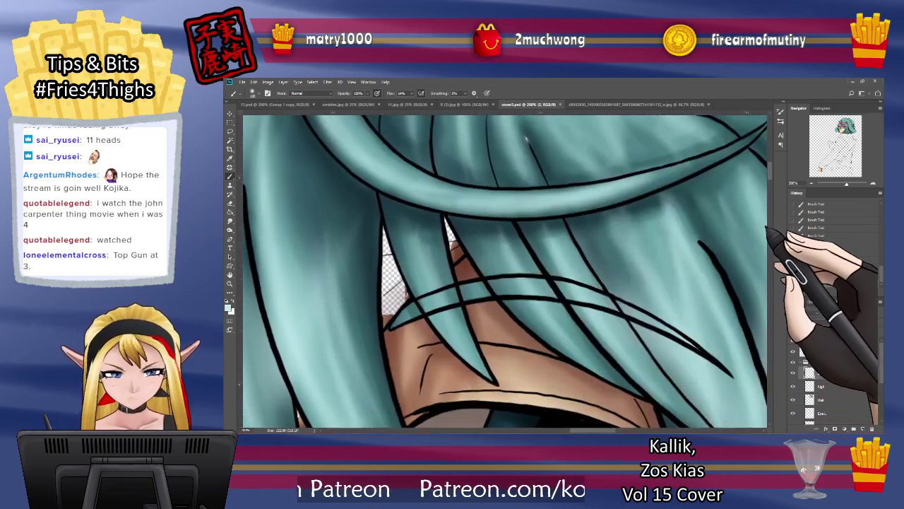
{"action": "left_click_drag", "start_coordinate": [770, 169], "coordinate": [769, 164]}
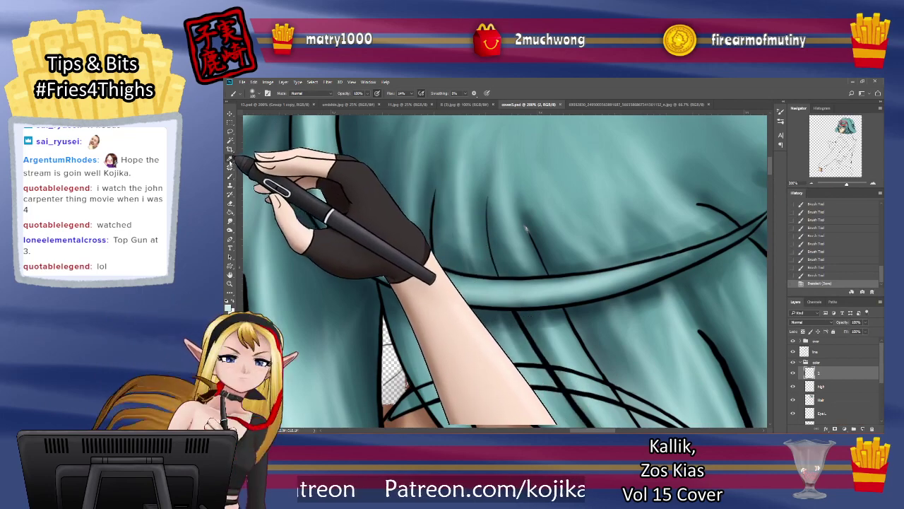
{"action": "left_click", "coordinate": [230, 158]}
{"action": "left_click", "coordinate": [513, 223]}
{"action": "key", "text": "b"}
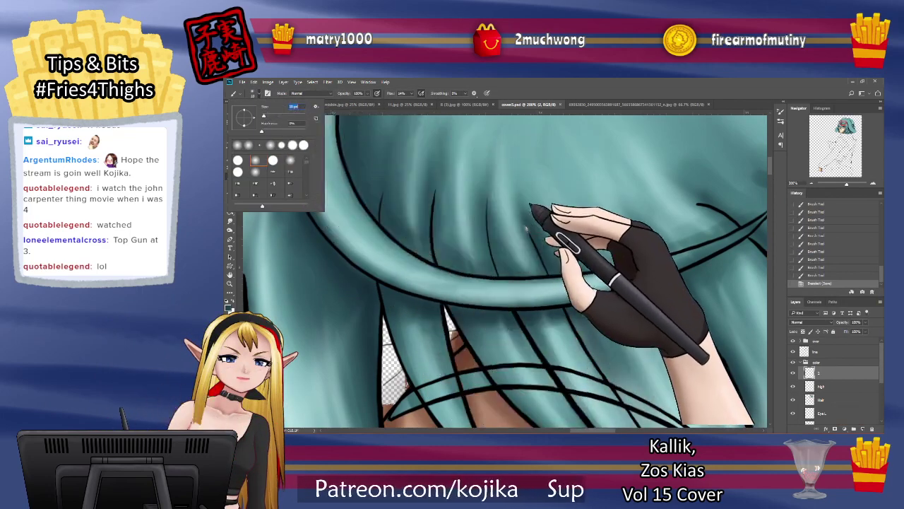
{"action": "mouse_move", "coordinate": [527, 229]}
{"action": "left_mouse_down"}
{"action": "mouse_move", "coordinate": [534, 220]}
{"action": "mouse_move", "coordinate": [524, 215]}
{"action": "mouse_move", "coordinate": [529, 221]}
{"action": "mouse_move", "coordinate": [525, 195]}
{"action": "left_mouse_up"}
Step: Smudge the dark teal patch at the tip of the short hair line with a smaller Smudge brush
{"action": "left_click", "coordinate": [230, 221]}
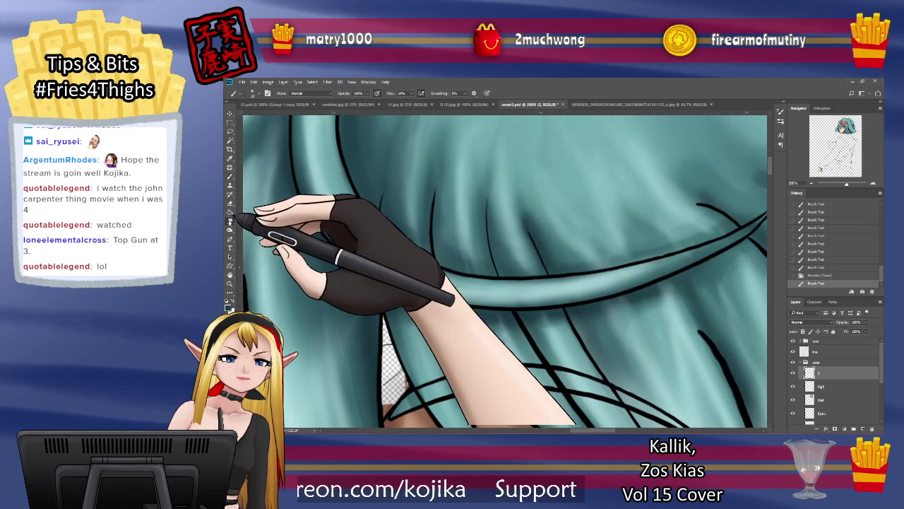
{"action": "left_click", "coordinate": [259, 93]}
{"action": "left_click_drag", "start_coordinate": [272, 116], "coordinate": [266, 115]}
{"action": "left_click_drag", "start_coordinate": [528, 228], "coordinate": [524, 218]}
{"action": "mouse_move", "coordinate": [526, 220]}
{"action": "left_mouse_down"}
{"action": "mouse_move", "coordinate": [522, 234]}
{"action": "mouse_move", "coordinate": [527, 220]}
{"action": "left_mouse_up"}
Step: Brush more dark teal upward from the tip of the short hair line over the patched spot
{"action": "left_click", "coordinate": [230, 176]}
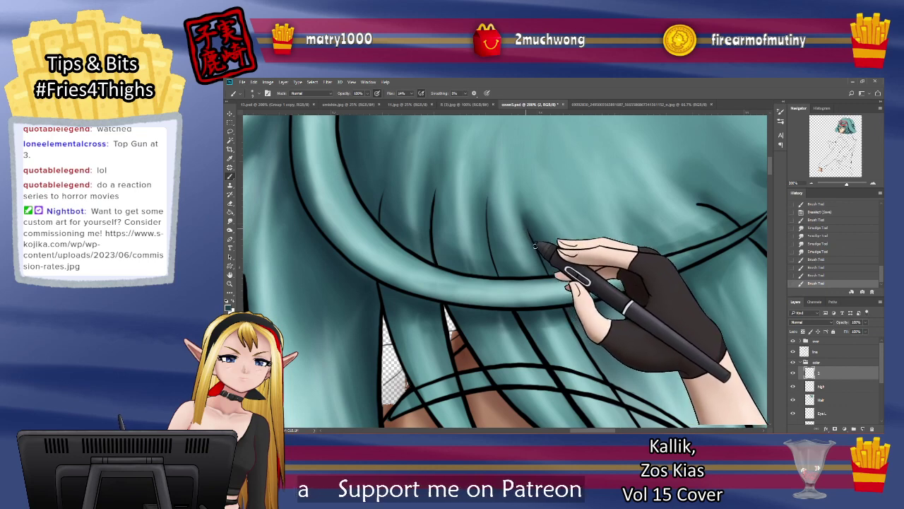
{"action": "left_click_drag", "start_coordinate": [530, 233], "coordinate": [526, 201]}
{"action": "mouse_move", "coordinate": [528, 226]}
{"action": "left_mouse_down"}
{"action": "mouse_move", "coordinate": [521, 200]}
{"action": "mouse_move", "coordinate": [534, 180]}
{"action": "left_mouse_up"}
Step: Compare the hair with layer 2 hidden and shown, and smudge the patch at the short hair line's tip on layer 2
{"action": "left_click", "coordinate": [230, 159]}
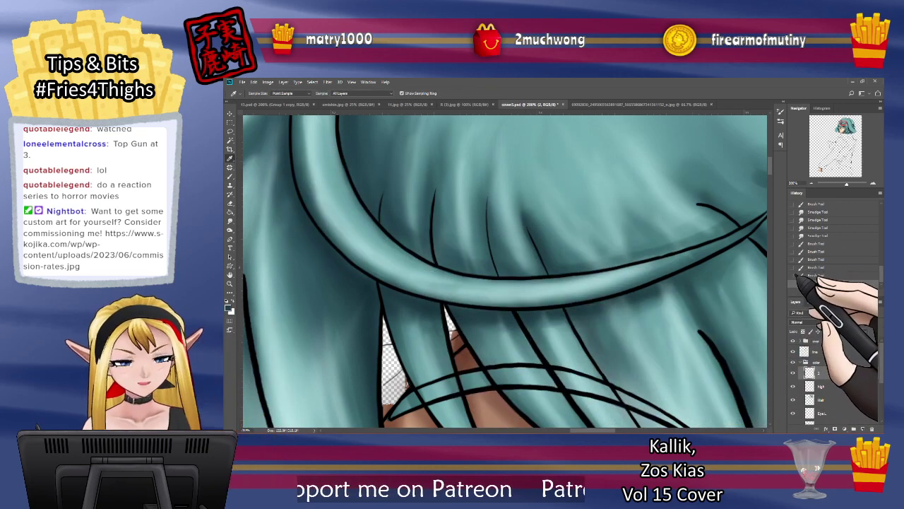
{"action": "left_click", "coordinate": [793, 373]}
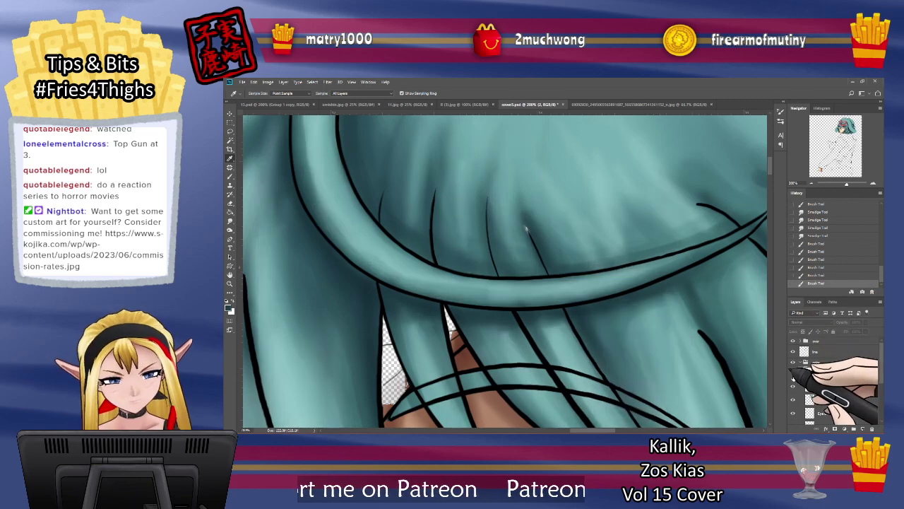
{"action": "left_click", "coordinate": [793, 373]}
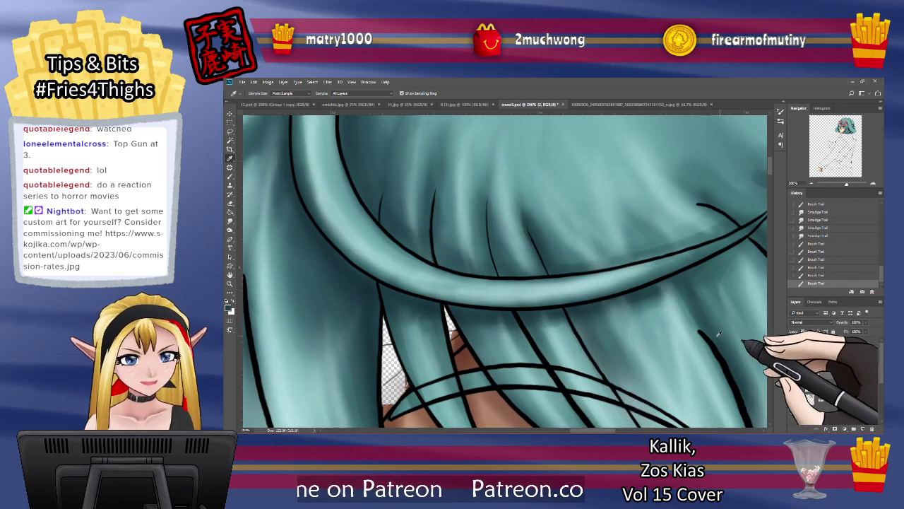
{"action": "left_click", "coordinate": [231, 220]}
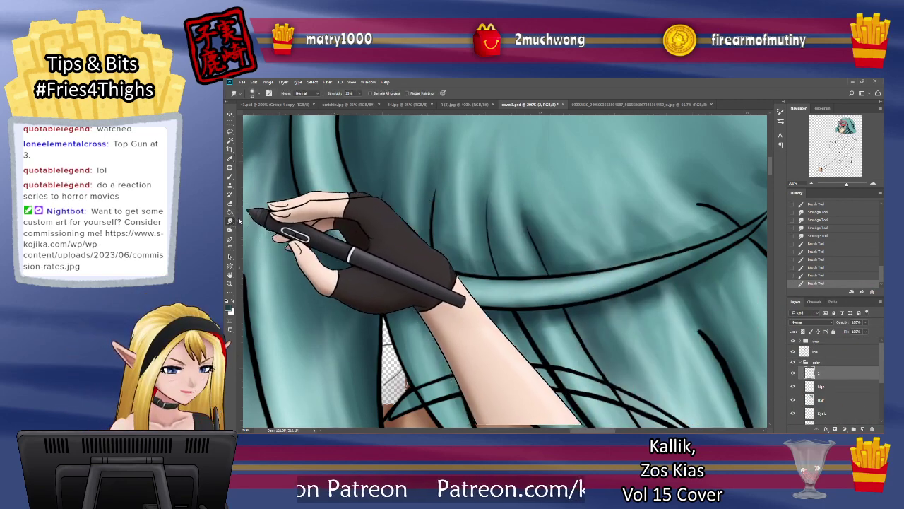
{"action": "left_click_drag", "start_coordinate": [516, 218], "coordinate": [521, 223]}
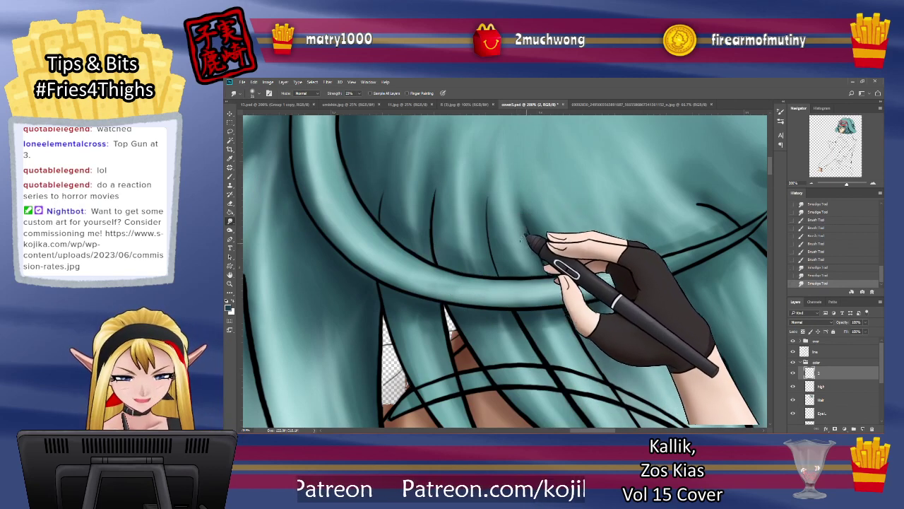
Step: Smudge the same spot on the Hair layer and brush dark teal over the tip of the short hair line
{"action": "left_click", "coordinate": [822, 400]}
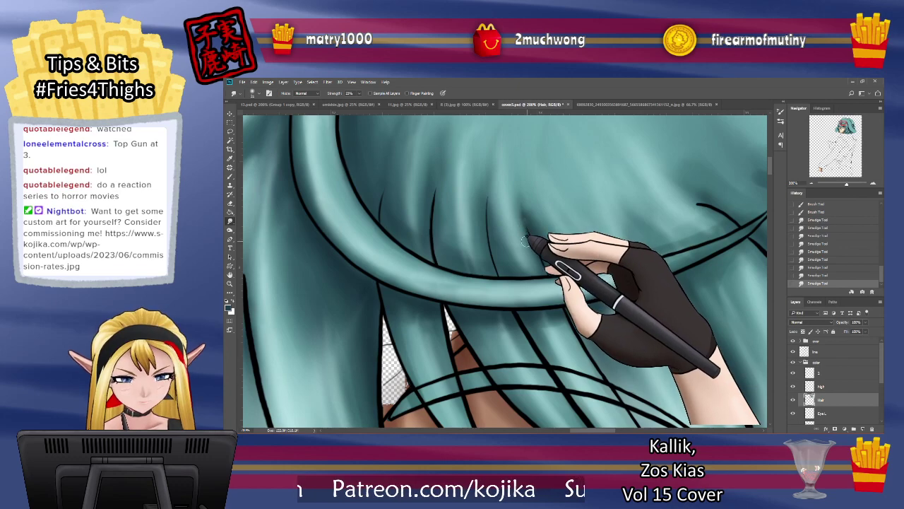
{"action": "left_click", "coordinate": [231, 177]}
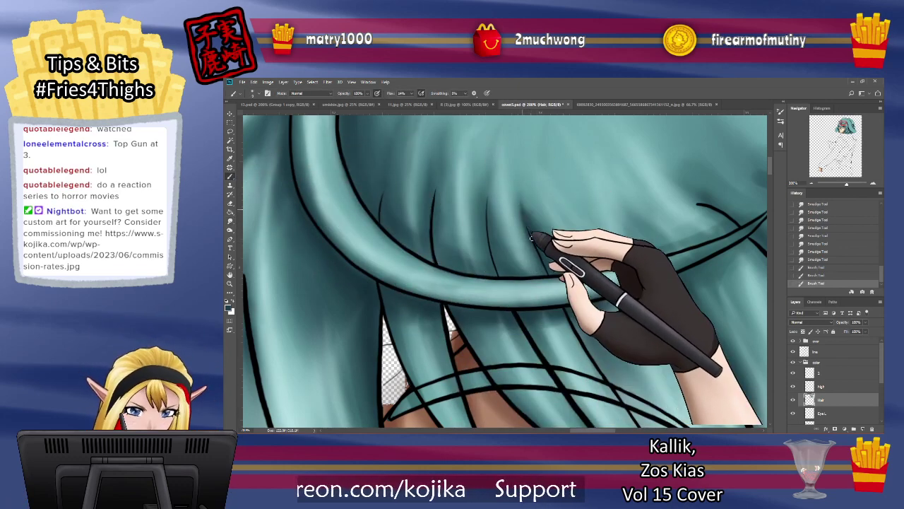
Step: Smudge the dark strokes above the tips of the two adjacent short hair lines with a slightly smaller Smudge brush
{"action": "left_click", "coordinate": [230, 221]}
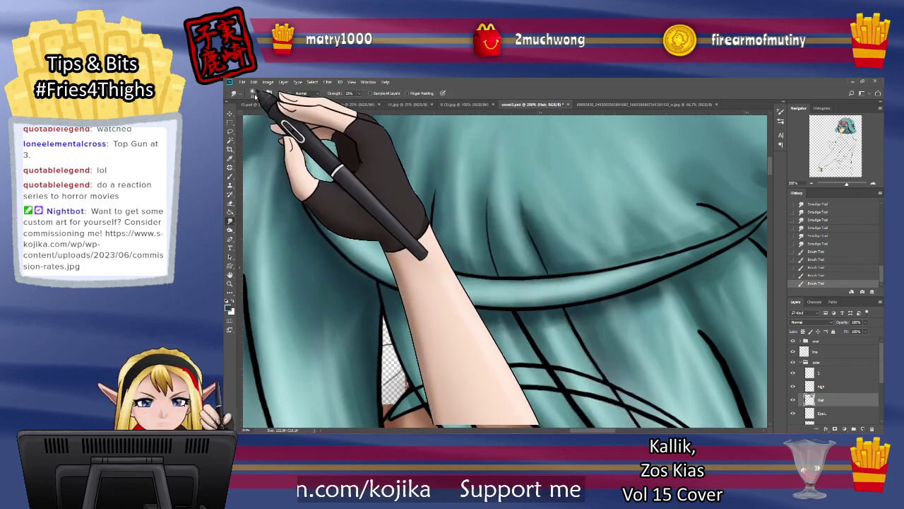
{"action": "left_click", "coordinate": [257, 93]}
{"action": "left_click_drag", "start_coordinate": [268, 115], "coordinate": [266, 115]}
{"action": "left_click_drag", "start_coordinate": [519, 195], "coordinate": [525, 226]}
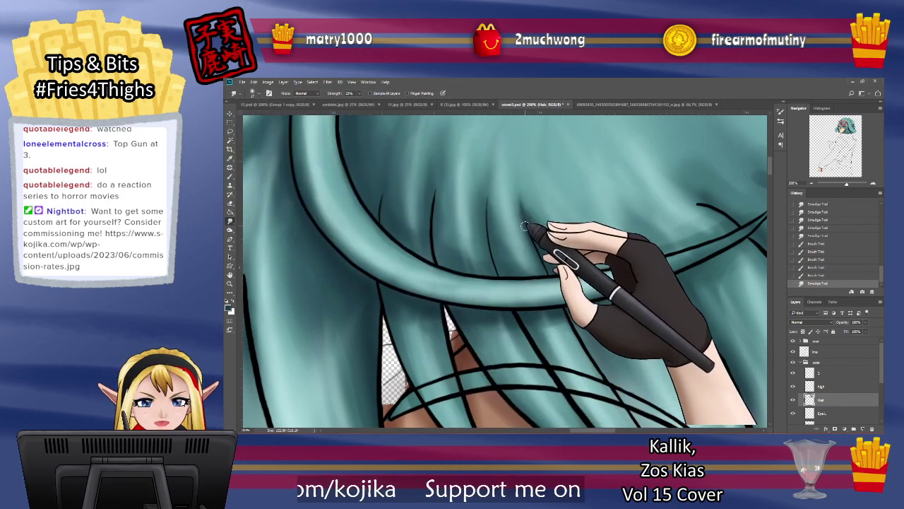
{"action": "left_click_drag", "start_coordinate": [485, 204], "coordinate": [483, 186]}
{"action": "left_click_drag", "start_coordinate": [475, 195], "coordinate": [468, 162]}
Step: Brush dark teal upward from the tip of the neighbouring thin hair line on the Hair layer
{"action": "left_click", "coordinate": [230, 177]}
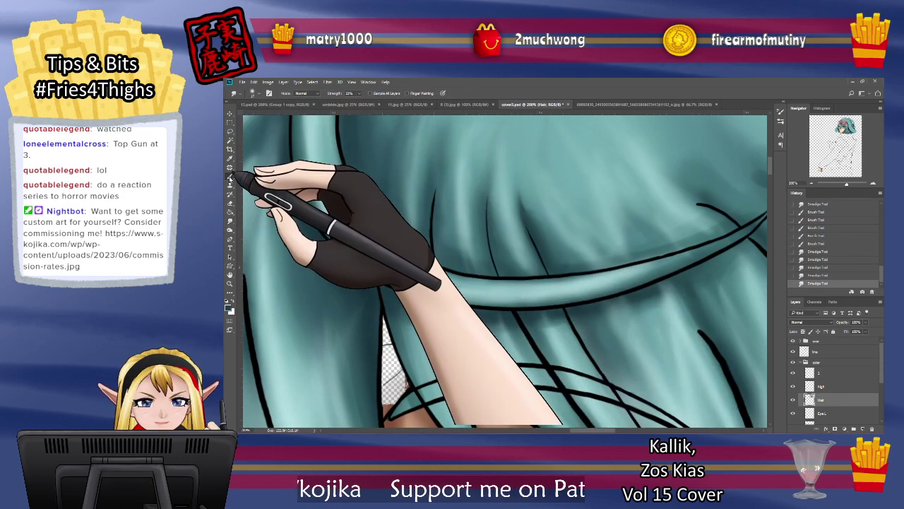
{"action": "left_click_drag", "start_coordinate": [487, 201], "coordinate": [490, 185]}
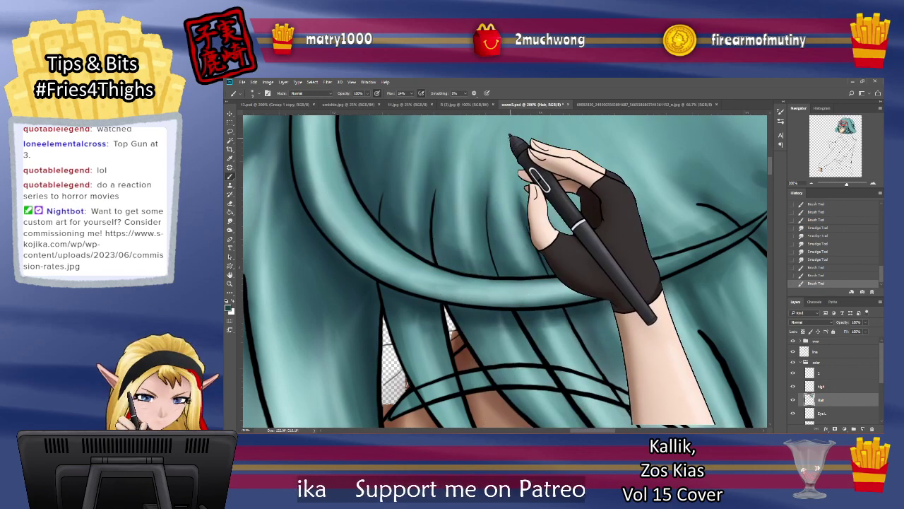